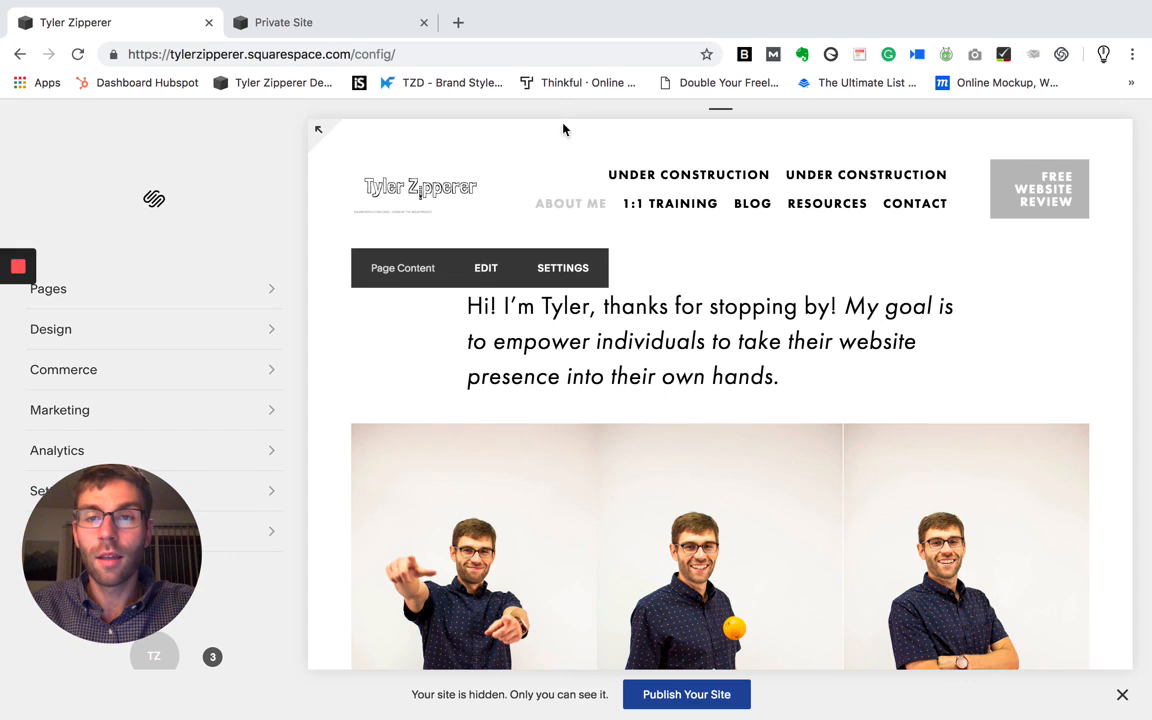
# - Check what visitors currently see on the live site, and return to the site's configuration
pyautogui.click(347, 29)
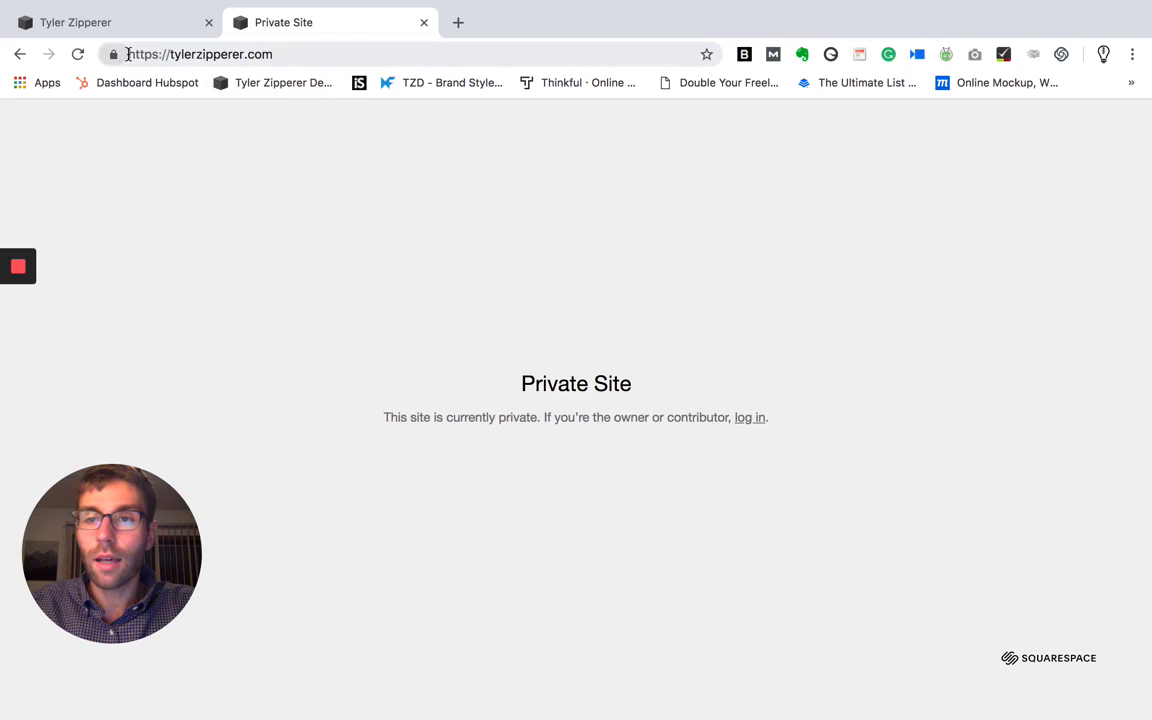
pyautogui.moveTo(127, 55); pyautogui.dragTo(276, 46)
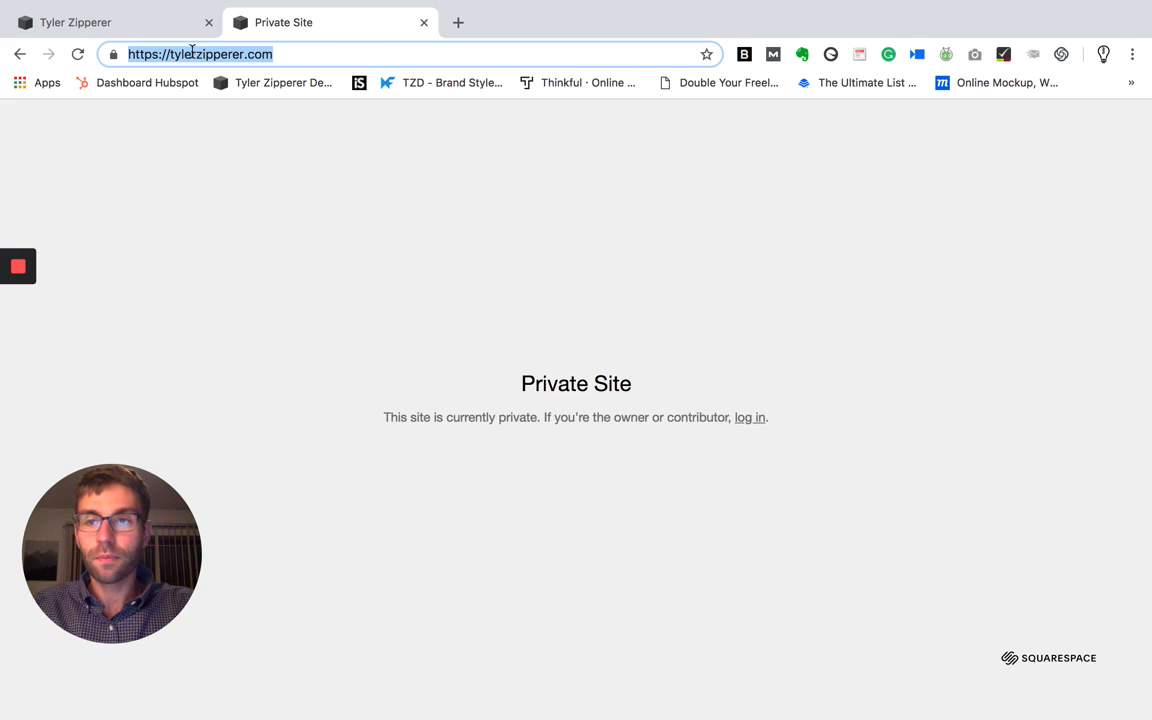
pyautogui.click(144, 26)
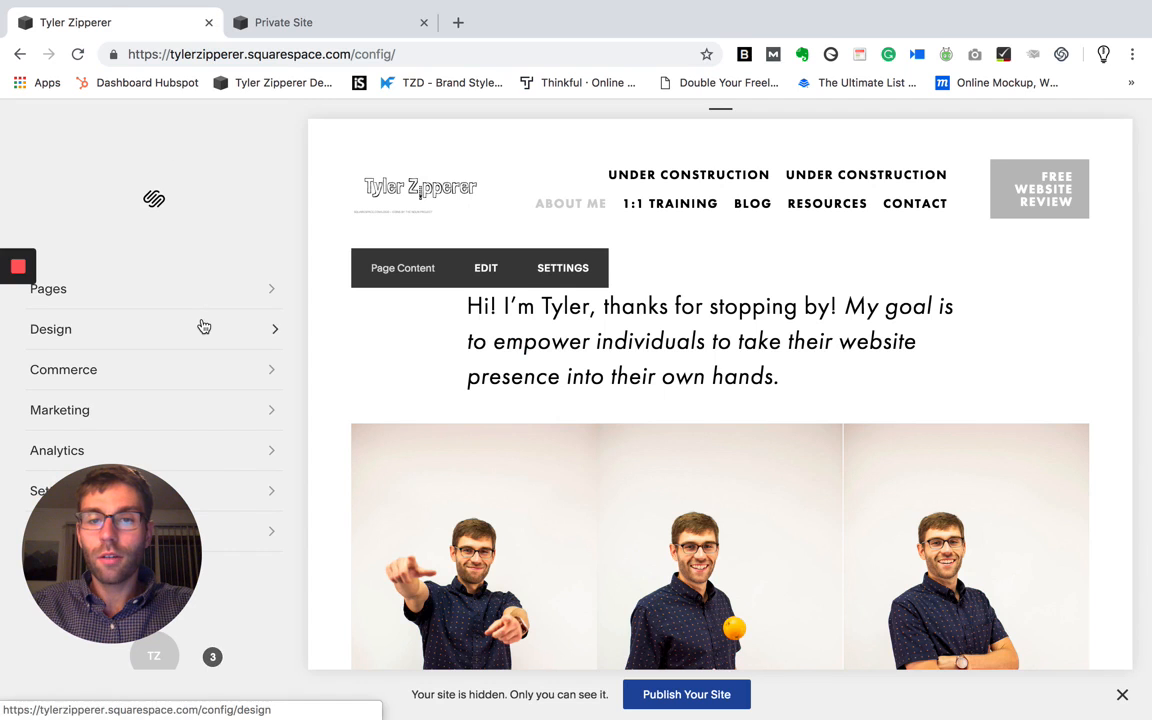
# - Open the Lock Screen design settings and look through the layout, branding, media and style options
pyautogui.scroll(-2, 200, 327)
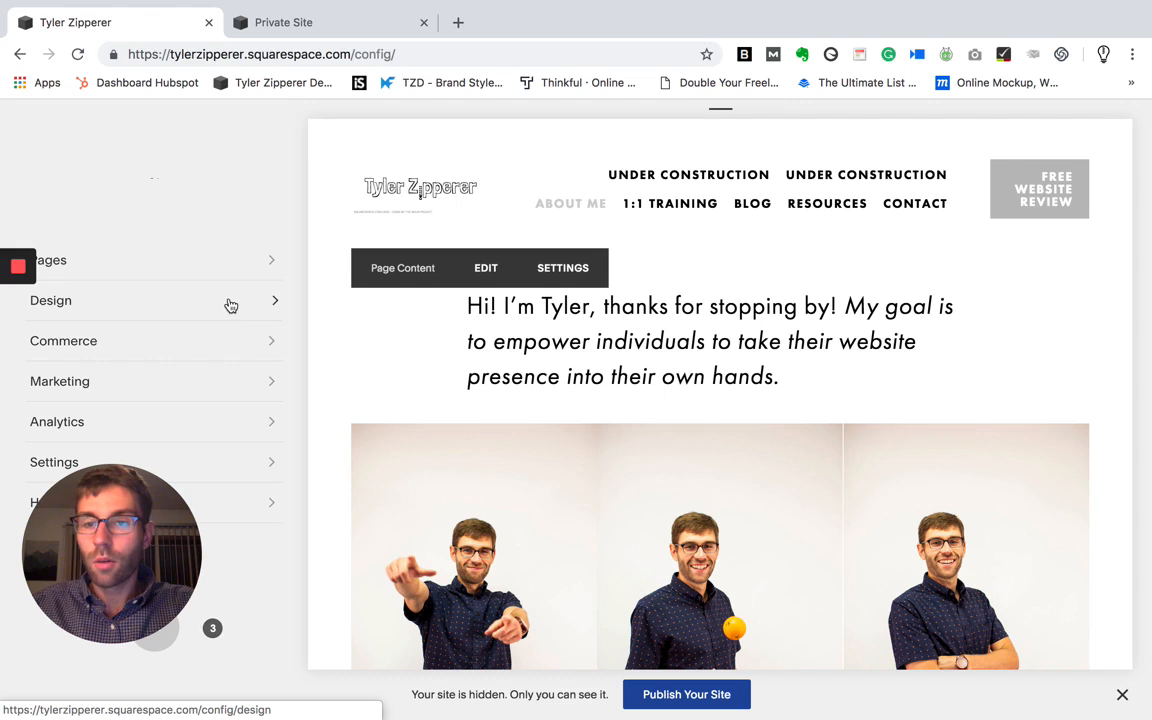
pyautogui.click(229, 305)
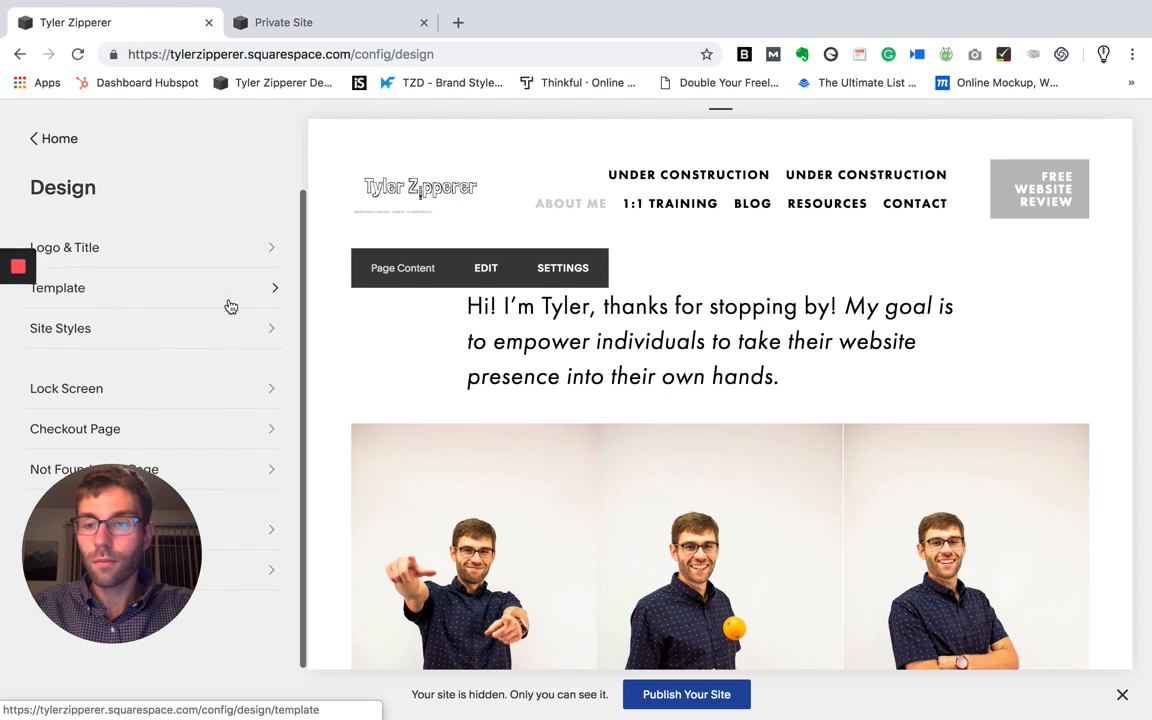
pyautogui.click(211, 396)
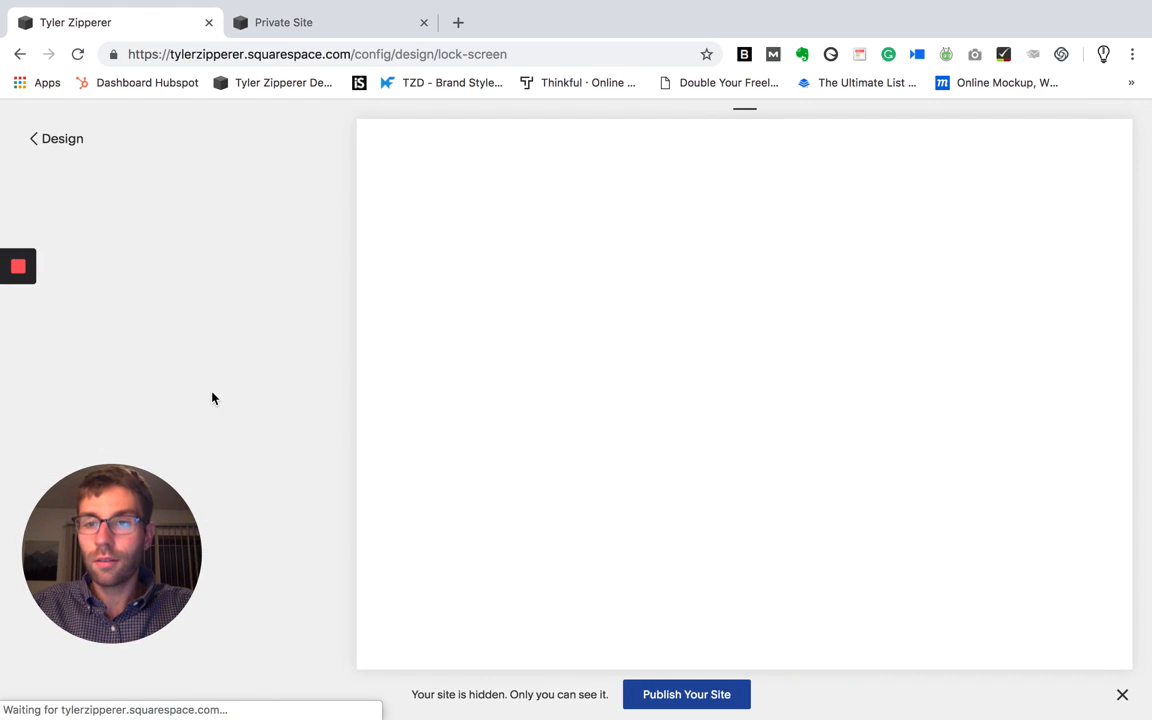
pyautogui.scroll(-3, 301, 467)
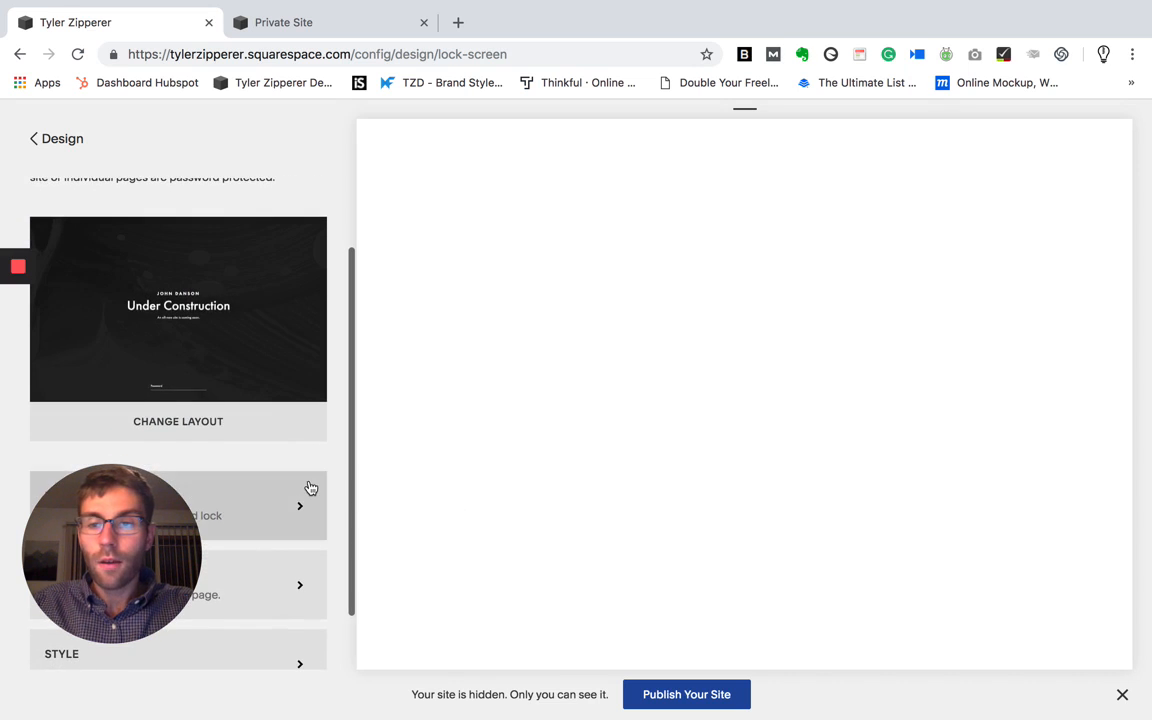
pyautogui.scroll(-2, 309, 483)
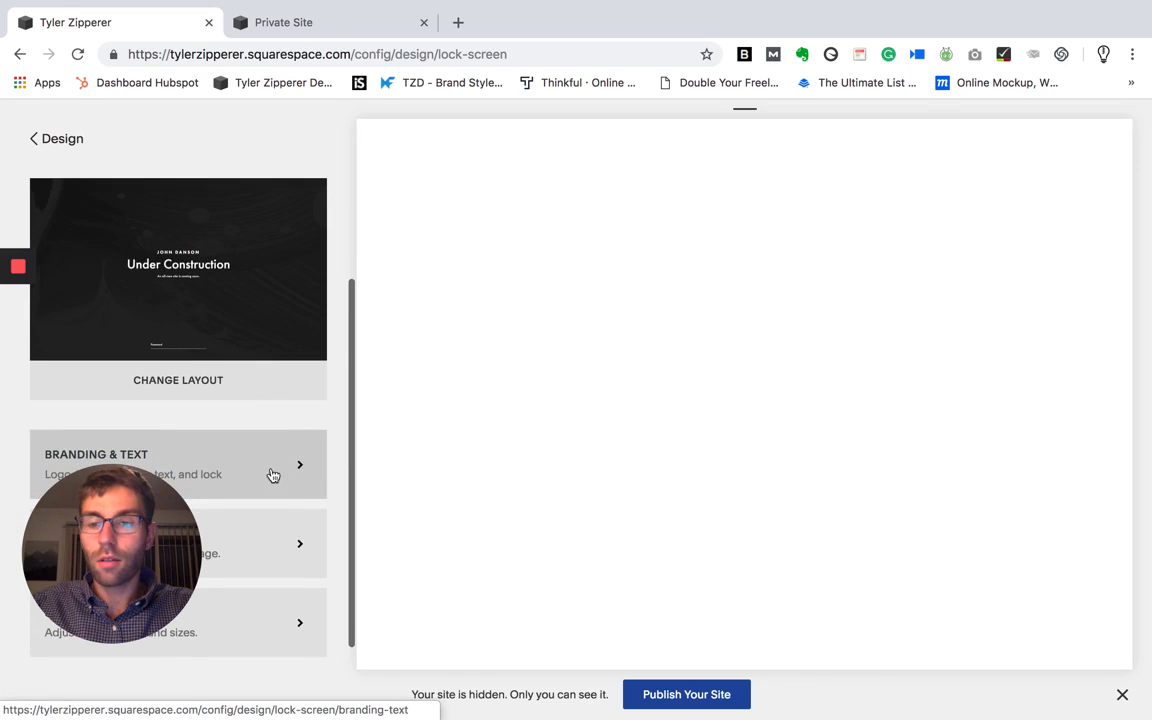
pyautogui.scroll(-1, 272, 490)
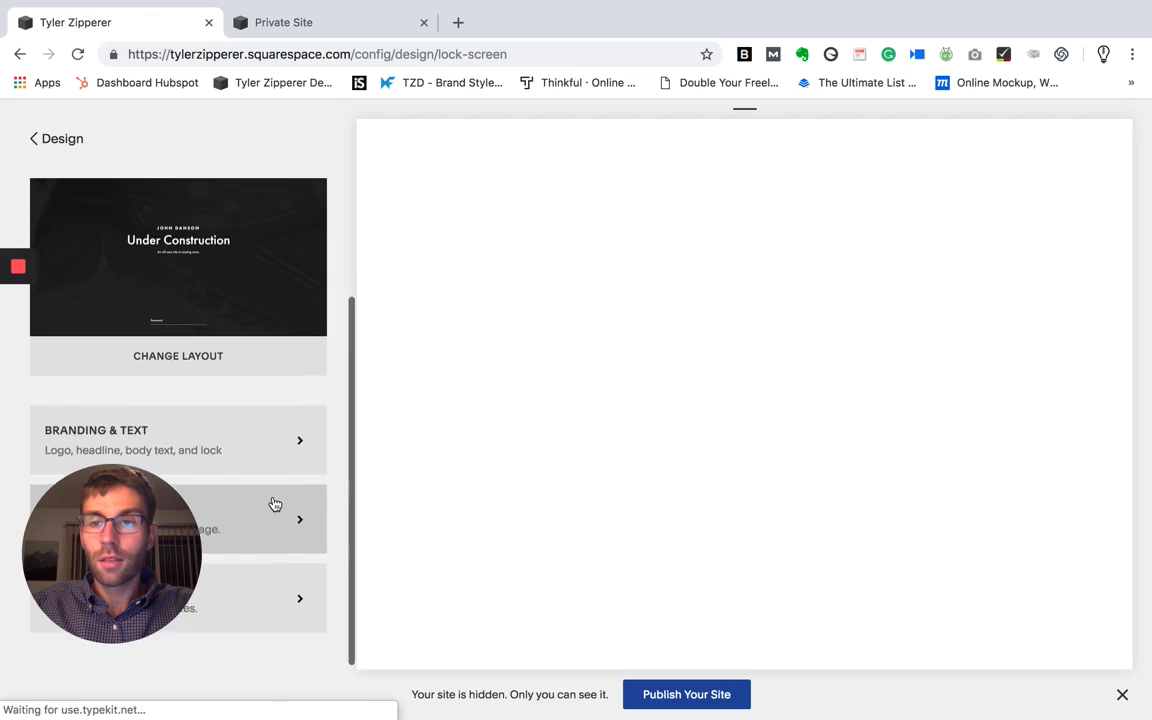
pyautogui.scroll(3, 275, 503)
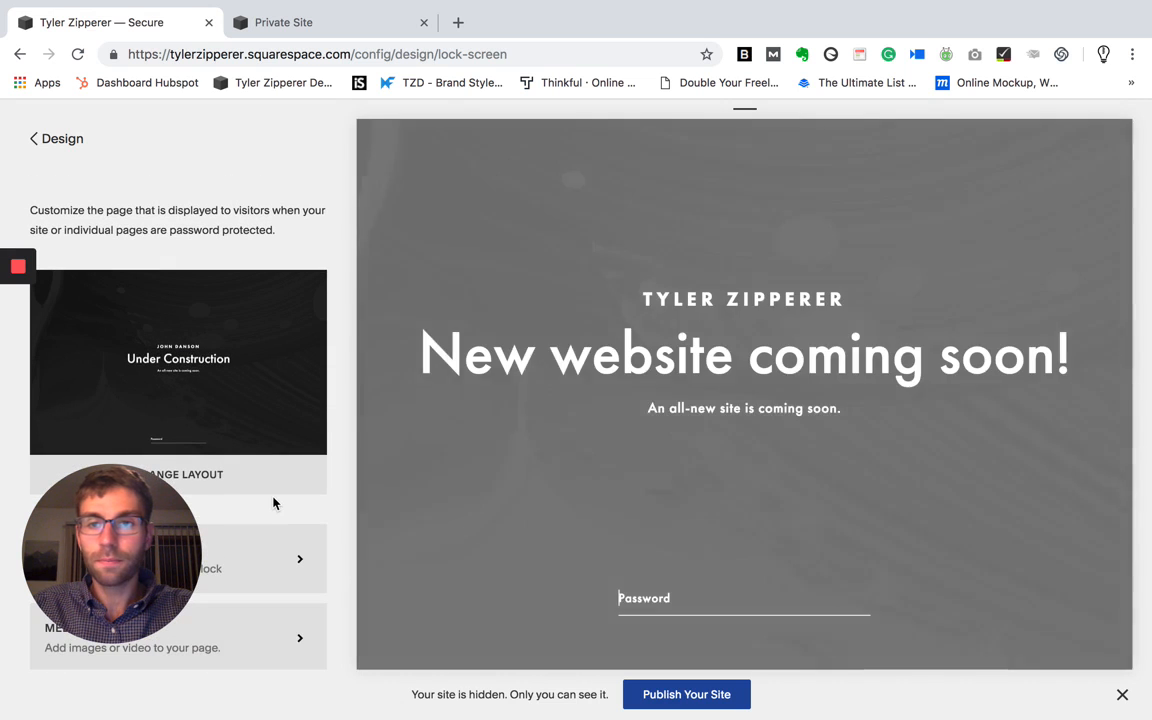
pyautogui.scroll(-2, 298, 388)
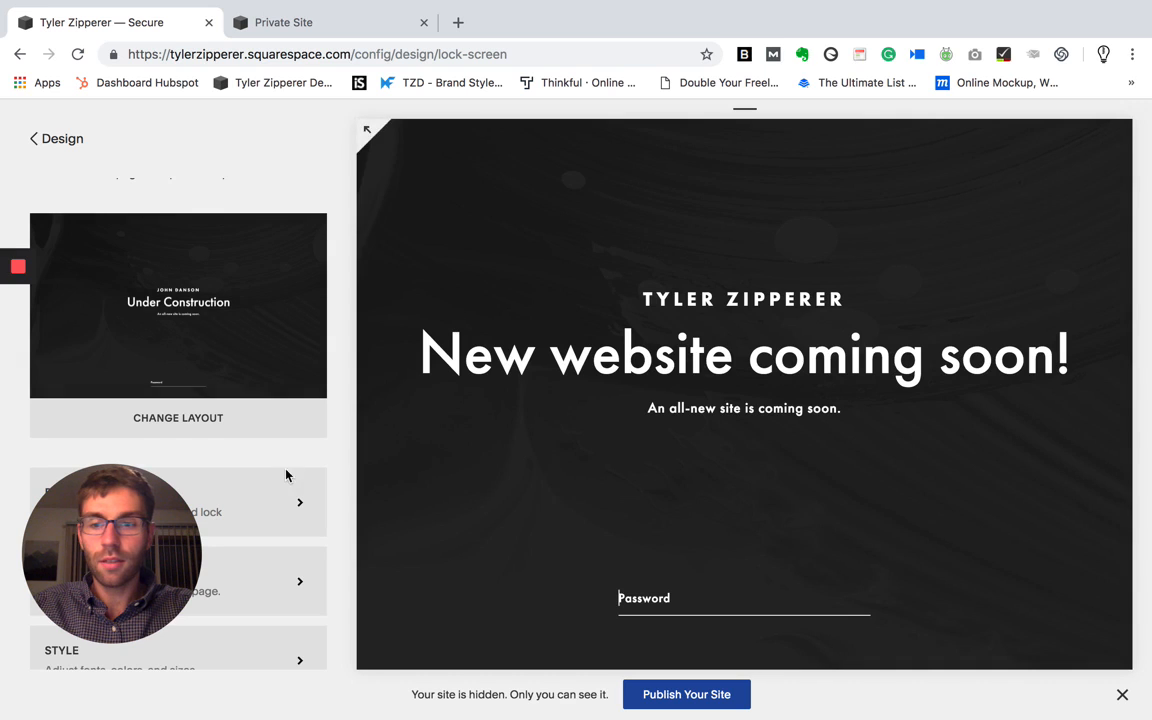
pyautogui.scroll(-2, 286, 476)
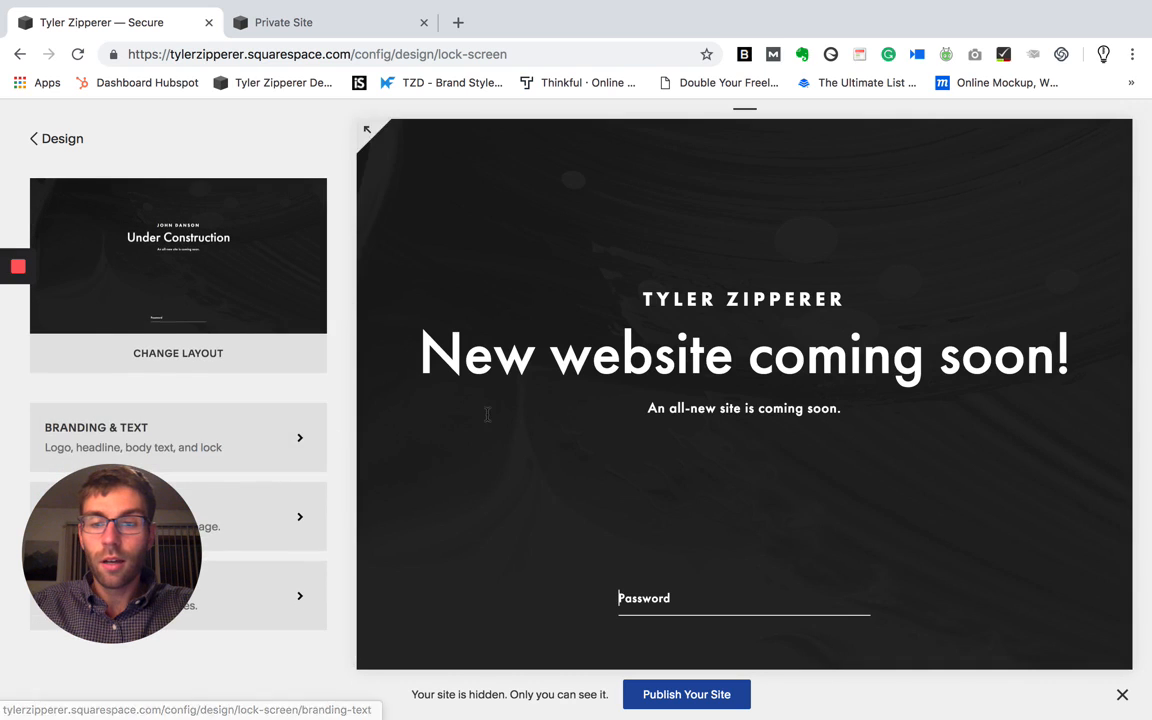
# - Change the lock screen's headline to "New website coming!" in the Branding & Text settings and save it
pyautogui.click(302, 461)
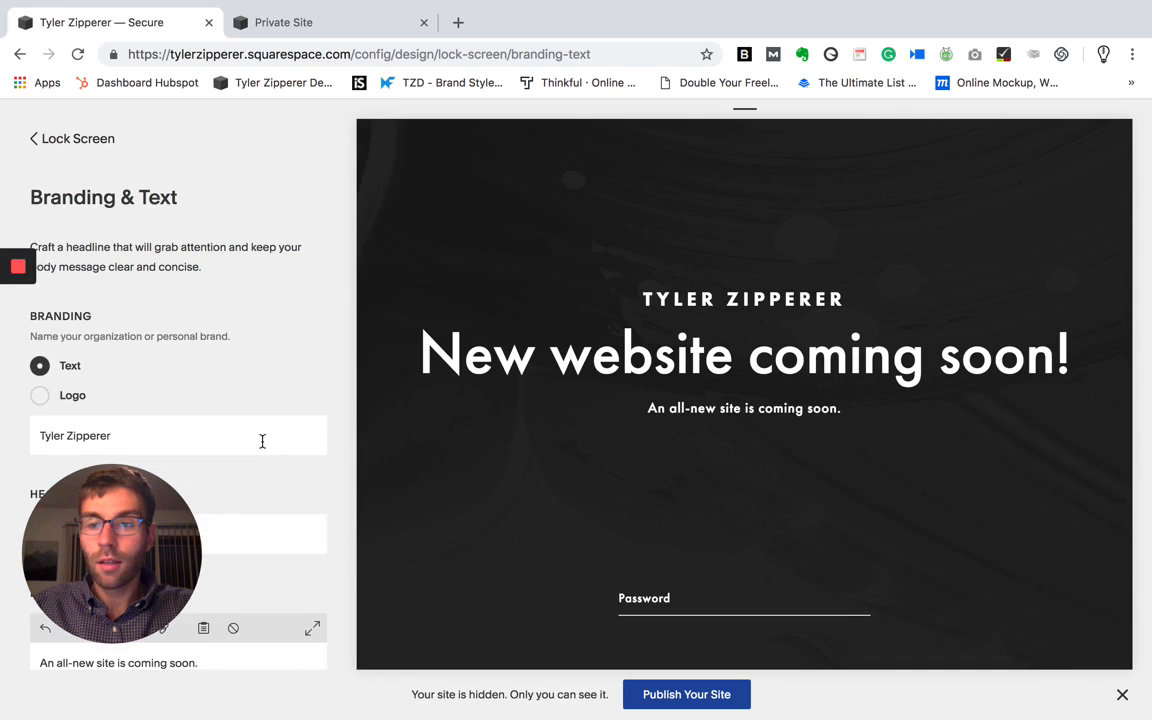
pyautogui.scroll(-2, 169, 376)
pyautogui.moveTo(167, 319); pyautogui.dragTo(38, 322)
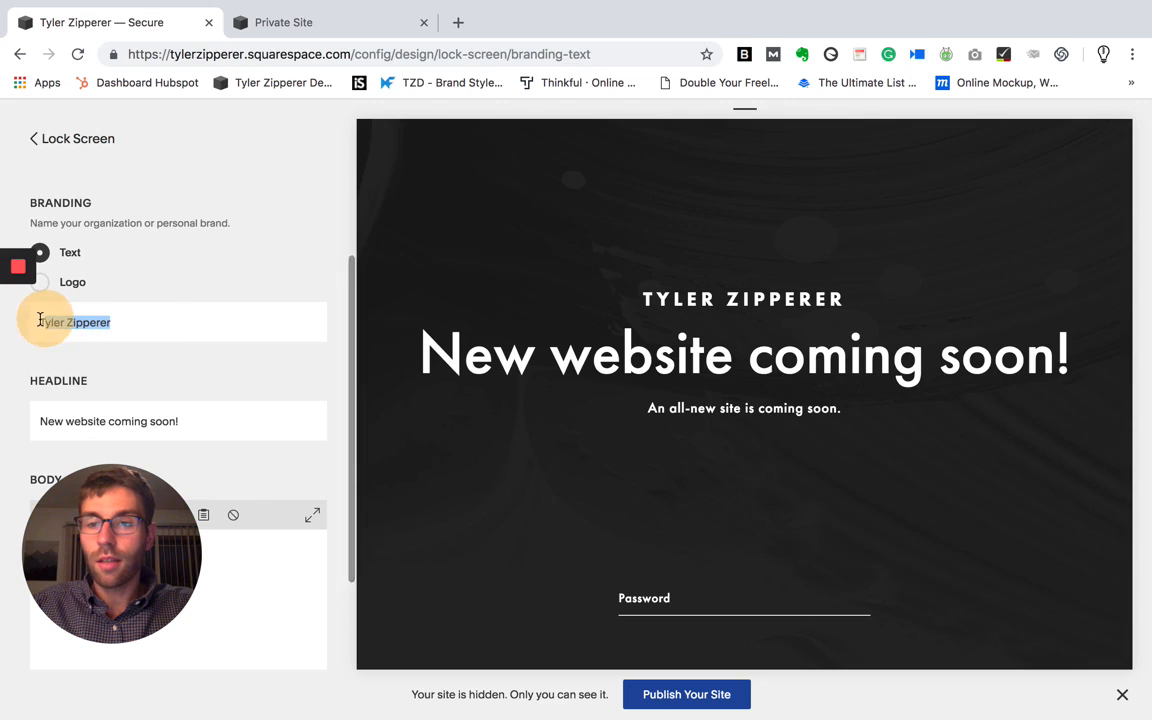
pyautogui.click(189, 421)
pyautogui.moveTo(192, 421); pyautogui.dragTo(46, 419)
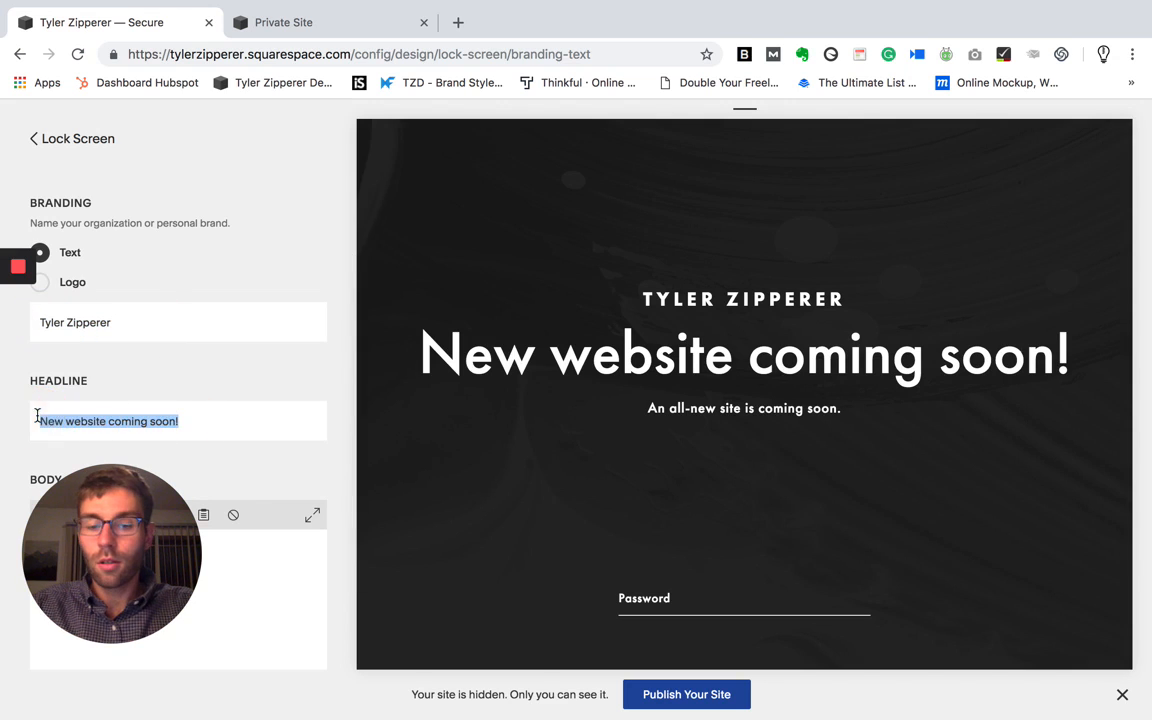
pyautogui.write('New website ')
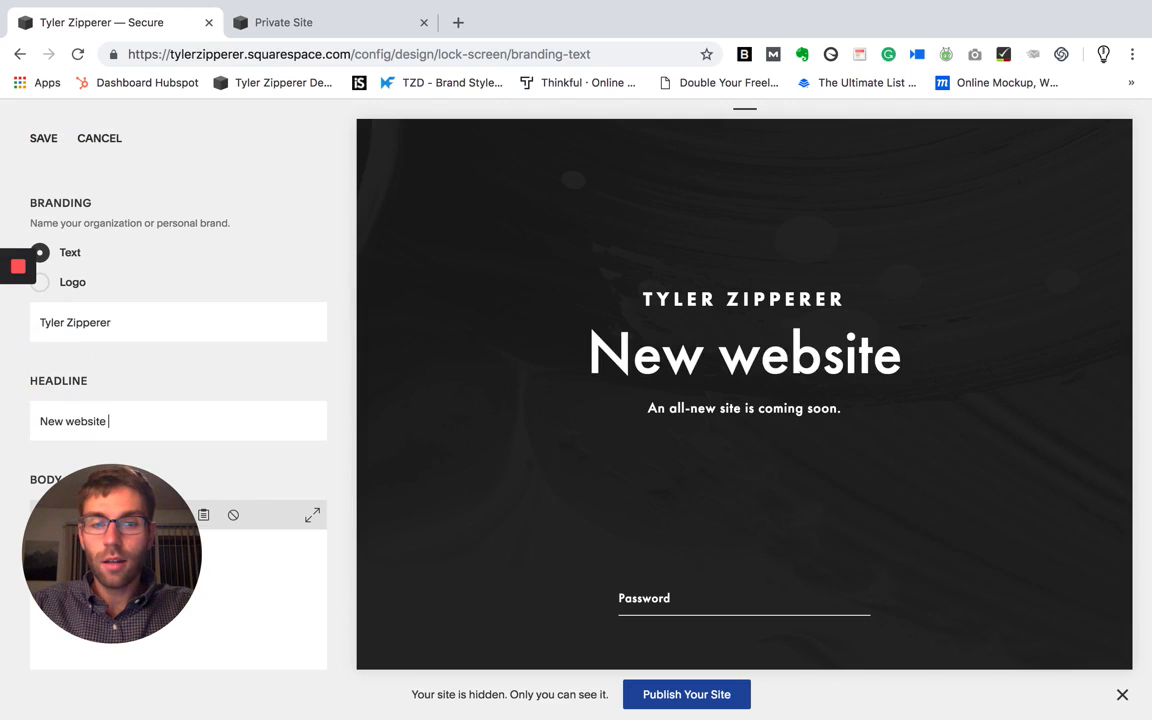
pyautogui.write('coming@')
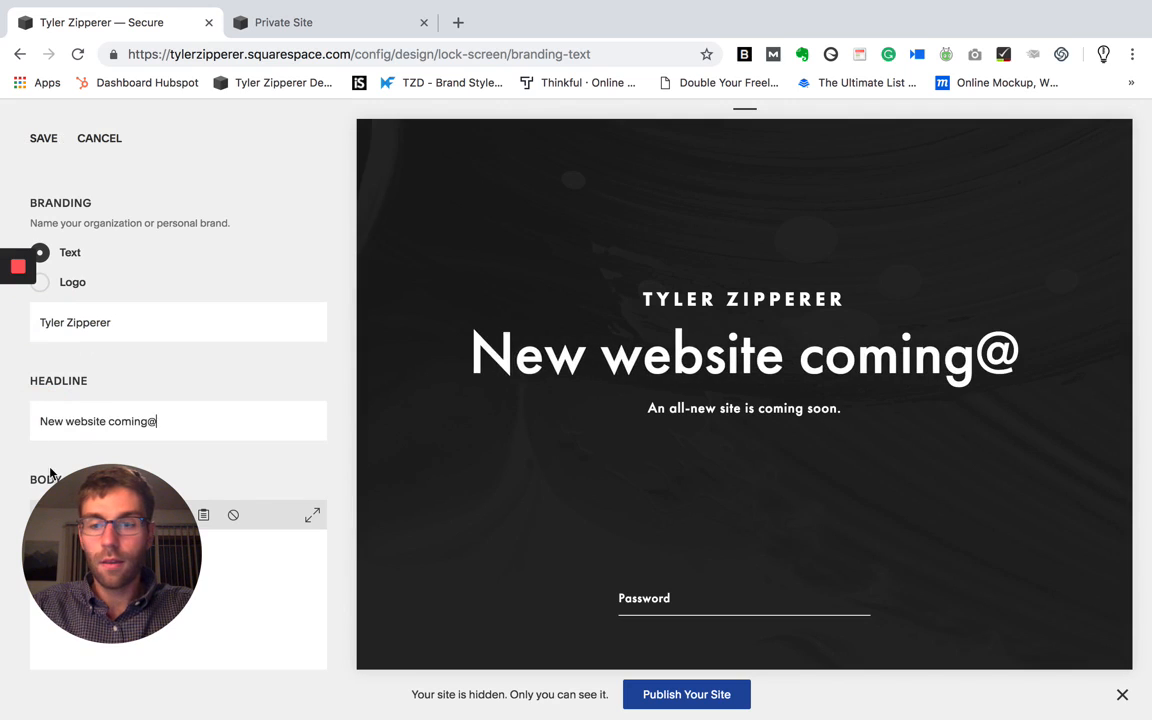
pyautogui.press('BackSpace')
pyautogui.write('!')
pyautogui.scroll(-3, 297, 518)
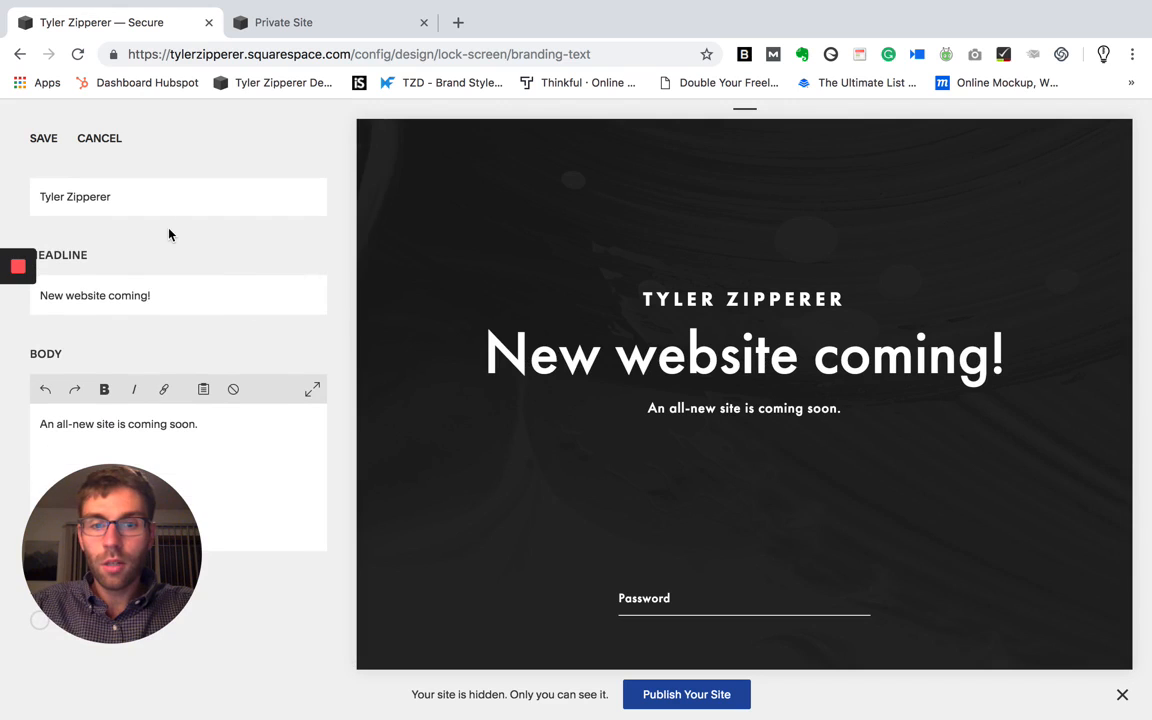
pyautogui.click(47, 141)
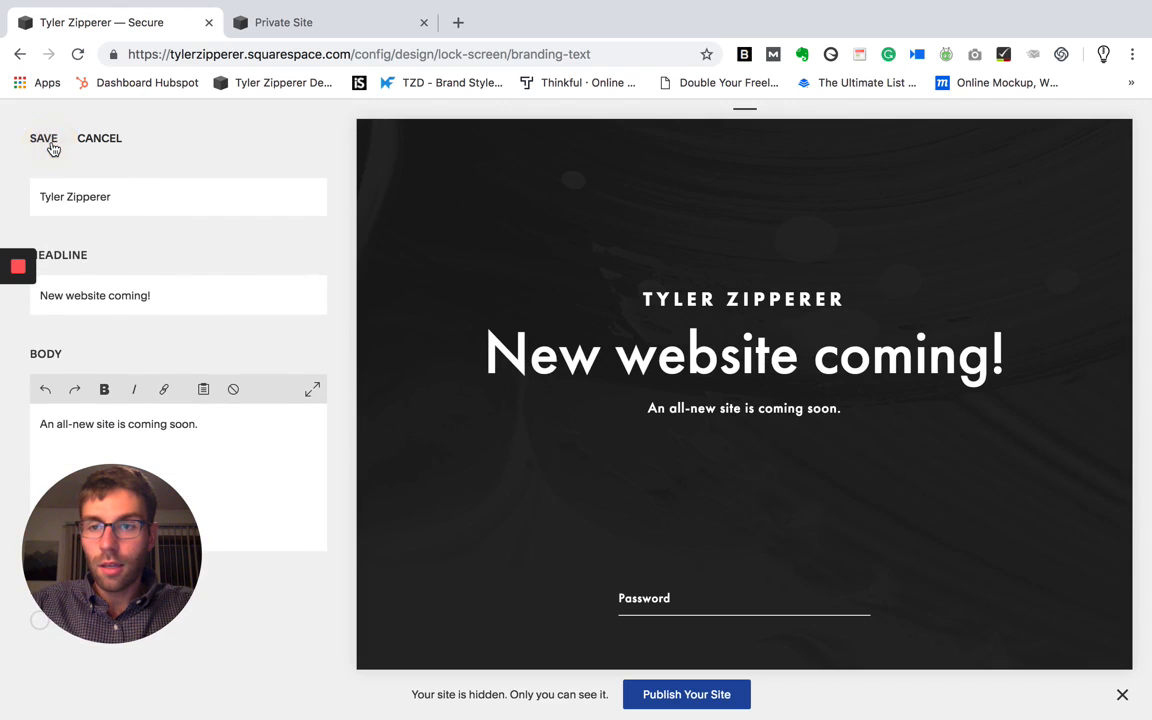
pyautogui.click(53, 146)
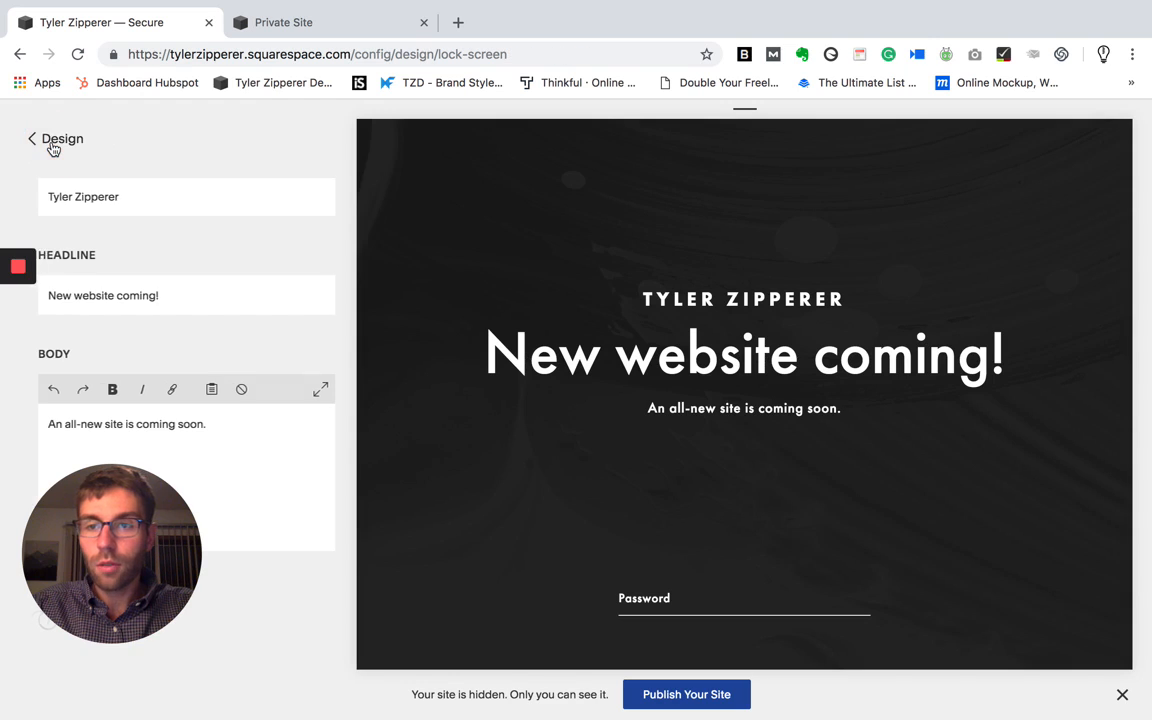
# - Set the site's visibility to Password Protected, enter a site password, and save the setting
pyautogui.click(60, 150)
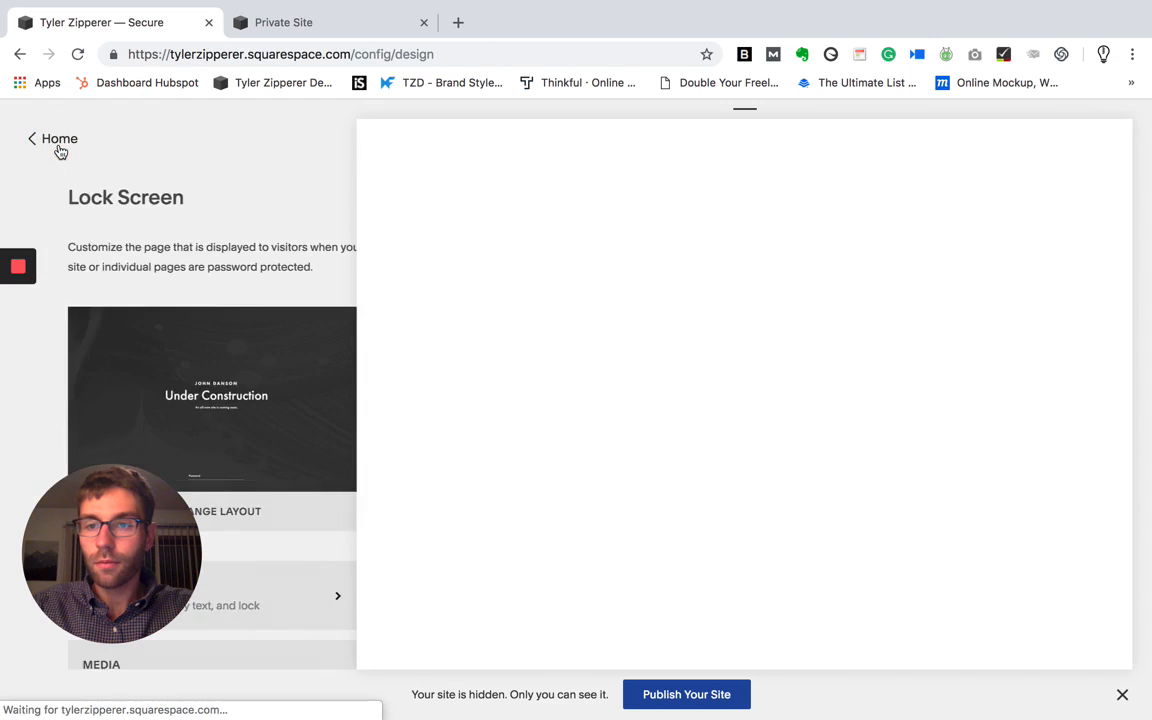
pyautogui.click(60, 150)
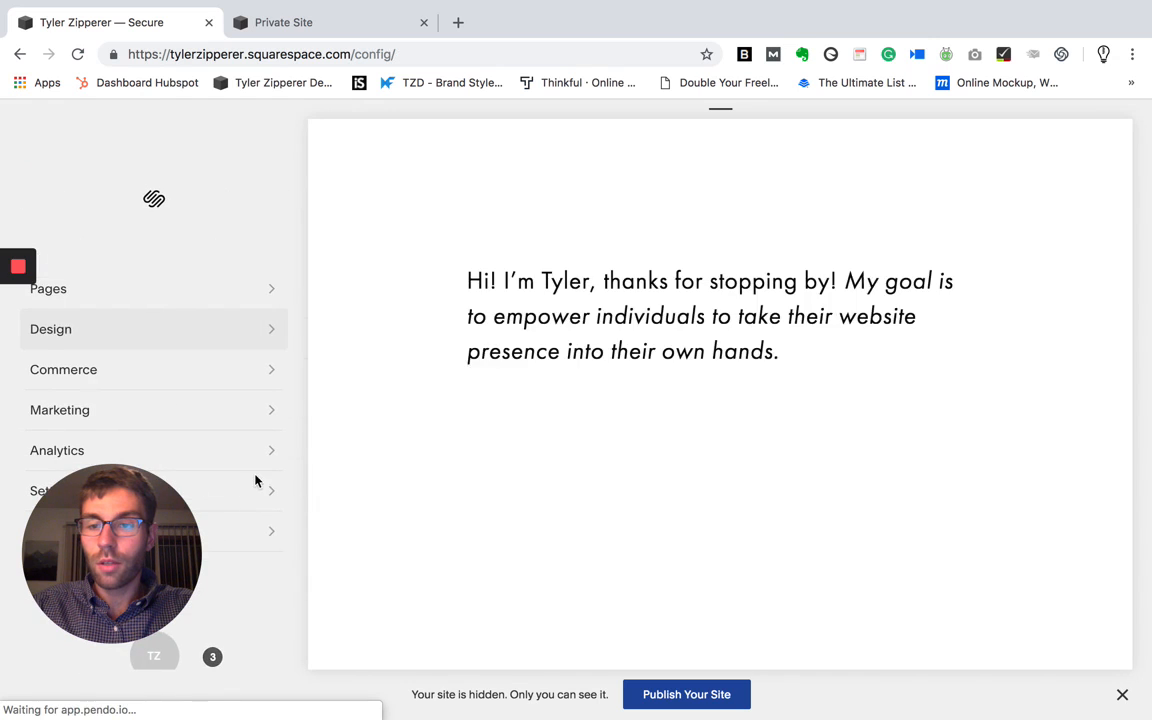
pyautogui.click(261, 405)
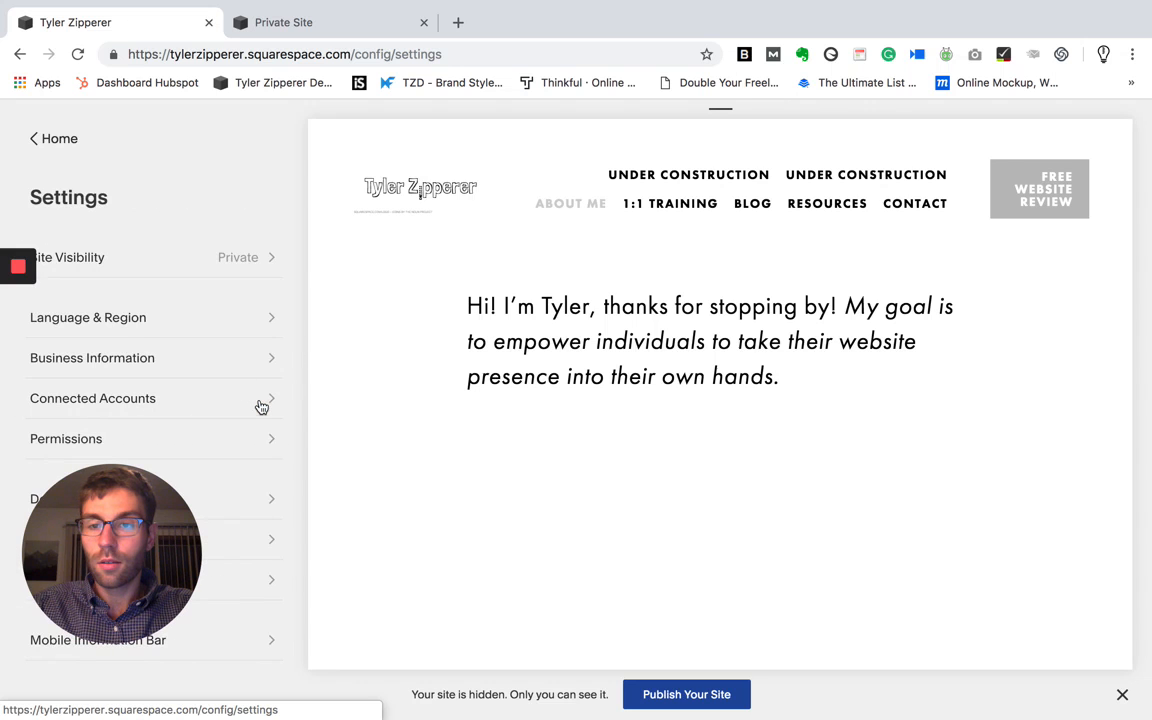
pyautogui.click(240, 262)
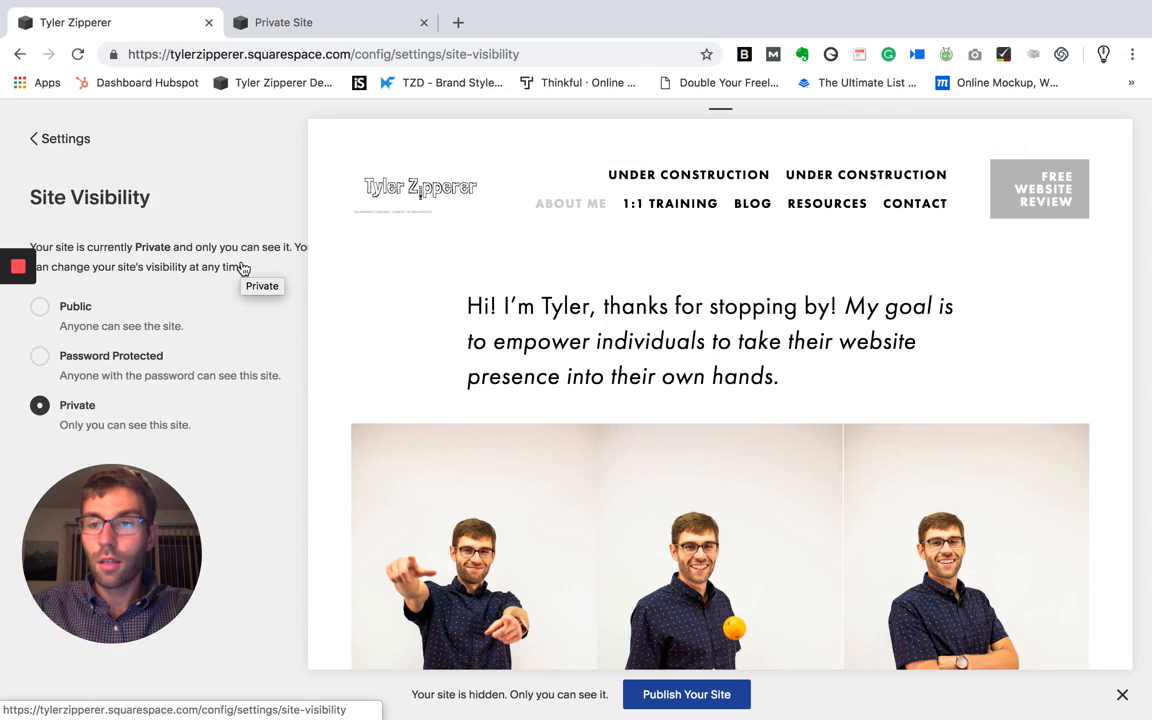
pyautogui.click(40, 360)
pyautogui.click(141, 409)
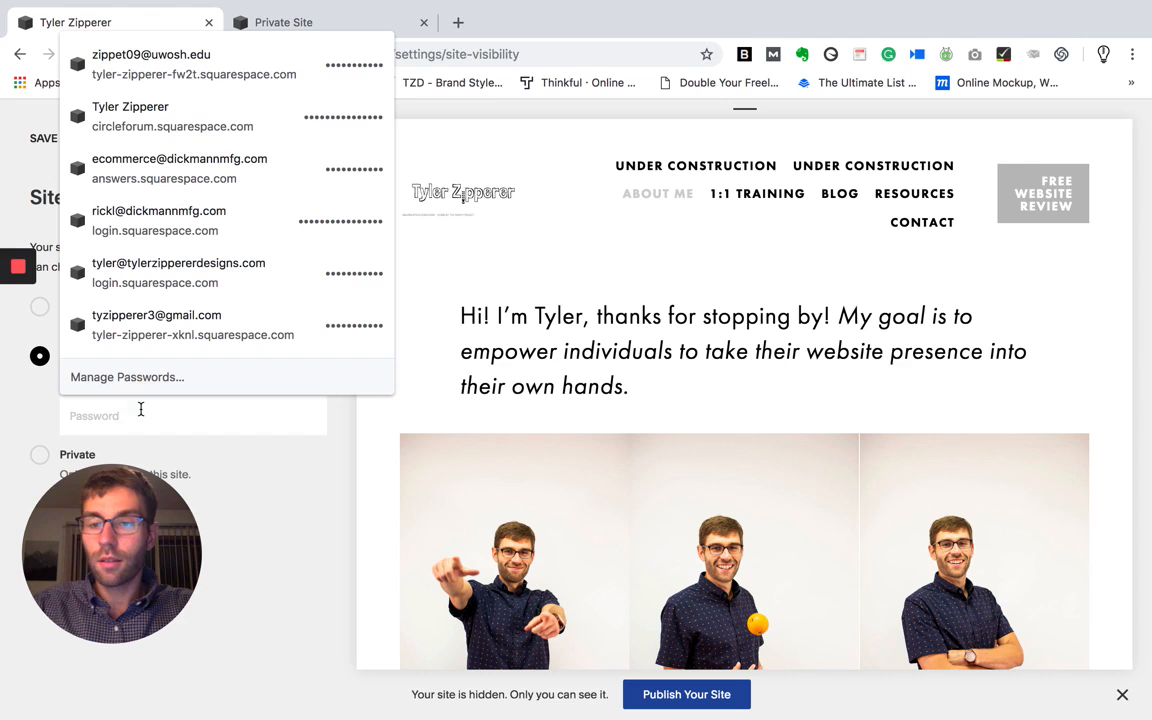
pyautogui.write('•••••')
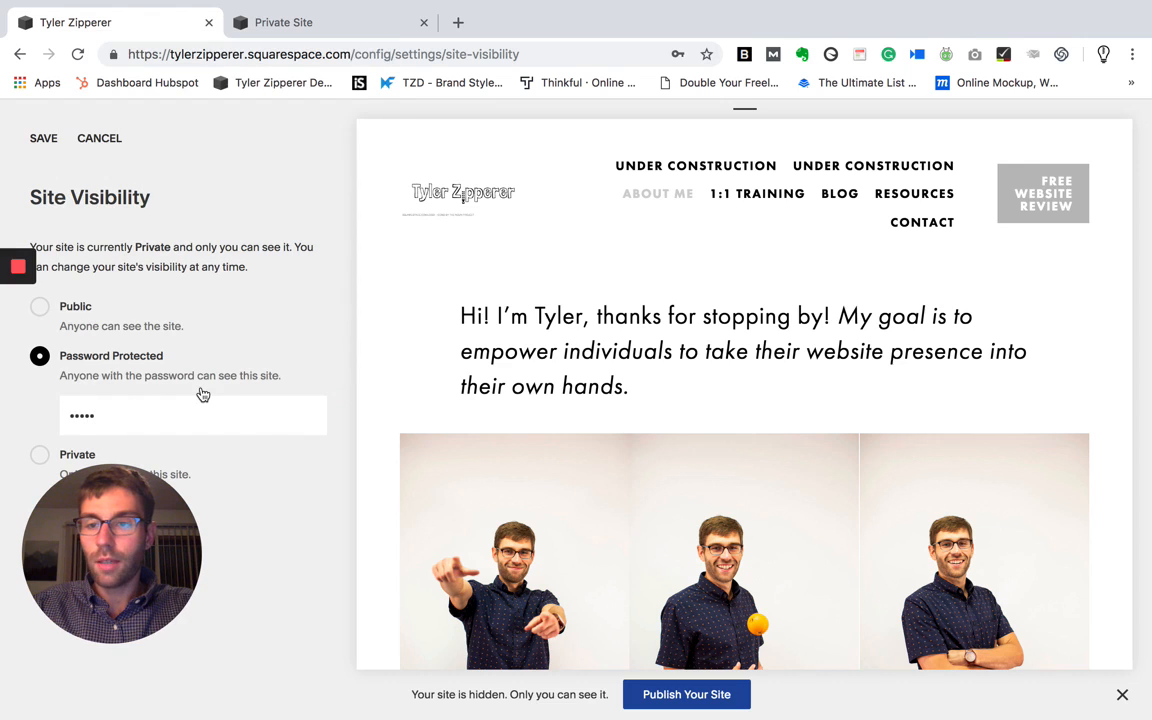
pyautogui.click(46, 140)
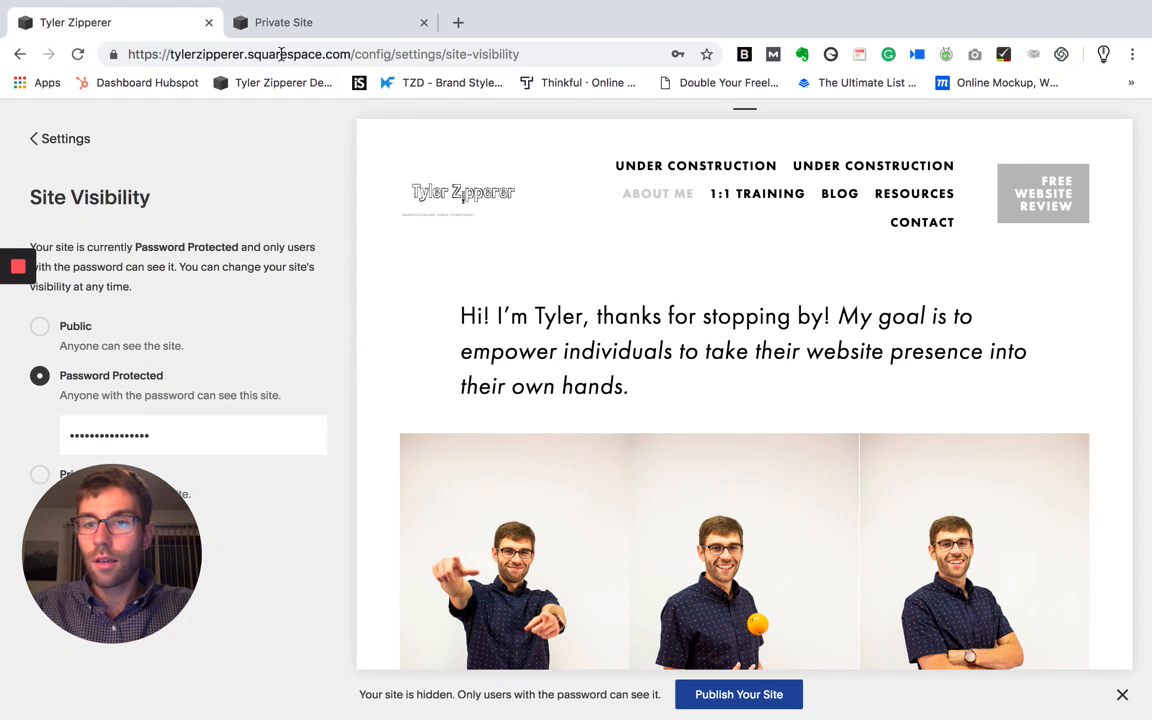
# - Reload the live site to check the lock screen that visitors get
pyautogui.click(303, 30)
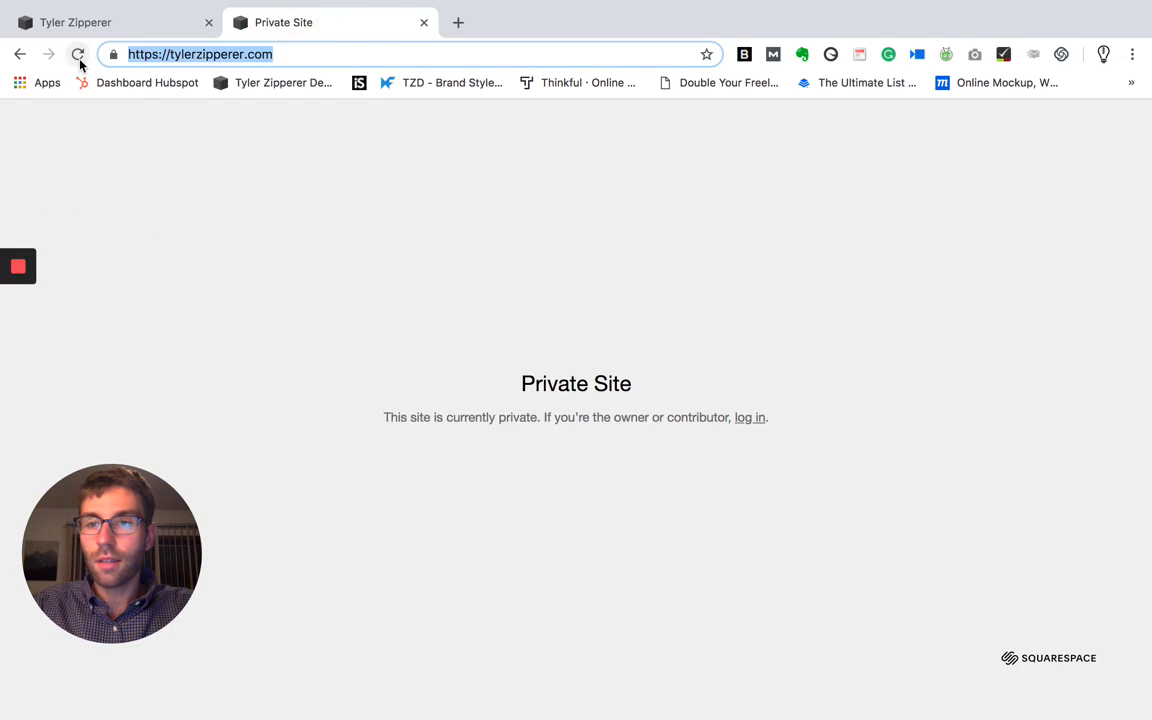
pyautogui.click(79, 58)
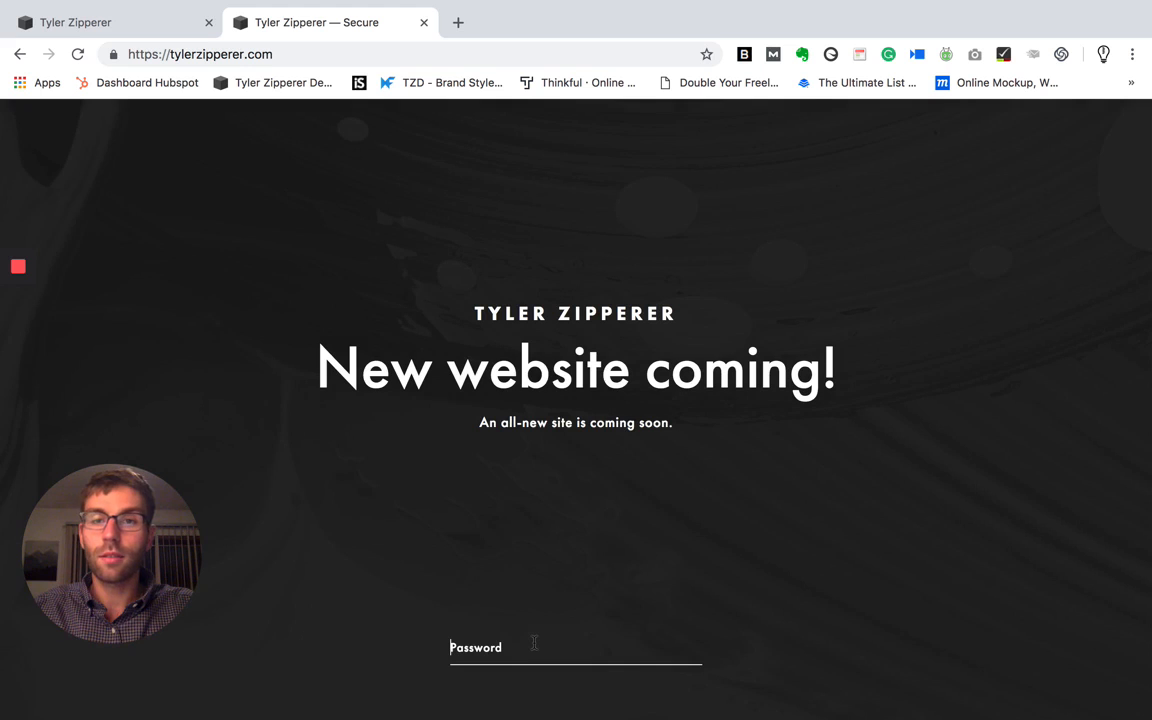
pyautogui.click(527, 633)
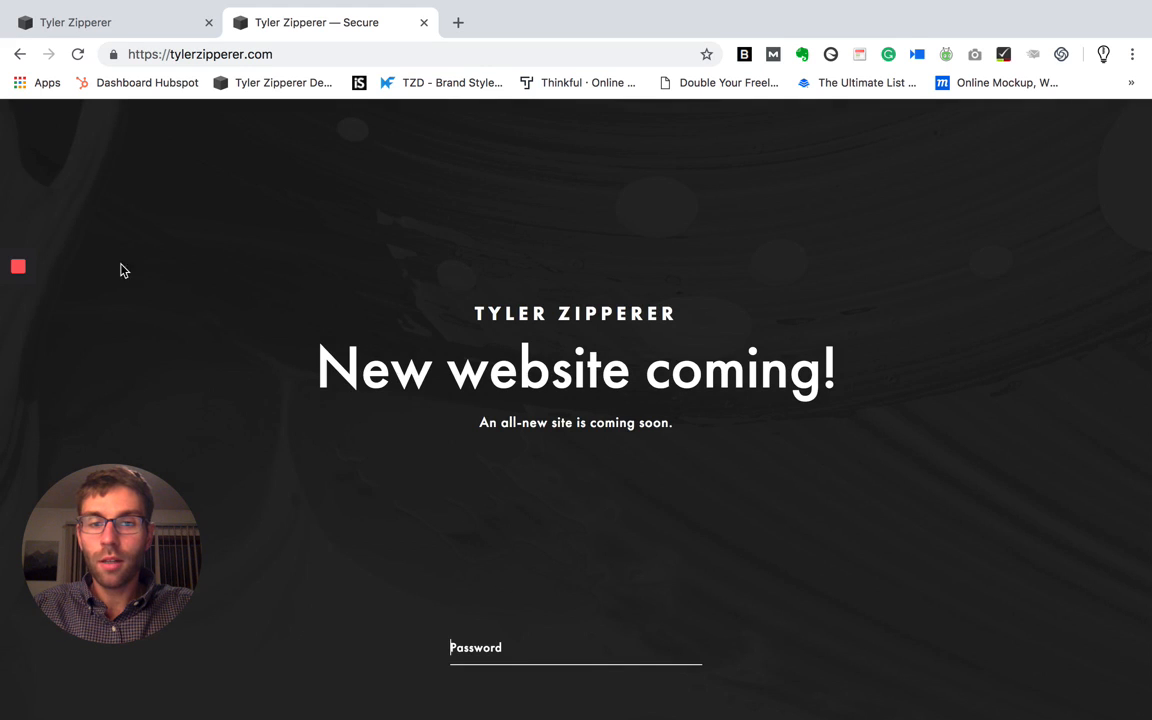
# - Open the first Under Construction page in the primary navigation and preview it at full size
pyautogui.moveTo(17, 264)
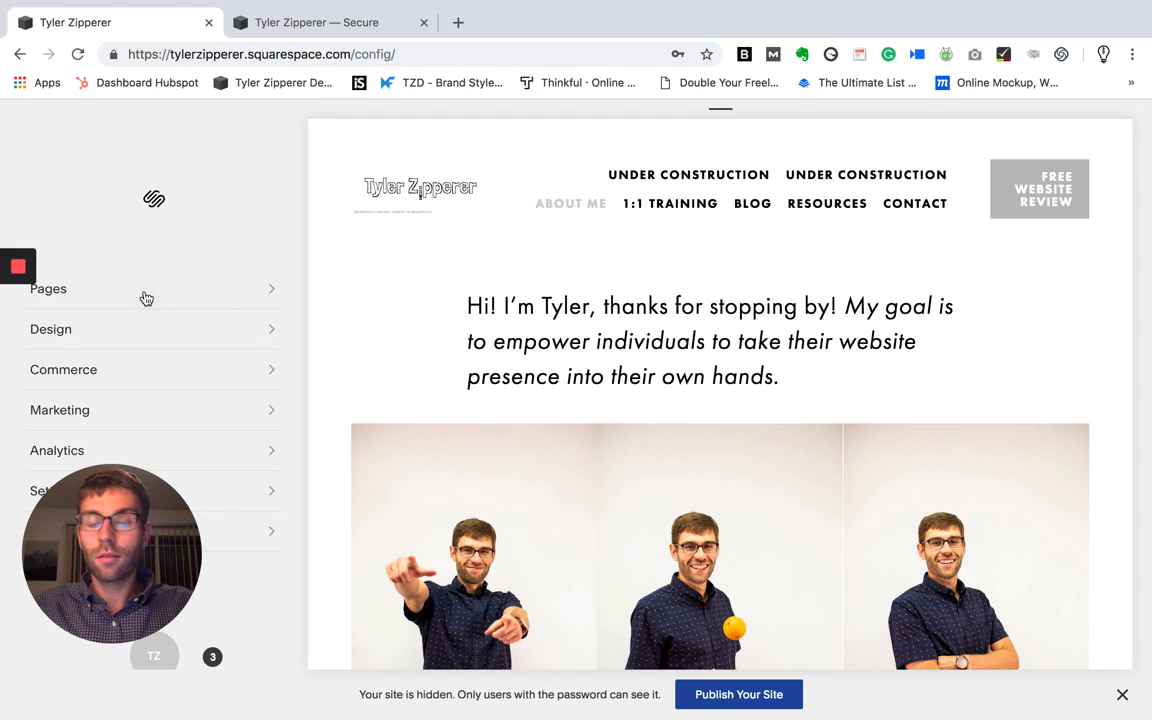
pyautogui.click(207, 298)
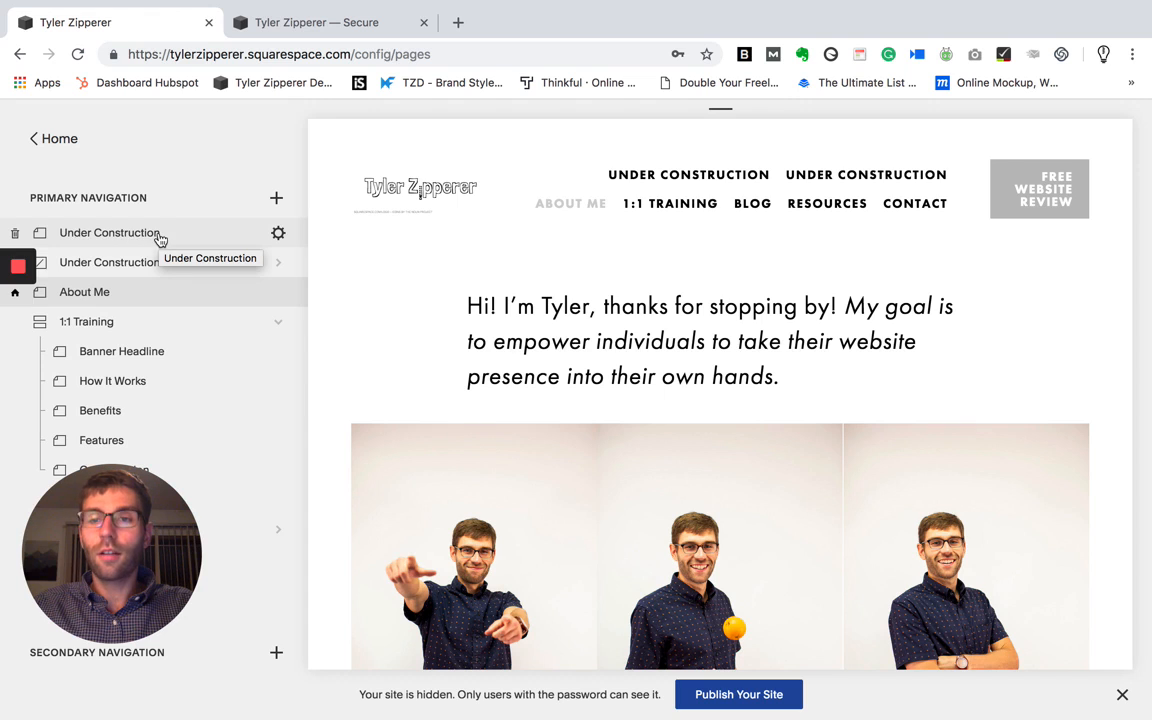
pyautogui.click(277, 204)
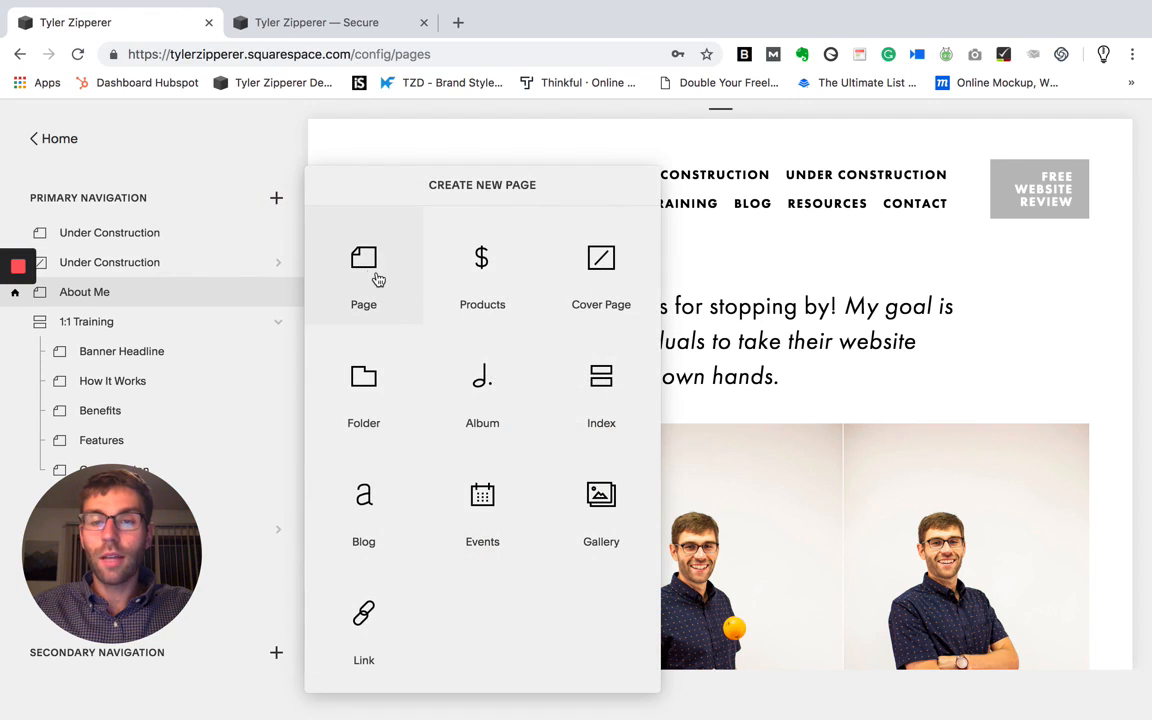
pyautogui.click(144, 231)
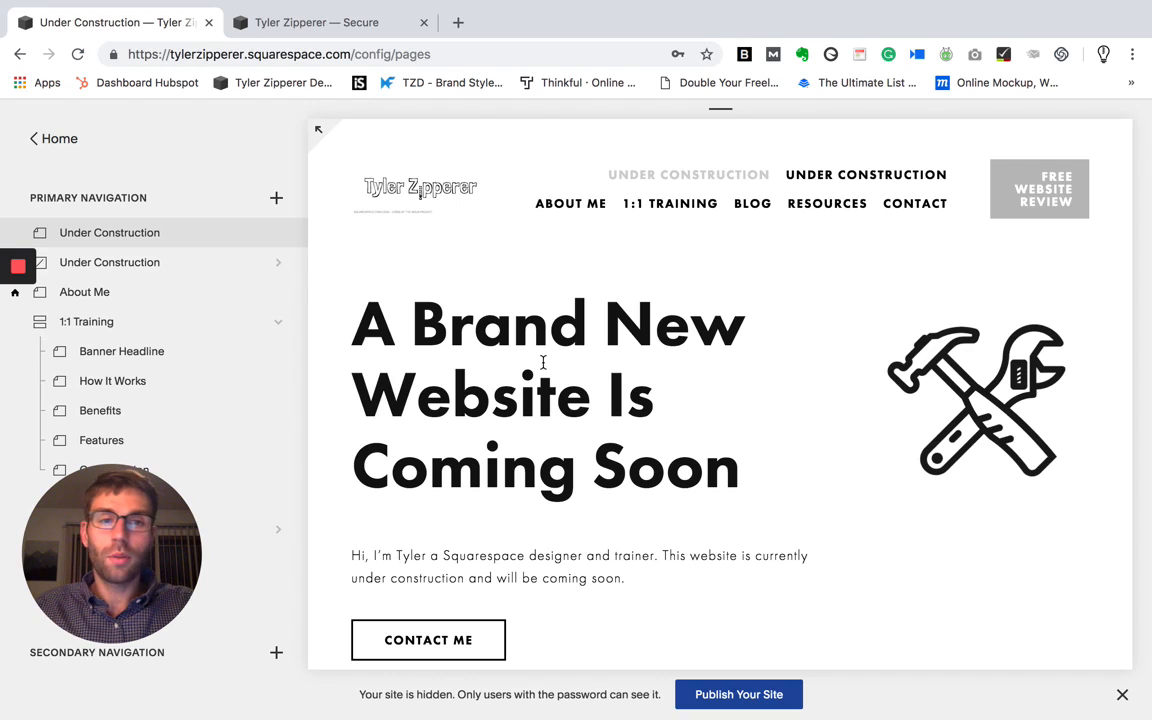
pyautogui.click(320, 134)
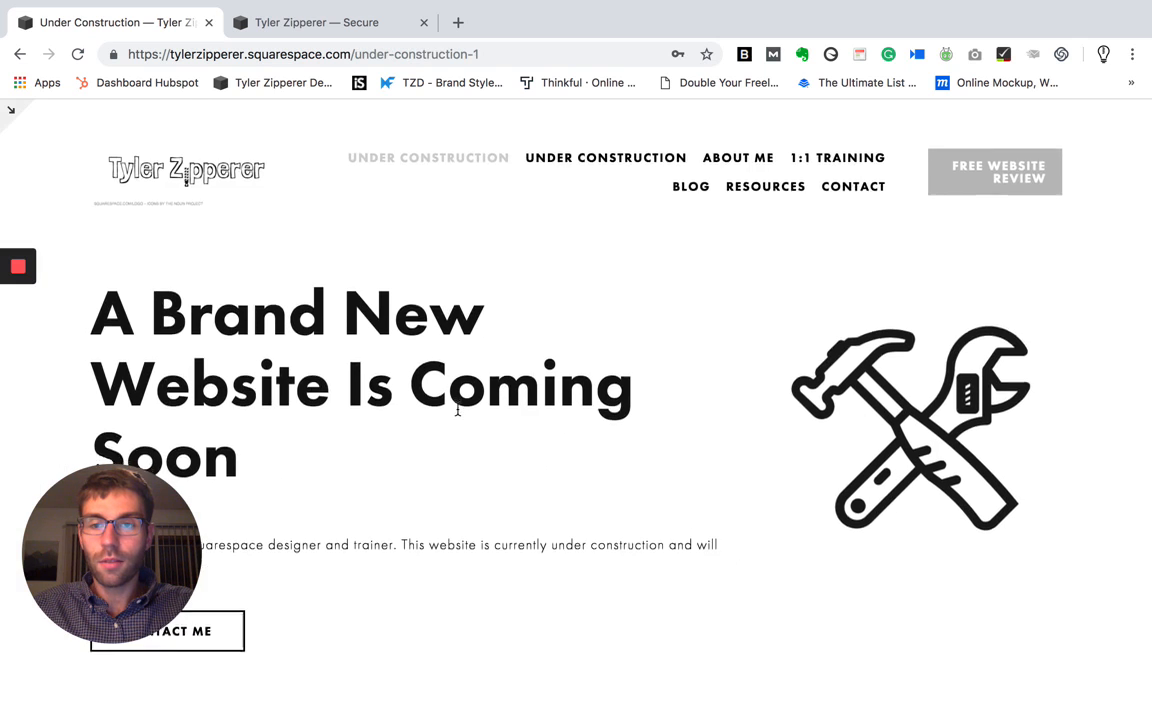
# - Open the Under Construction page's content in the editor, review its image, text and button blocks, and save it
pyautogui.scroll(-2, 458, 411)
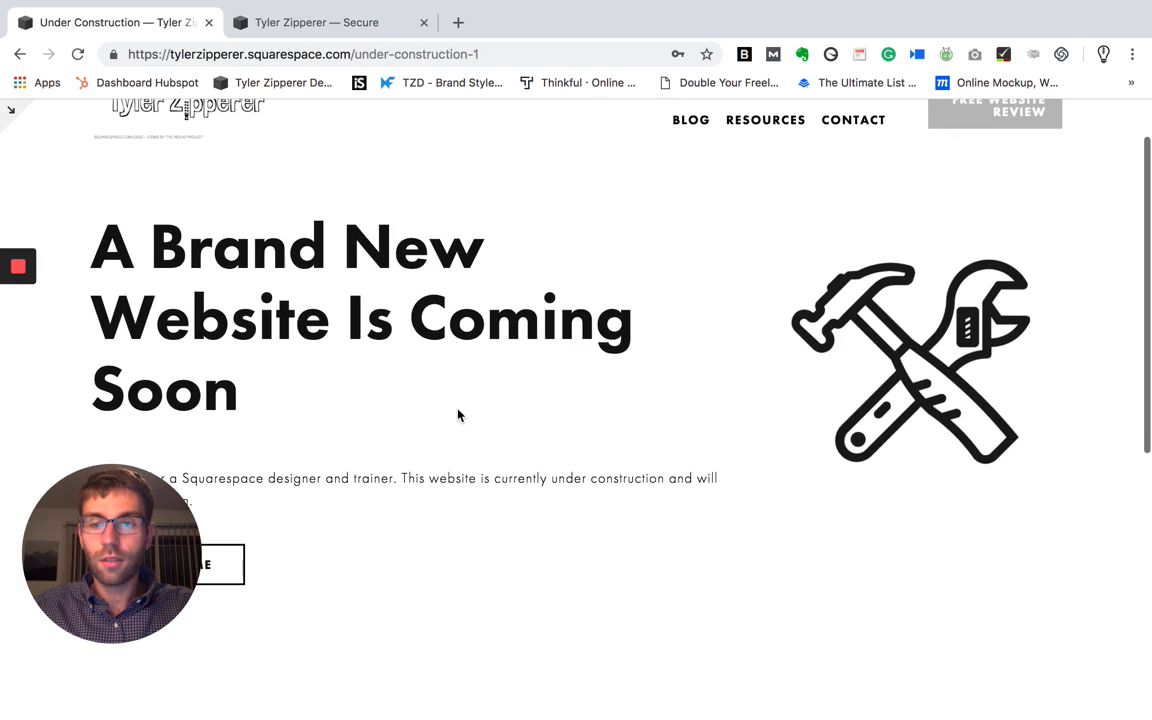
pyautogui.click(12, 109)
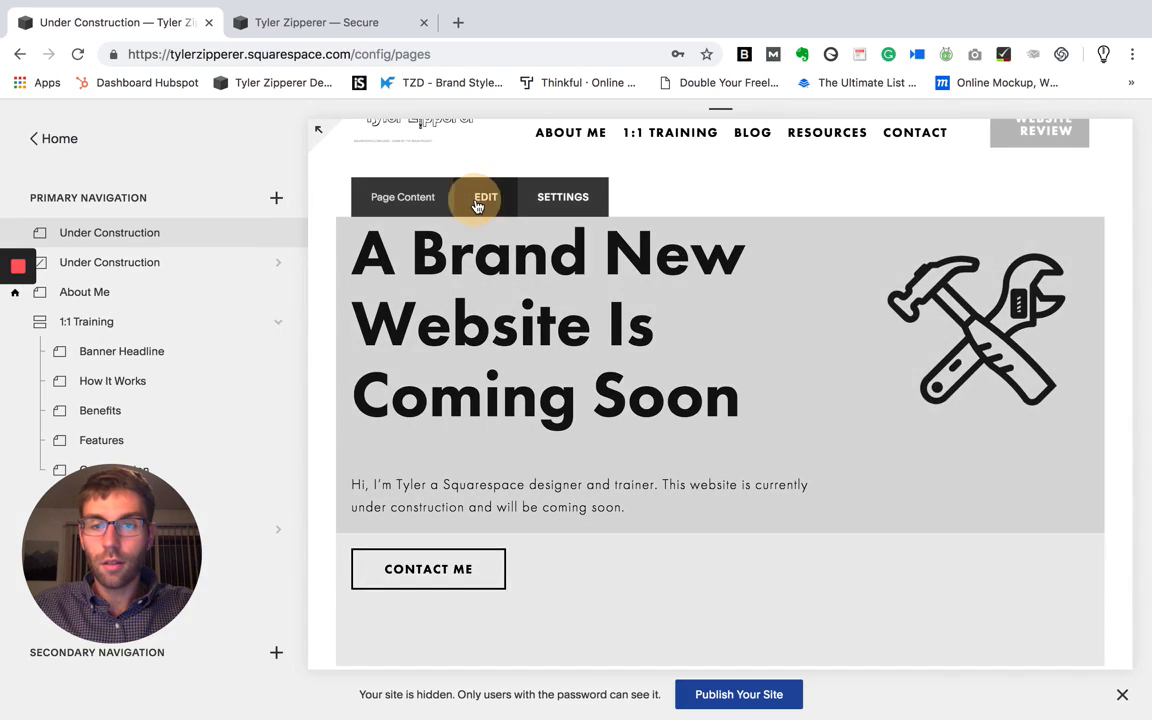
pyautogui.click(482, 199)
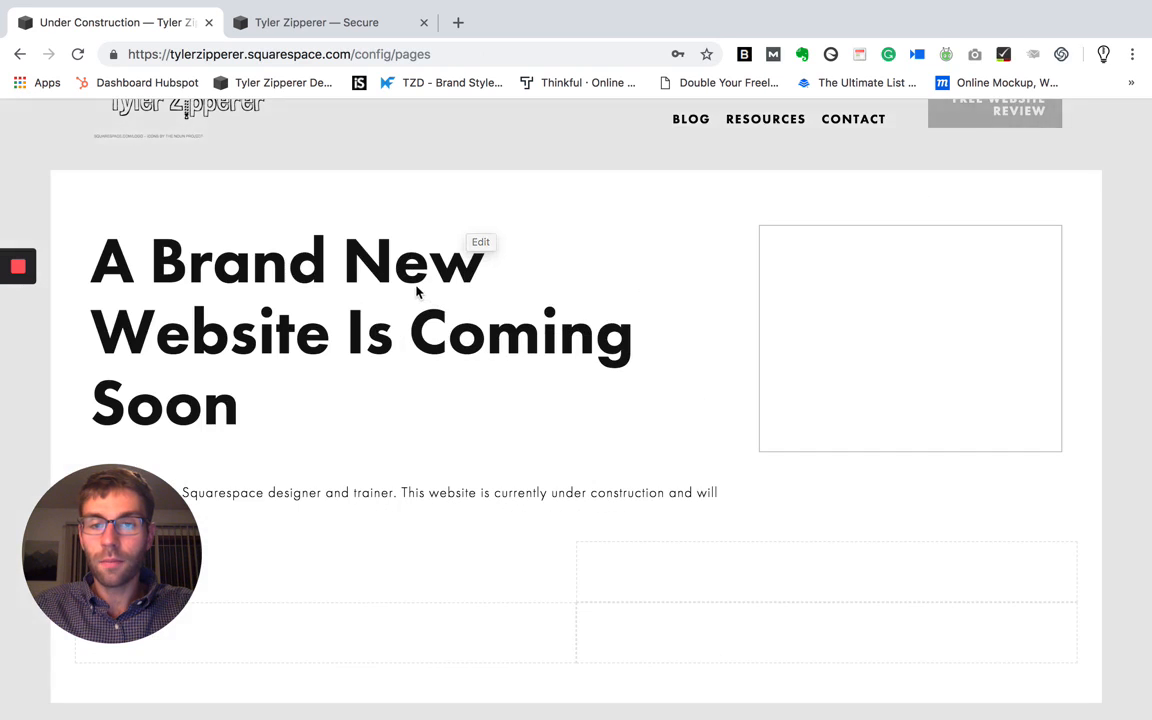
pyautogui.moveTo(920, 247)
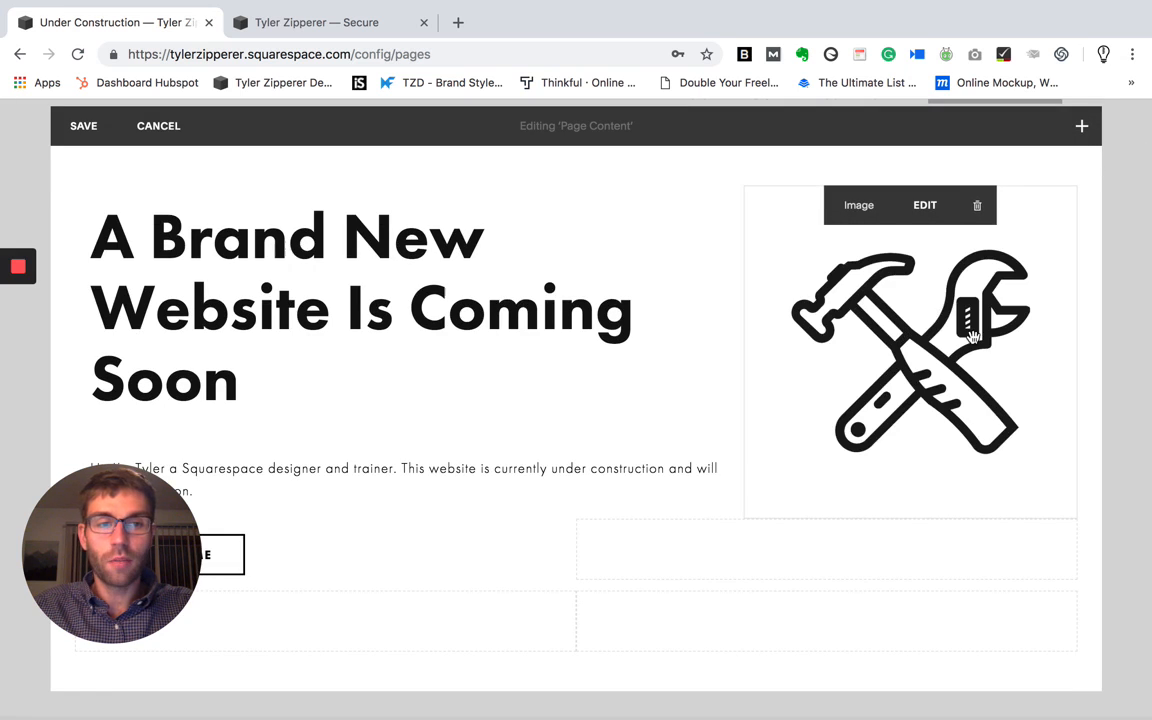
pyautogui.scroll(-3, 825, 340)
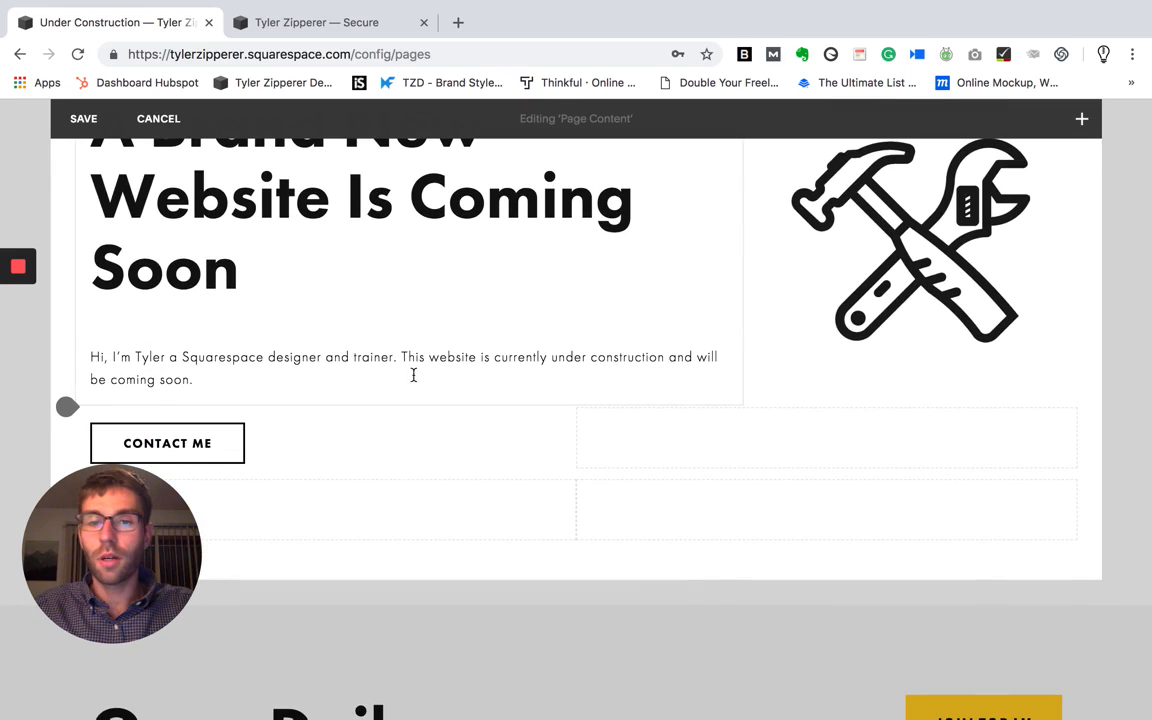
pyautogui.scroll(-1, 369, 378)
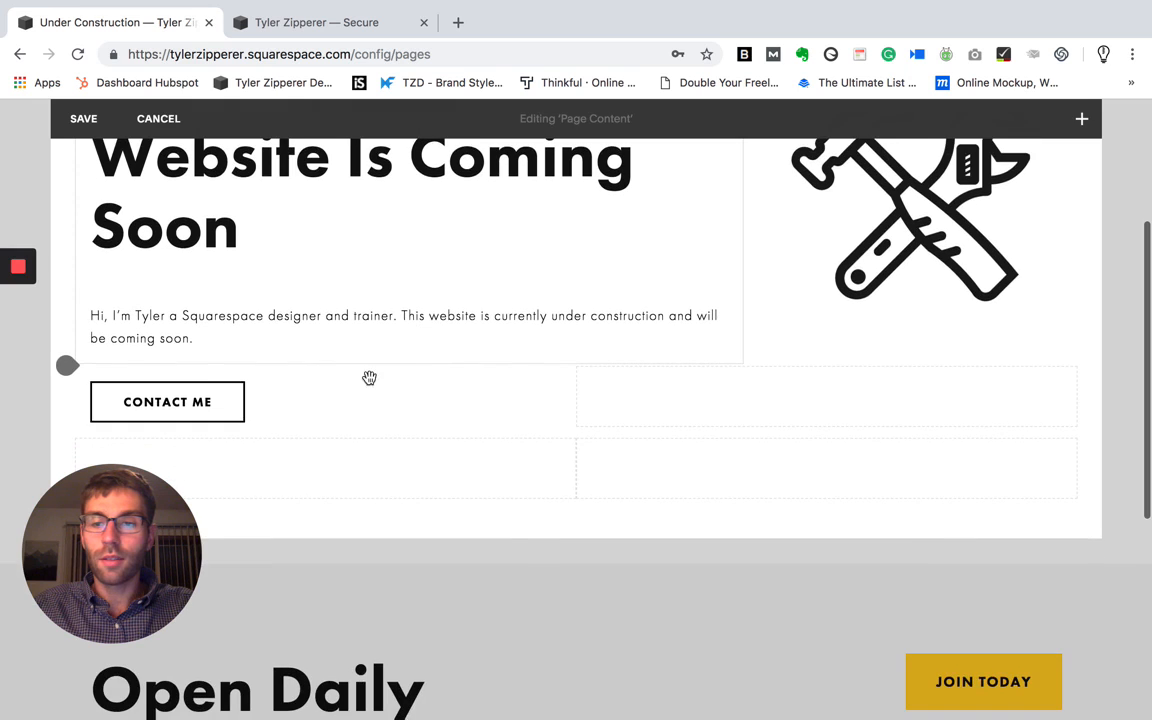
pyautogui.click(99, 134)
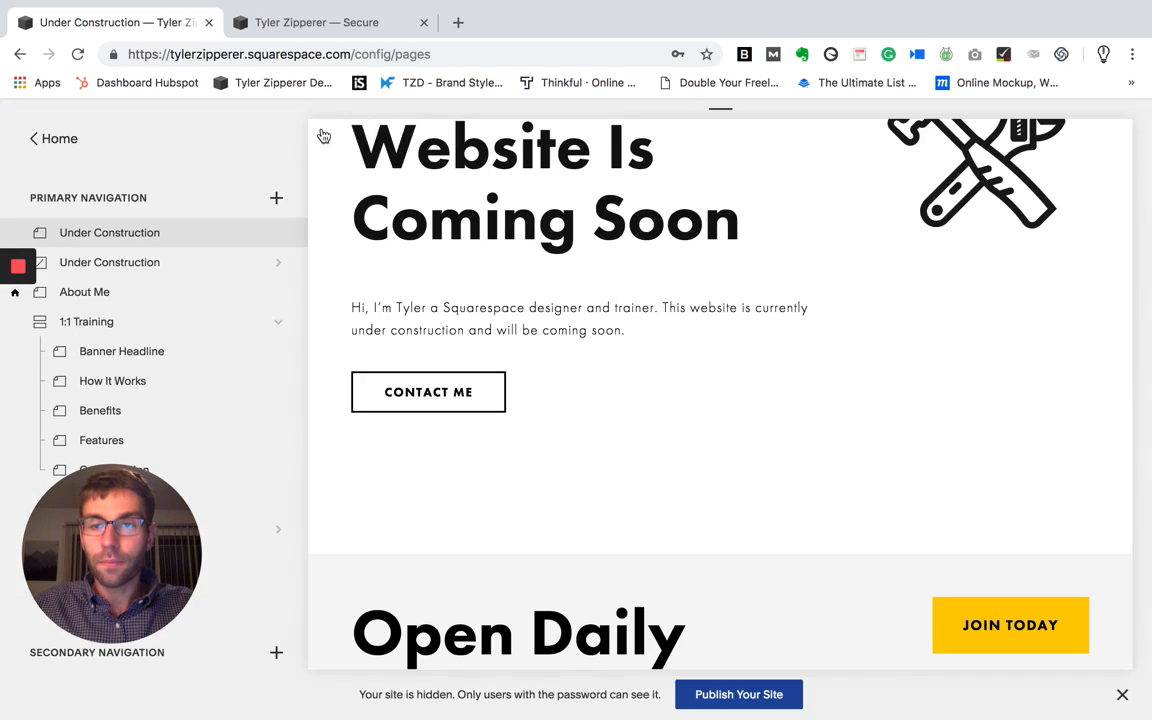
# - Preview the Under Construction page at full size, check the Contact Me button's form, and return to the pages list
pyautogui.press('Escape')
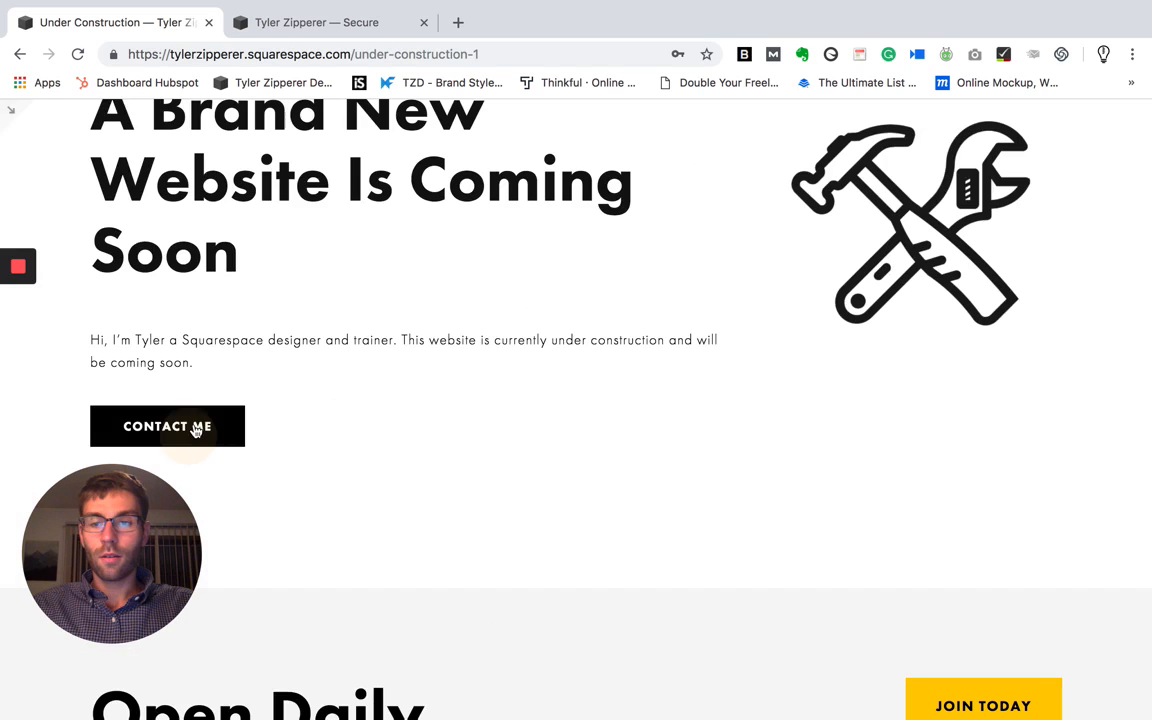
pyautogui.click(195, 430)
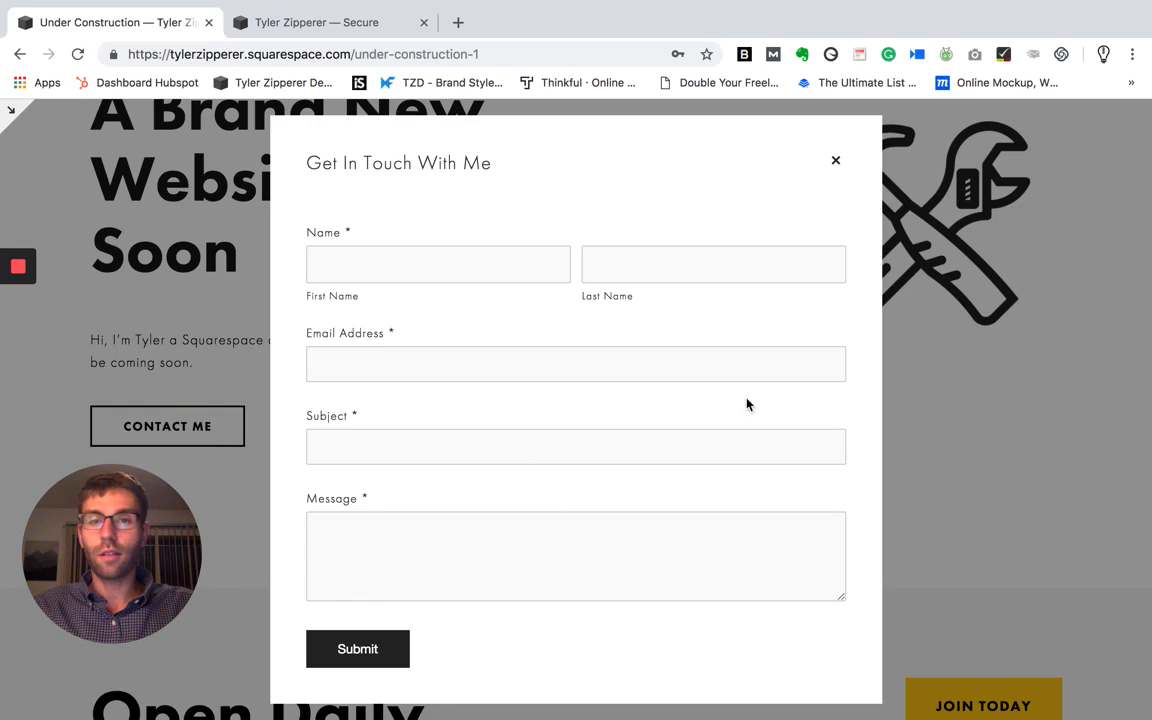
pyautogui.click(835, 162)
pyautogui.scroll(3, 733, 290)
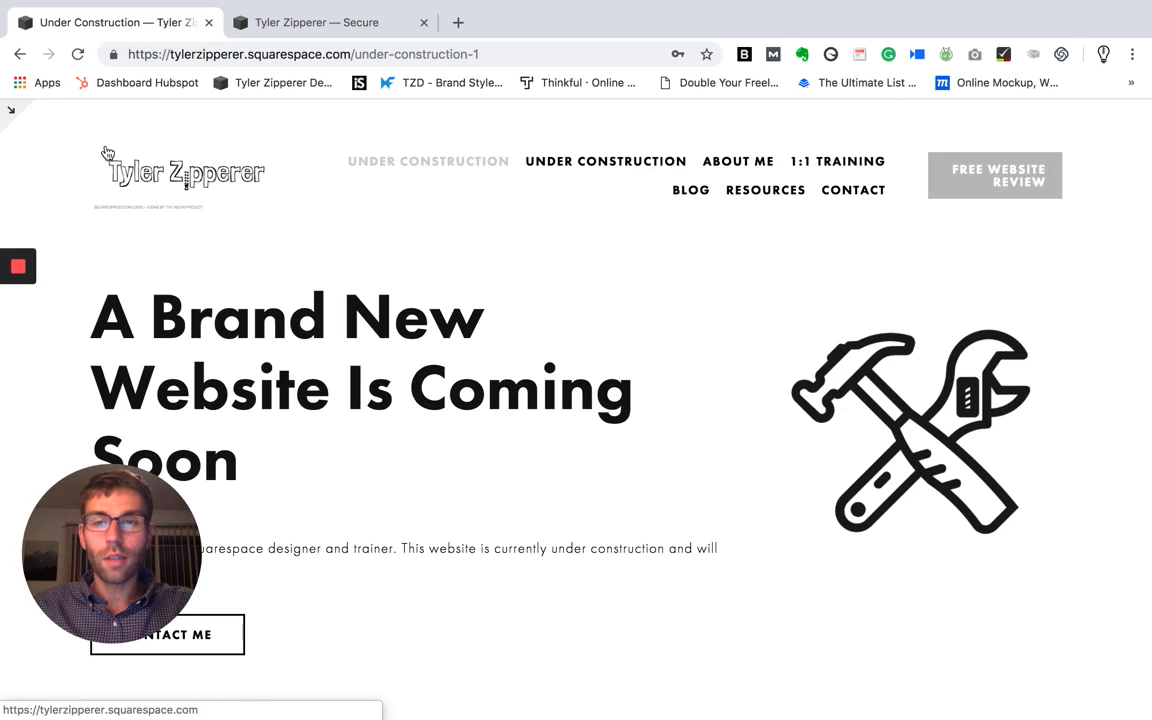
pyautogui.click(13, 115)
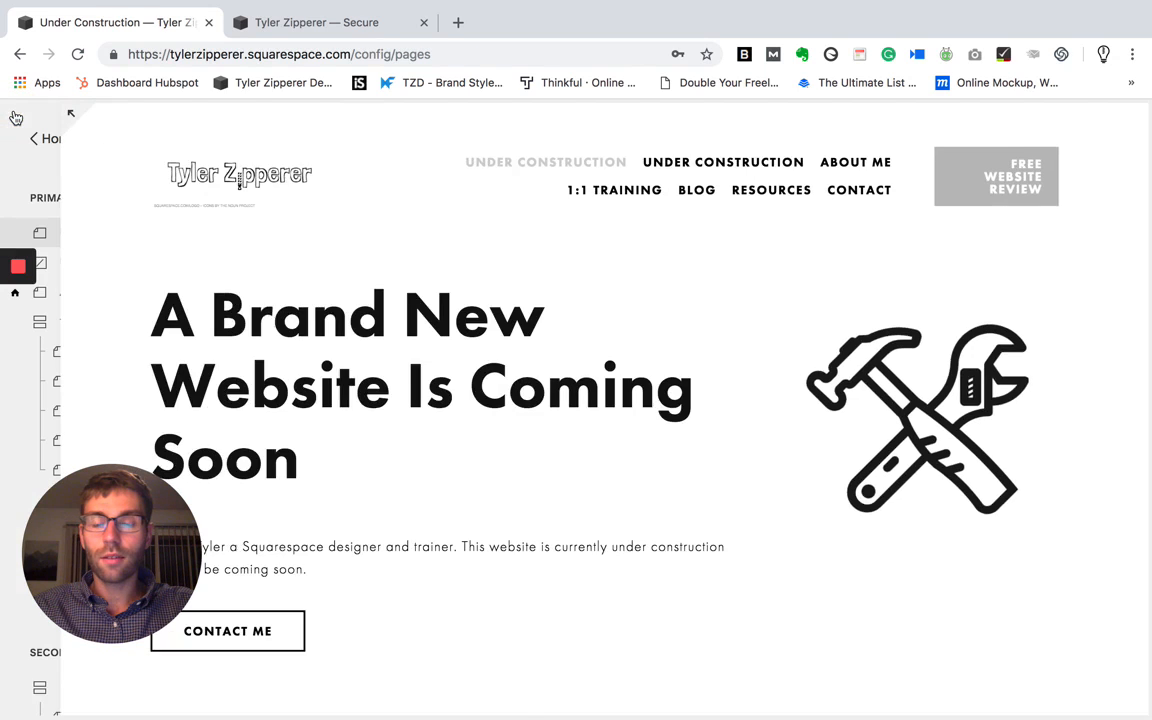
# - Disable the About Me page in its page settings and save the change
pyautogui.scroll(-1, 185, 275)
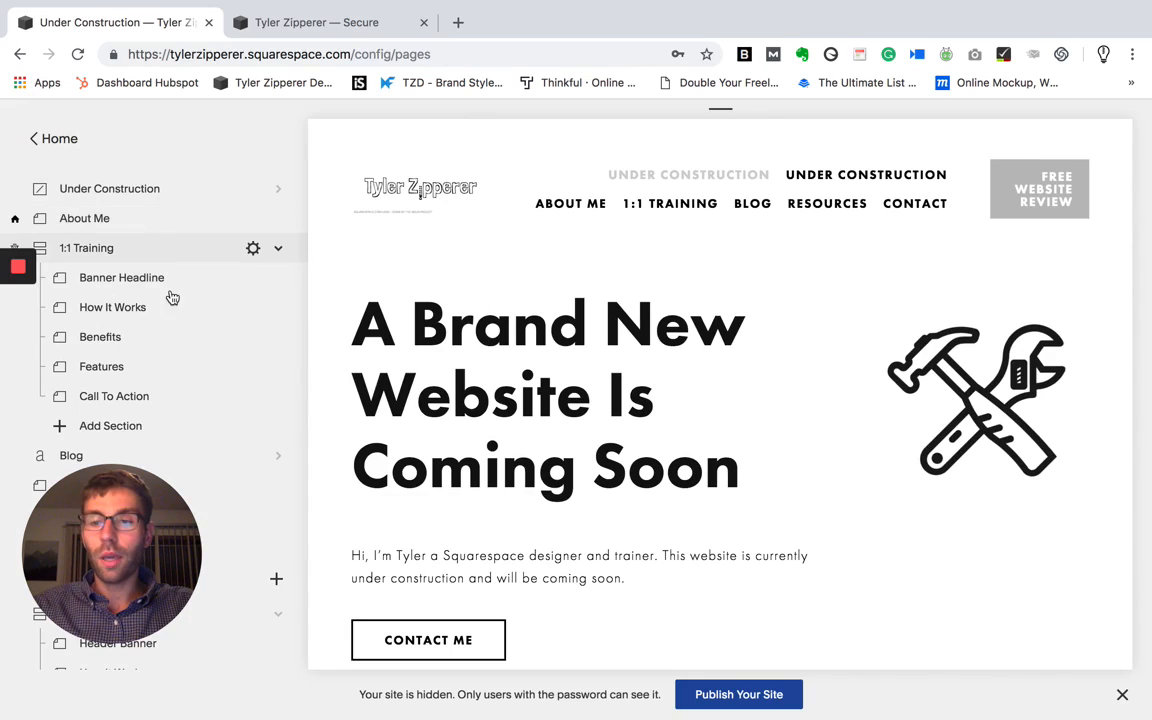
pyautogui.scroll(-10, 136, 227)
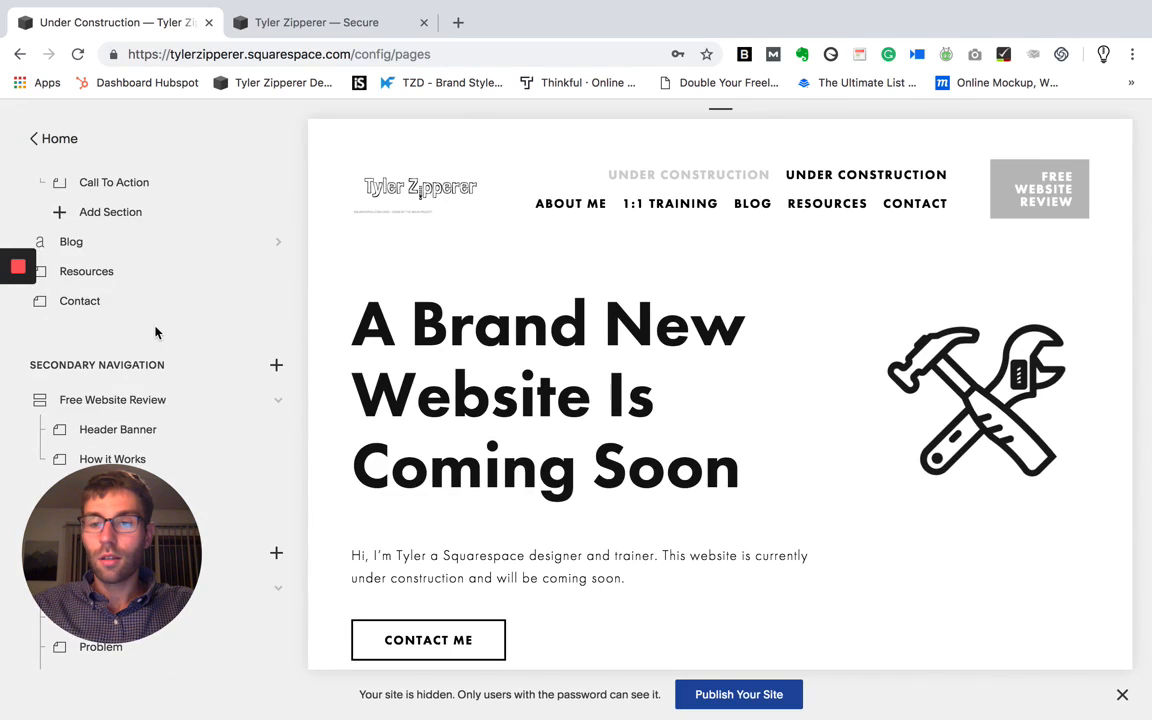
pyautogui.scroll(-3, 155, 330)
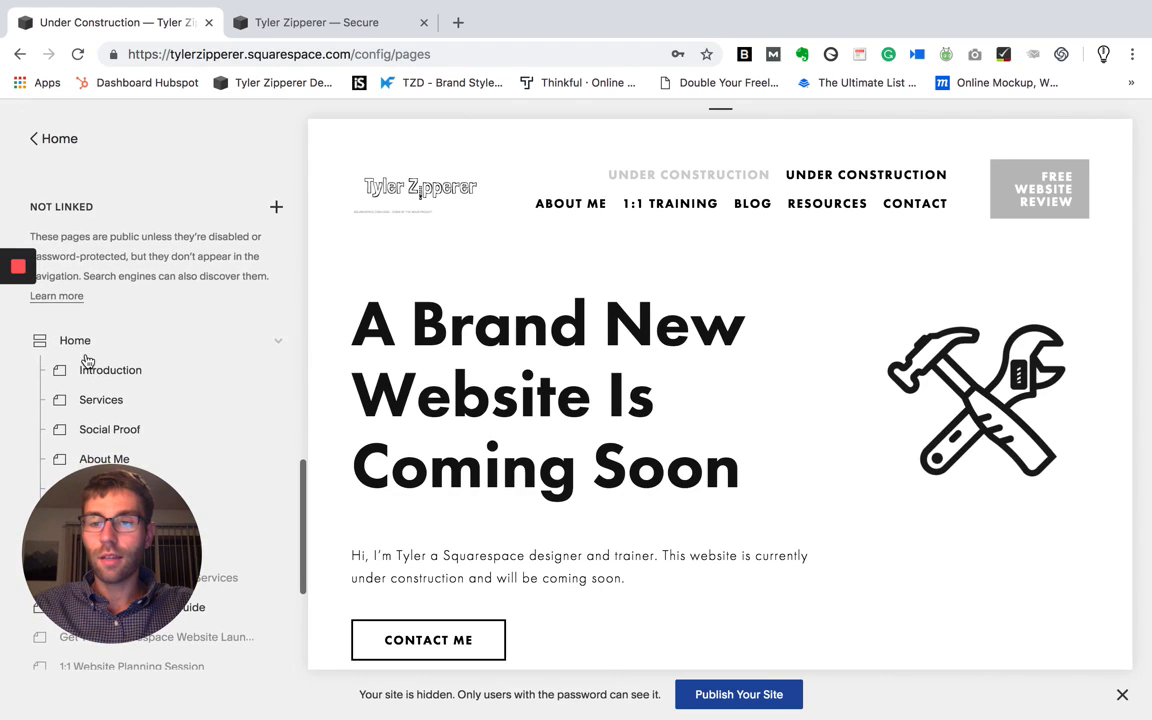
pyautogui.scroll(3, 157, 302)
pyautogui.scroll(15, 157, 302)
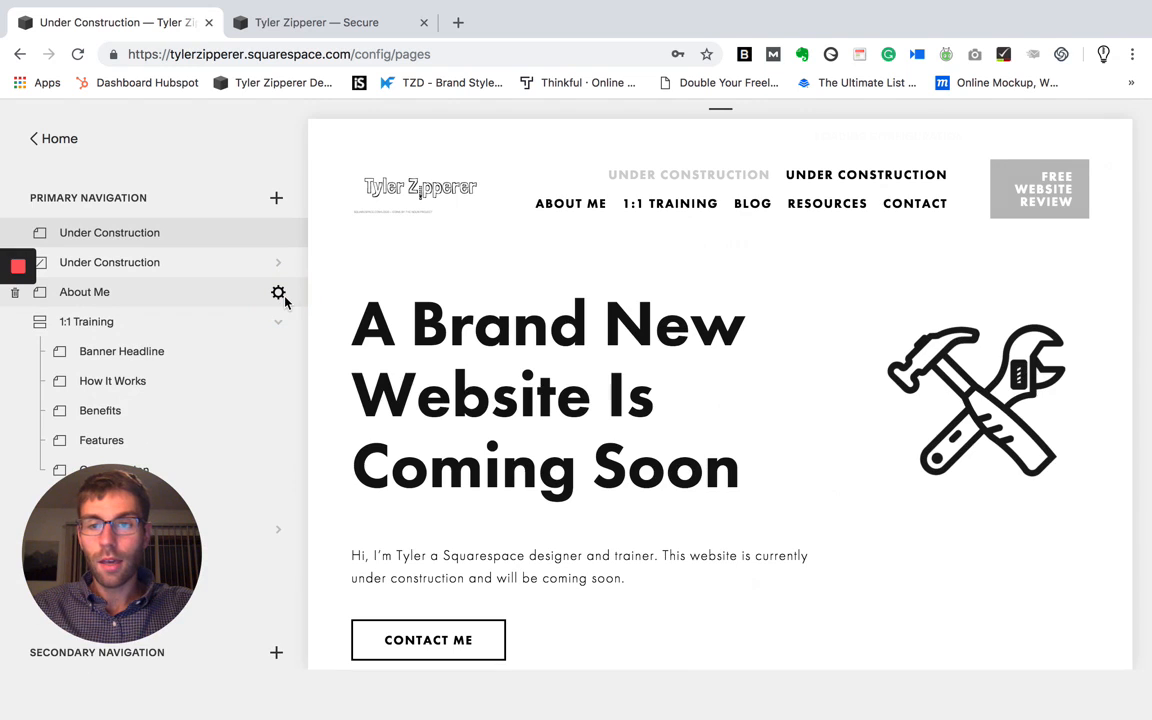
pyautogui.click(279, 294)
pyautogui.click(687, 408)
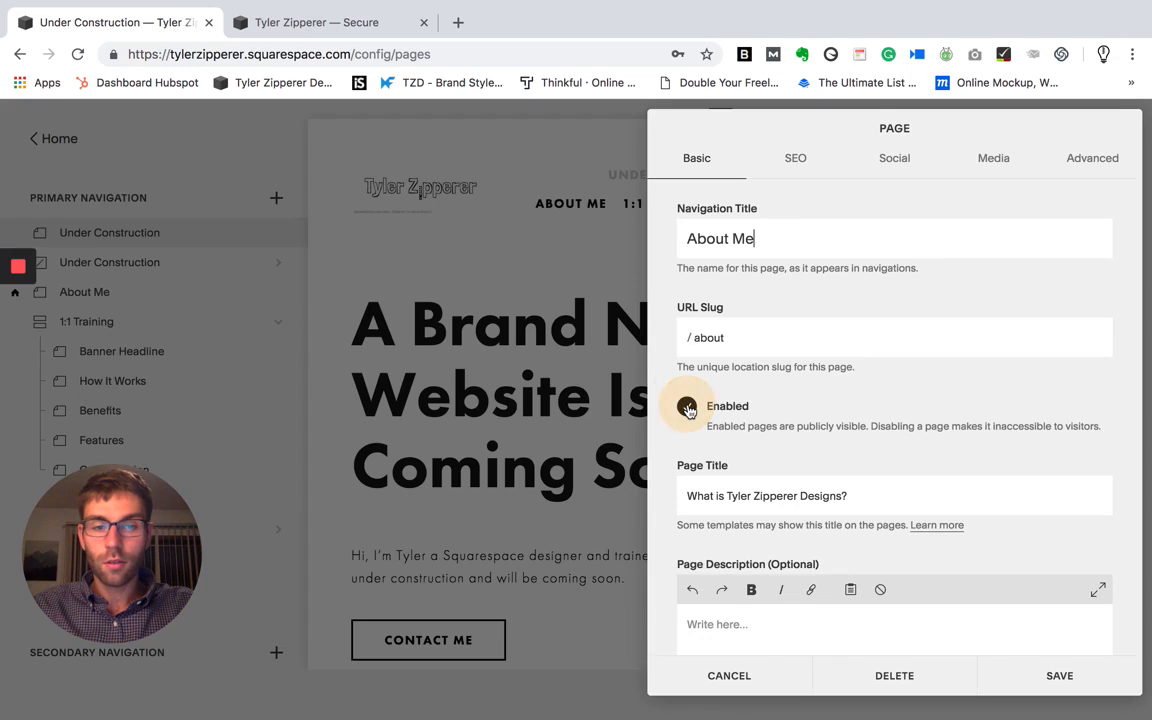
pyautogui.click(765, 447)
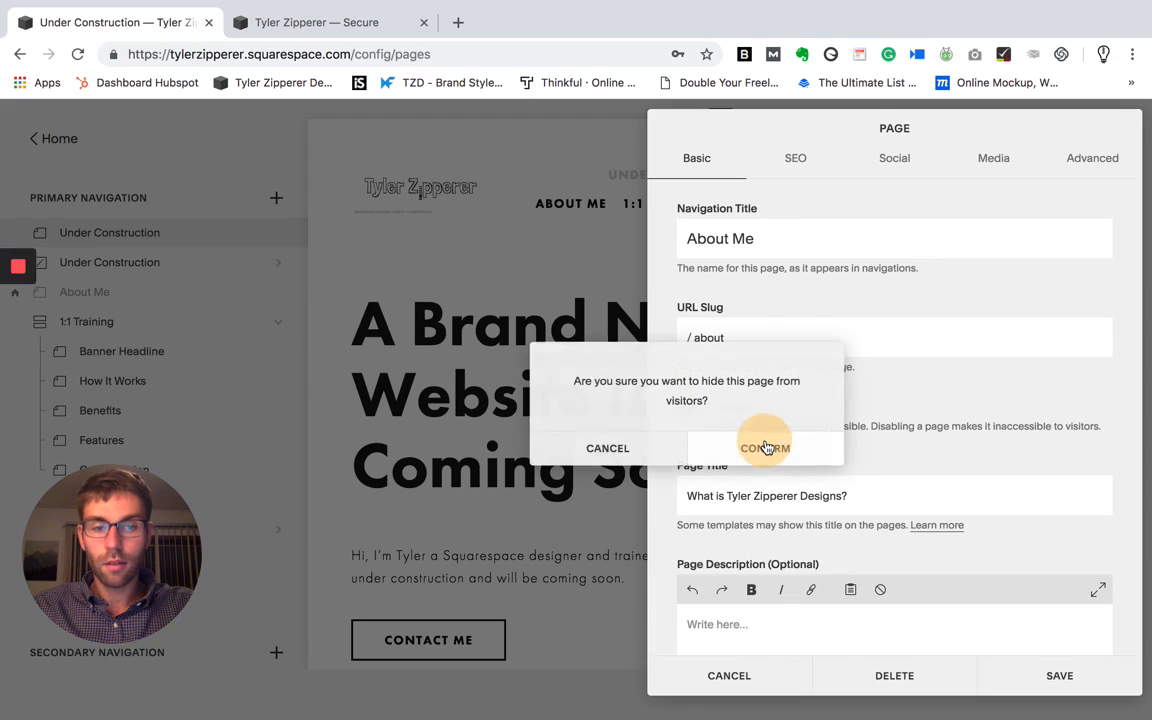
pyautogui.click(1046, 672)
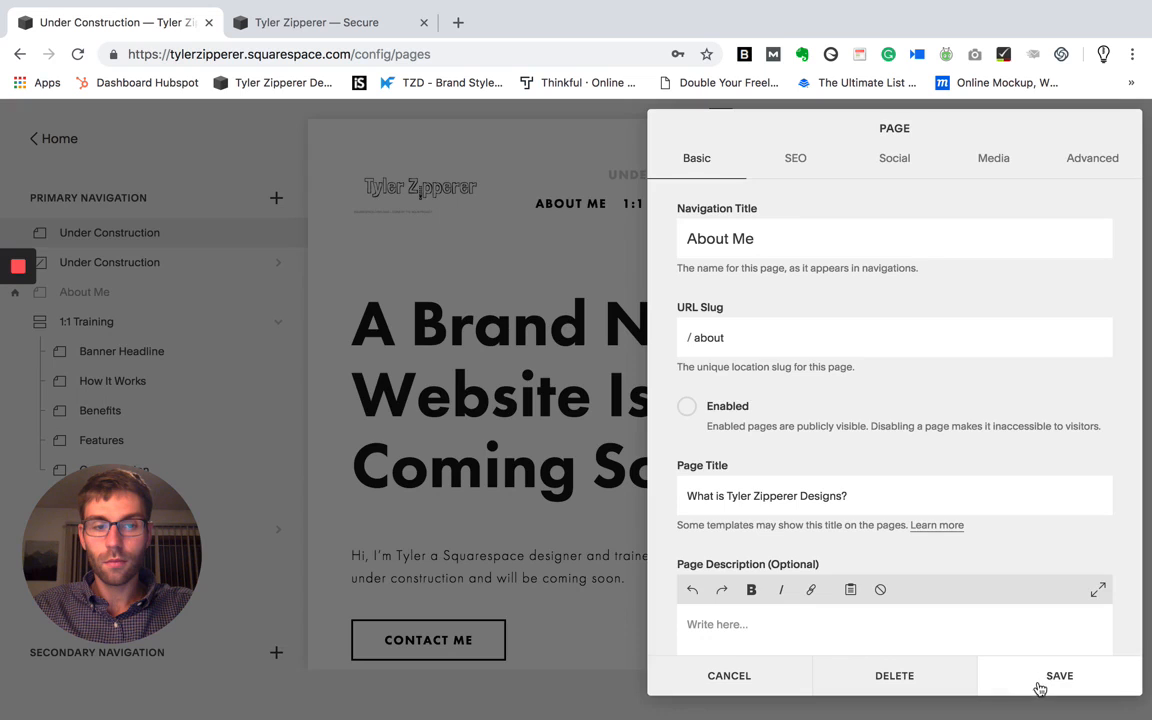
pyautogui.click(1040, 686)
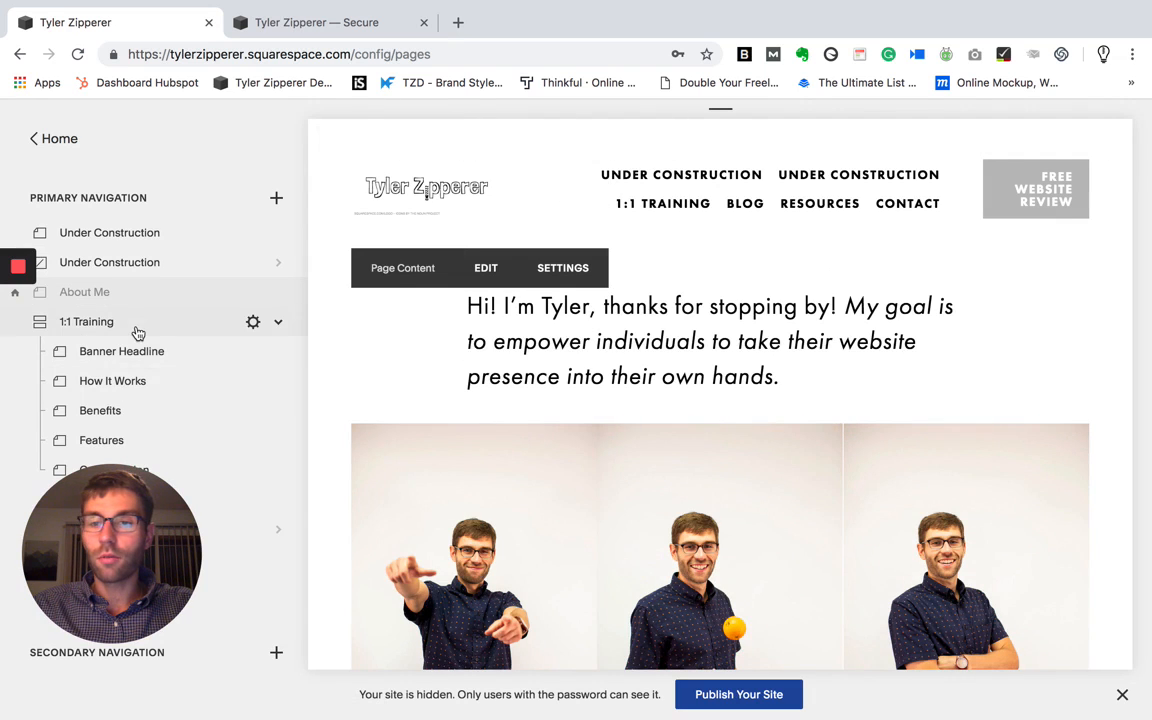
# - Set the first Under Construction page in the primary navigation as the site's homepage and save its page settings
pyautogui.scroll(-1, 136, 332)
pyautogui.scroll(-5, 198, 333)
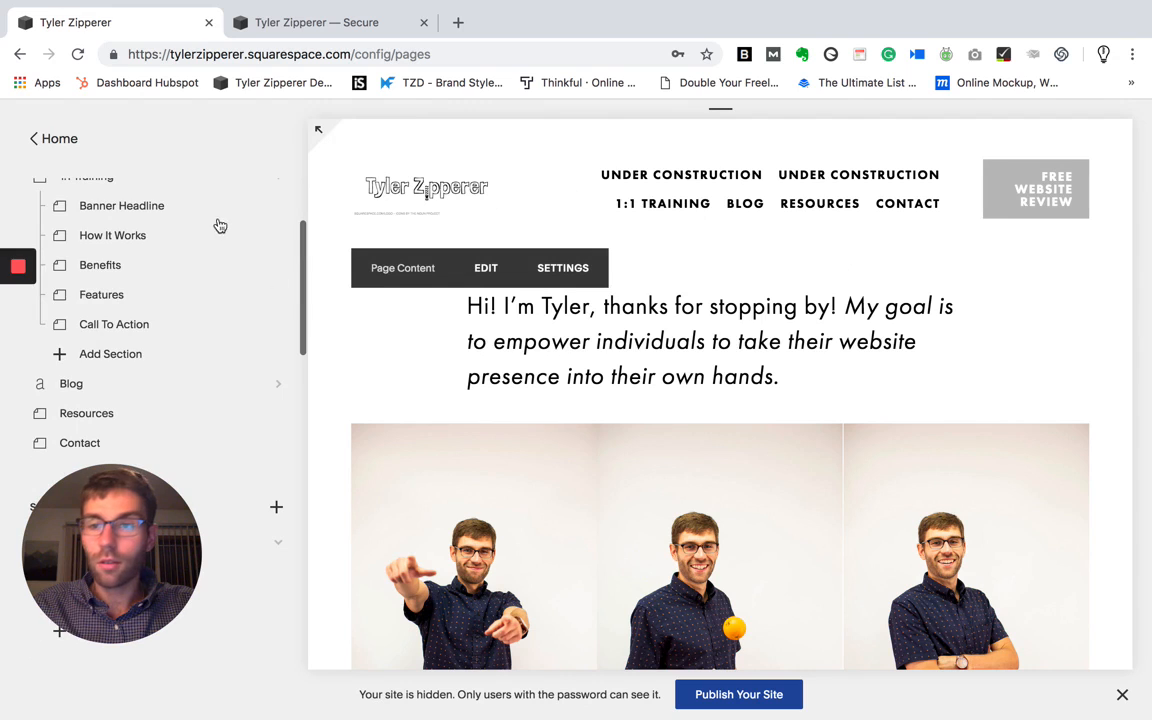
pyautogui.scroll(6, 206, 221)
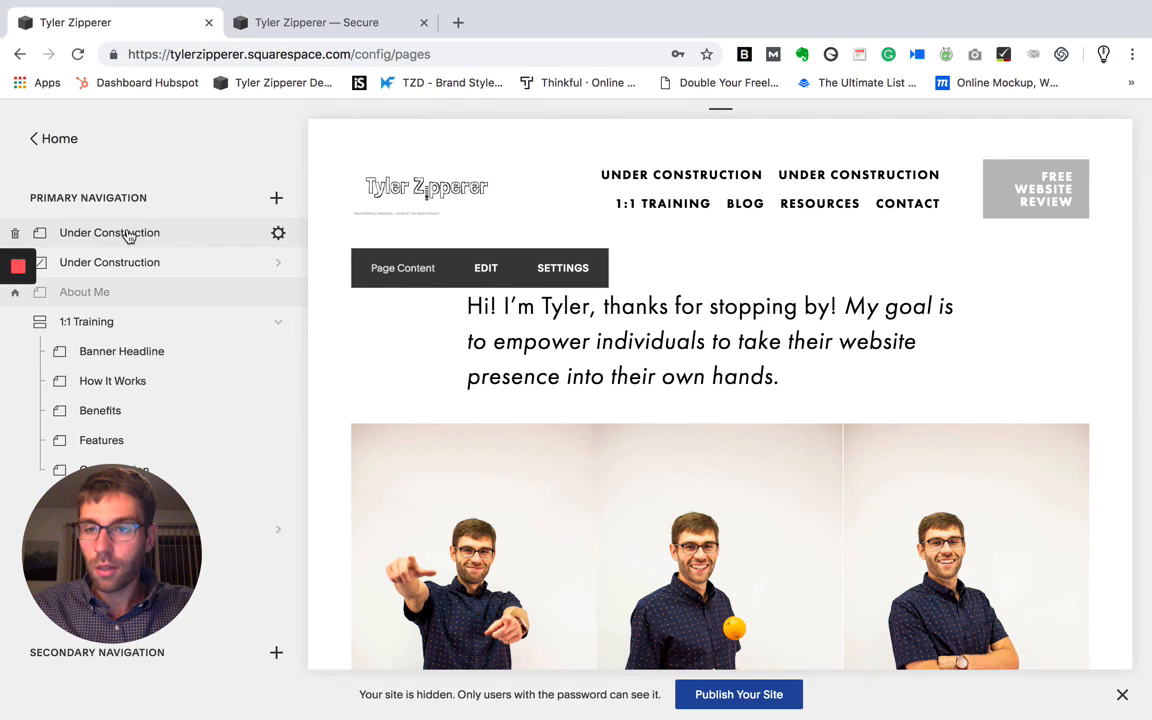
pyautogui.click(128, 233)
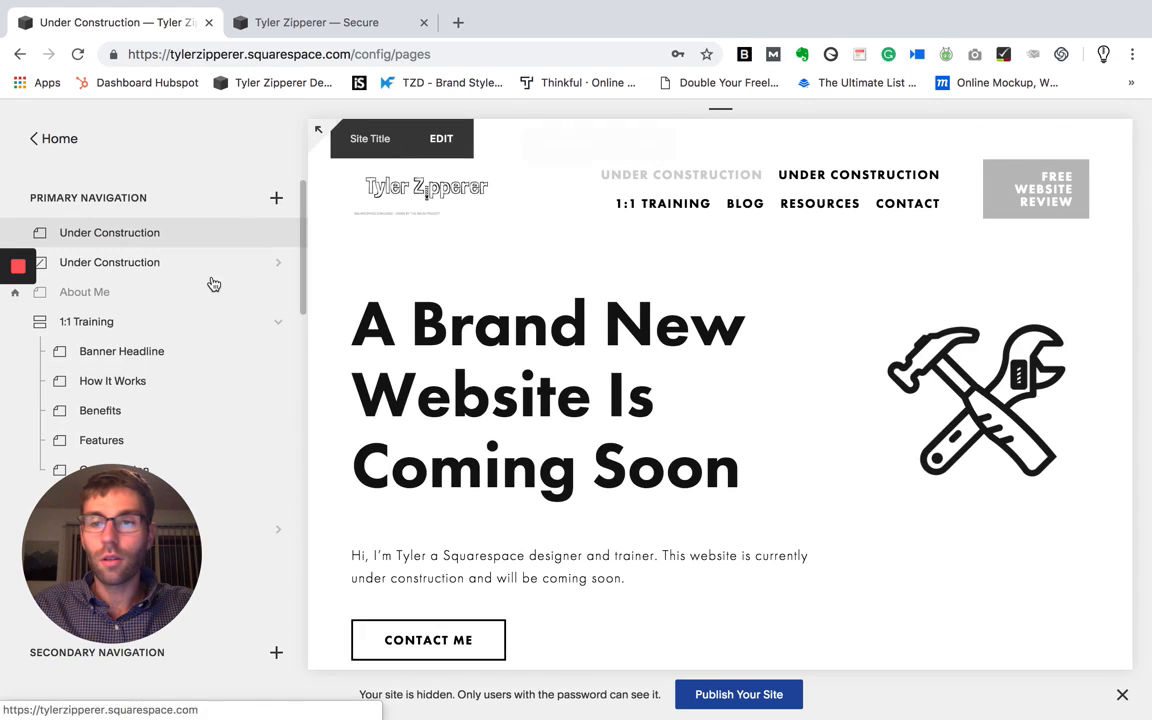
pyautogui.click(279, 235)
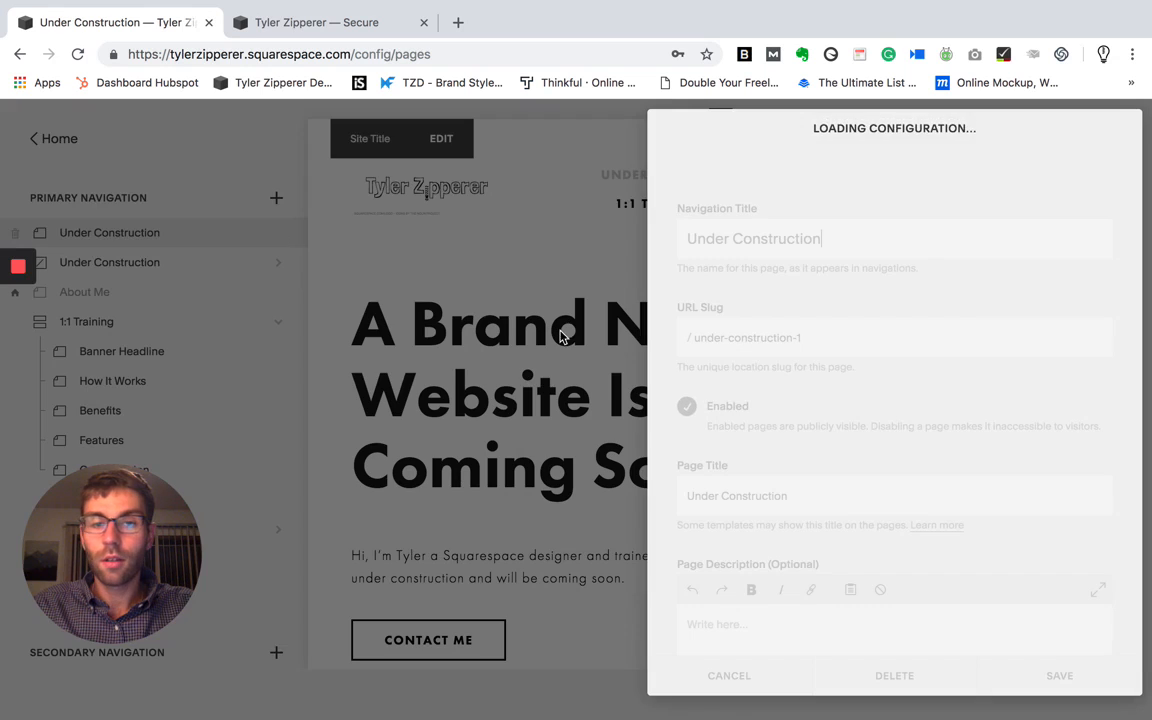
pyautogui.scroll(-5, 780, 500)
pyautogui.click(845, 568)
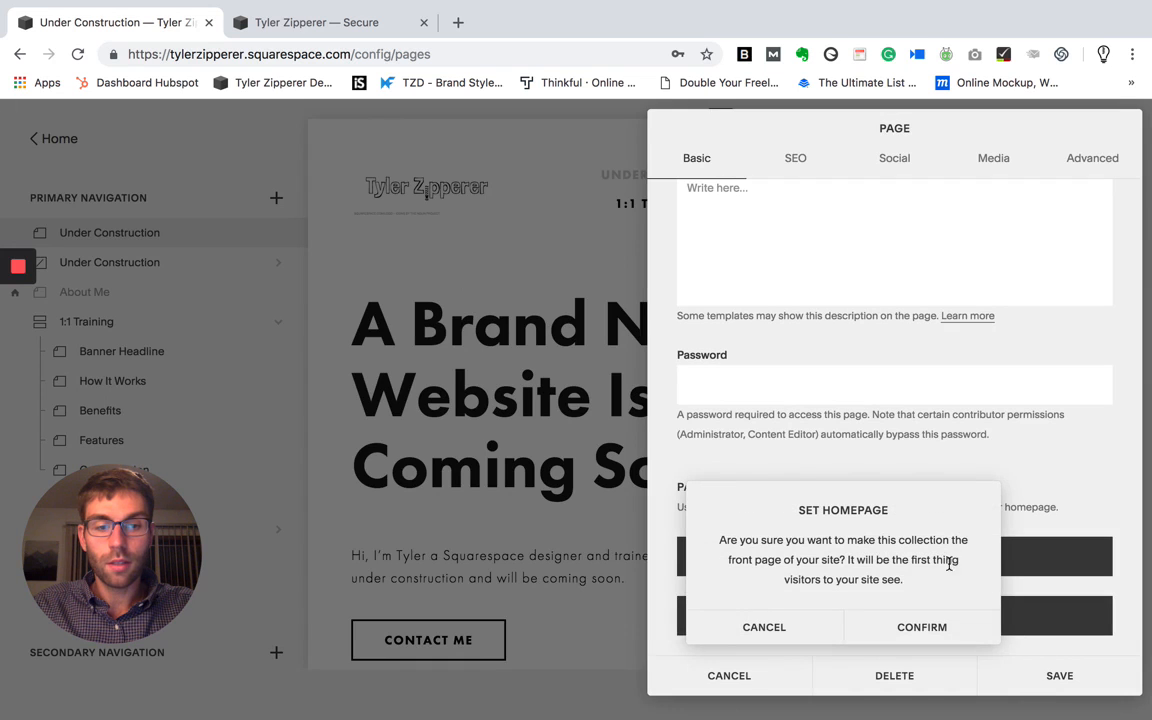
pyautogui.click(941, 622)
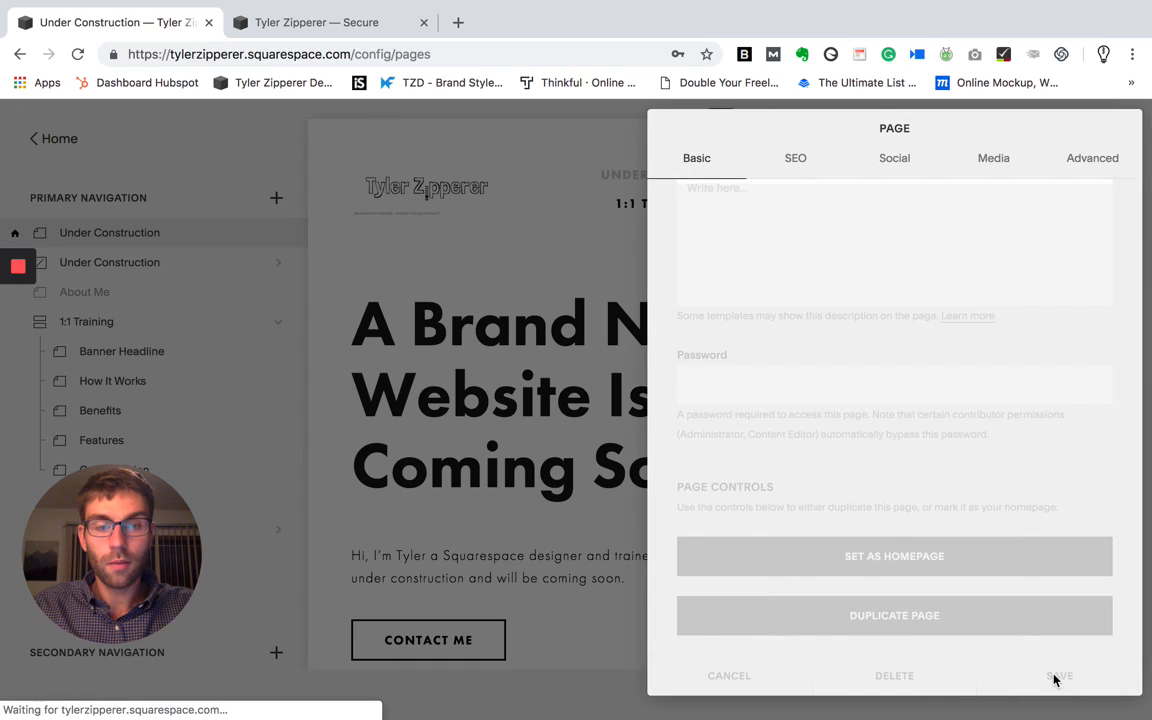
pyautogui.click(1072, 678)
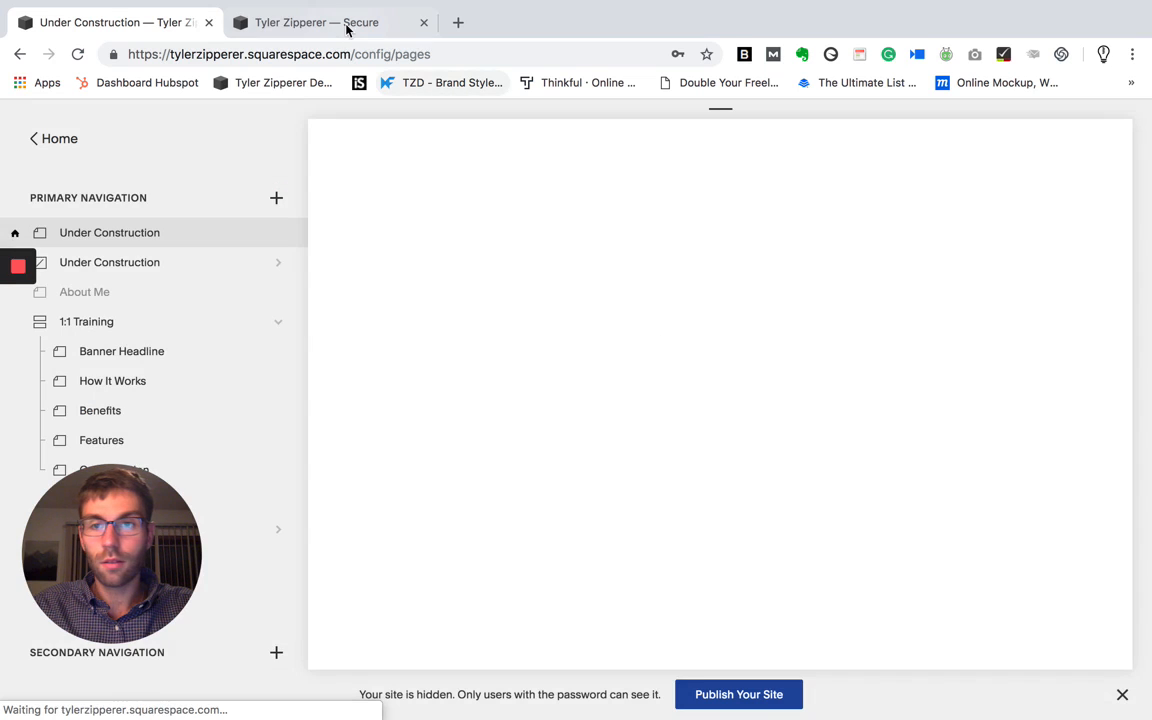
# - Reload the live site to check the homepage visitors get, and open the Site Visibility setting in the site editor
pyautogui.click(347, 29)
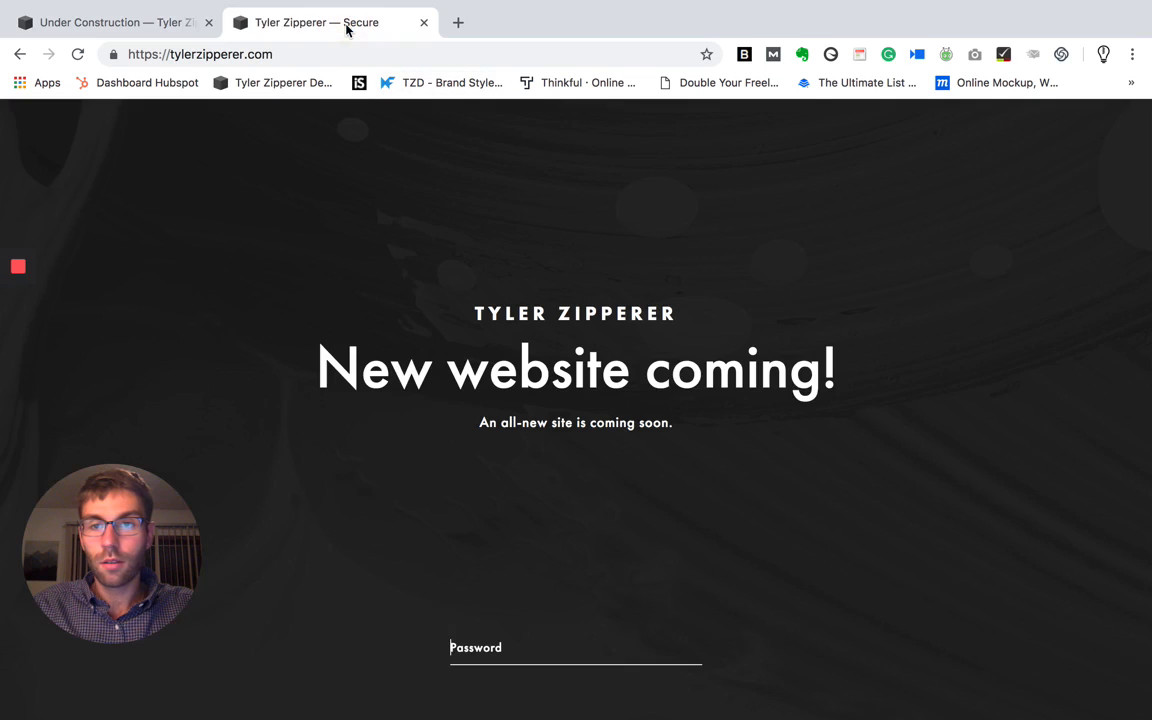
pyautogui.click(77, 54)
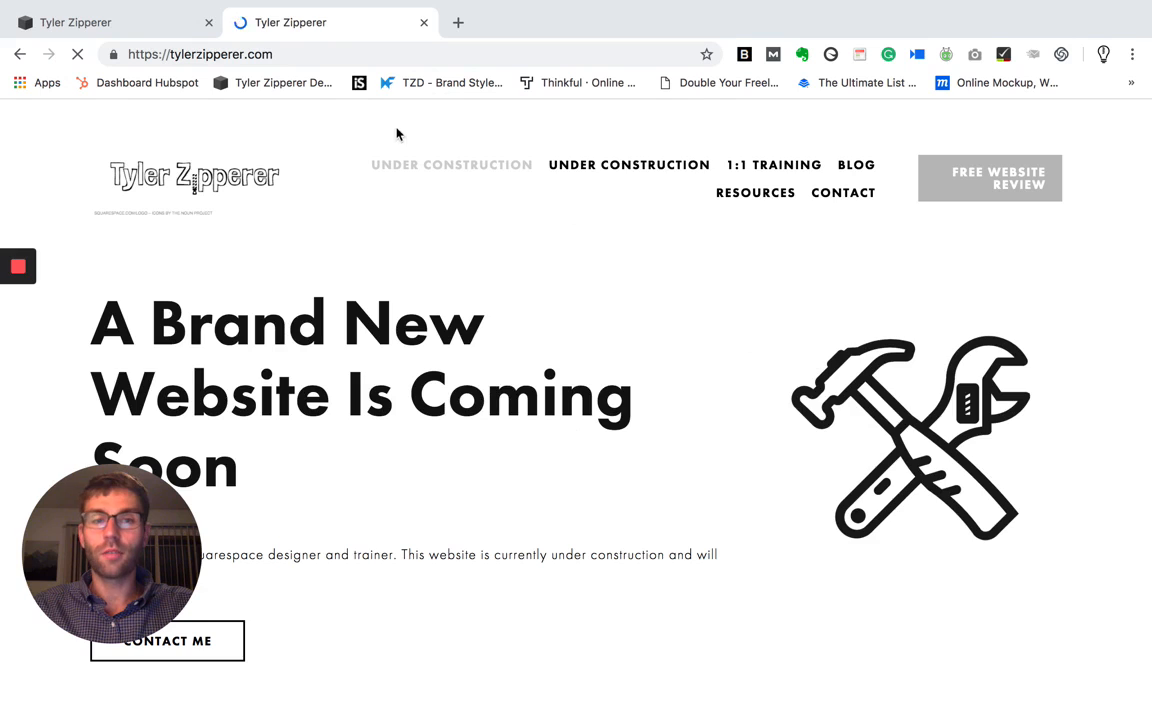
pyautogui.click(80, 22)
pyautogui.click(82, 141)
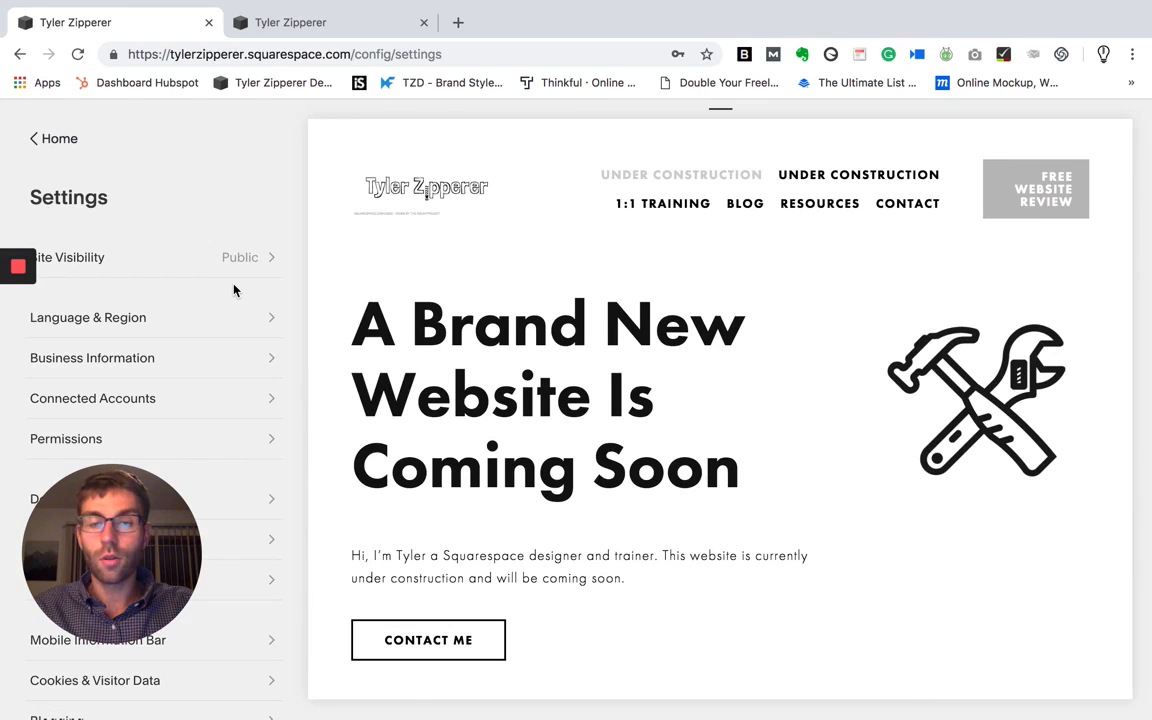
pyautogui.click(245, 258)
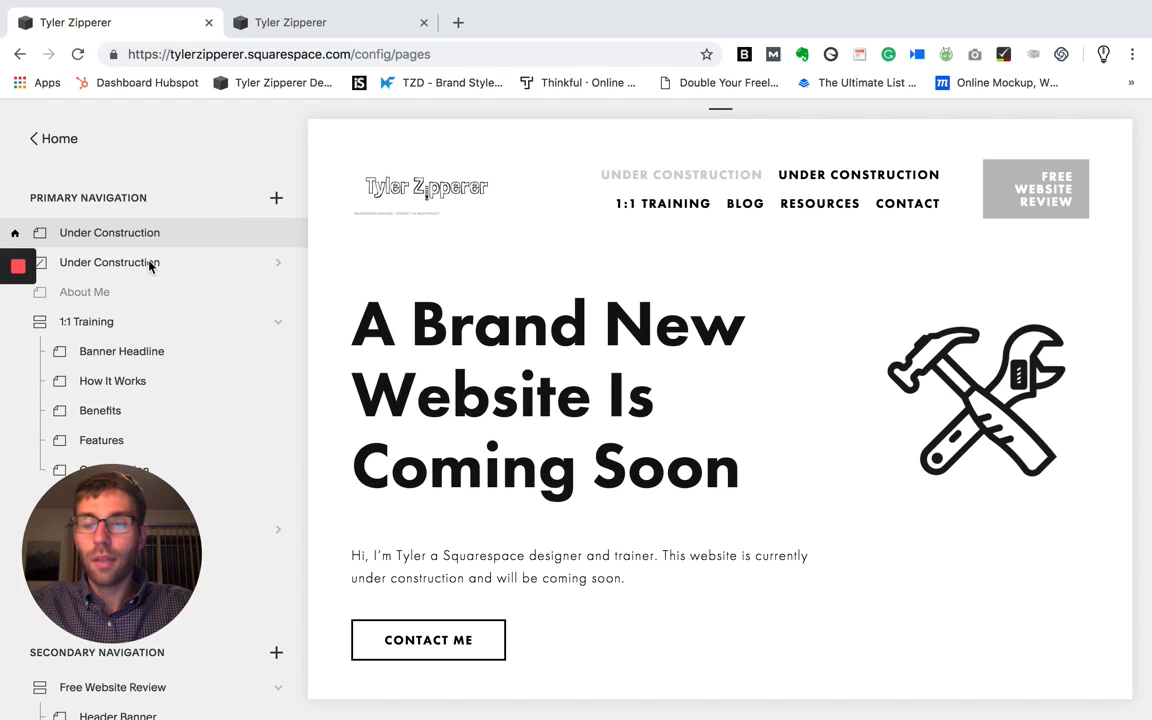
# - View the page types available for the primary navigation, and open the Under Construction cover page to review its customization options
pyautogui.click(277, 197)
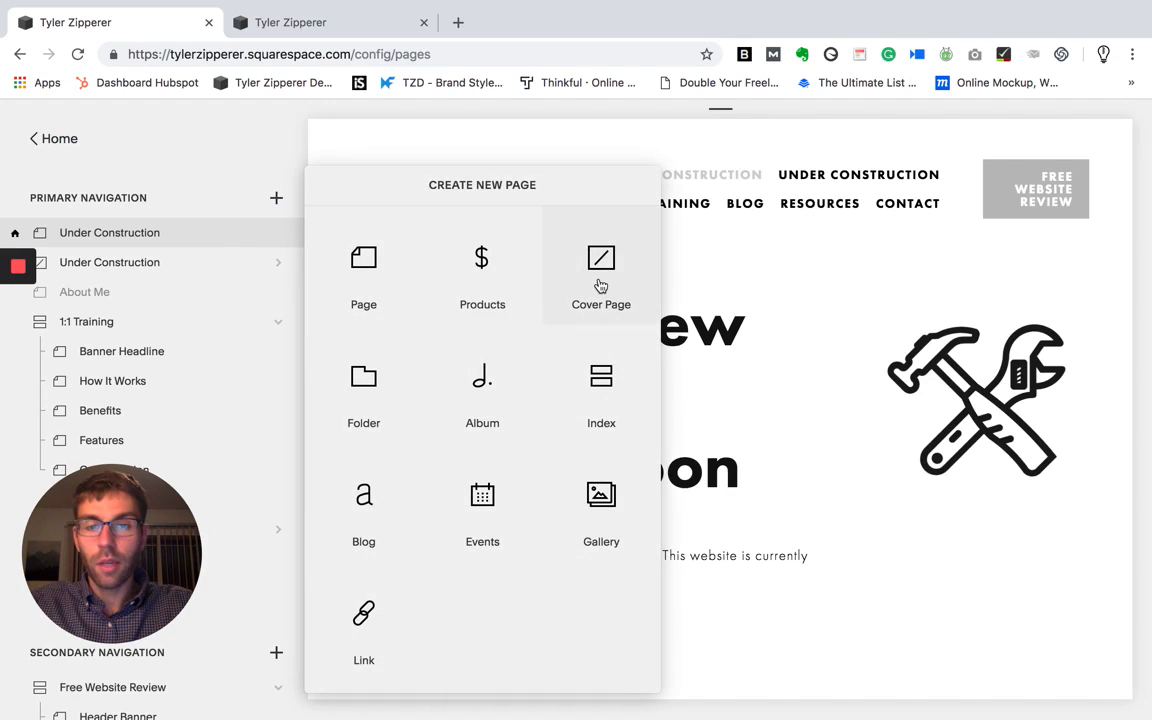
pyautogui.click(127, 259)
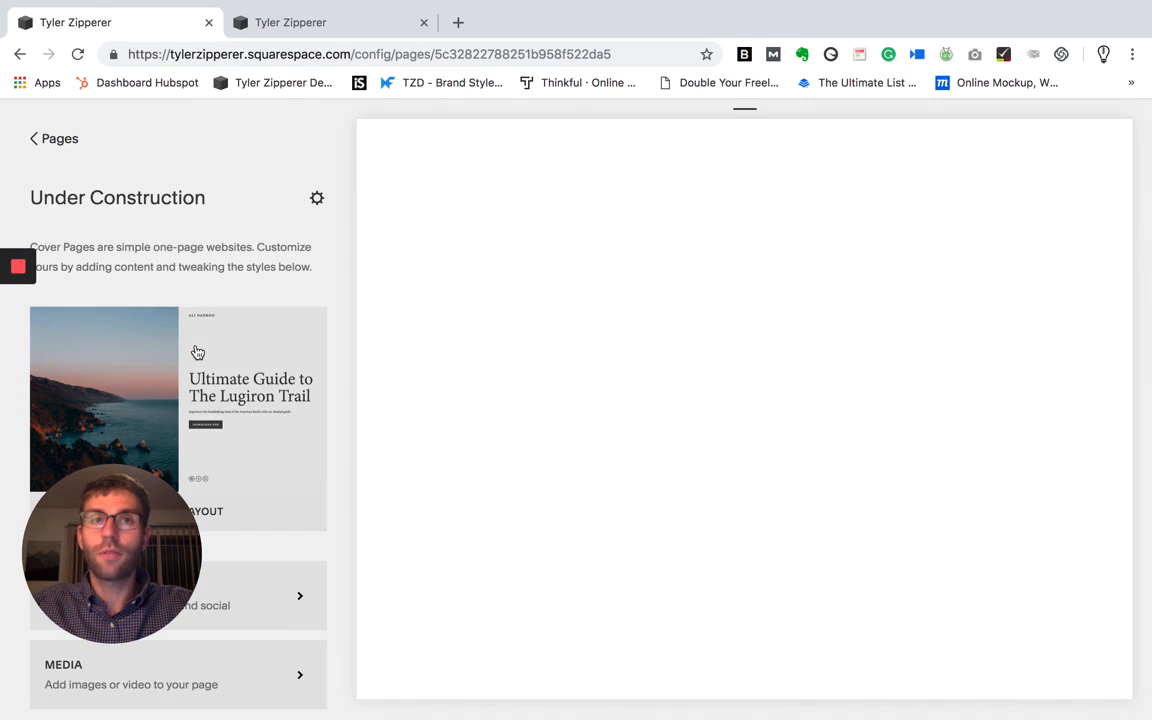
pyautogui.scroll(-2, 197, 352)
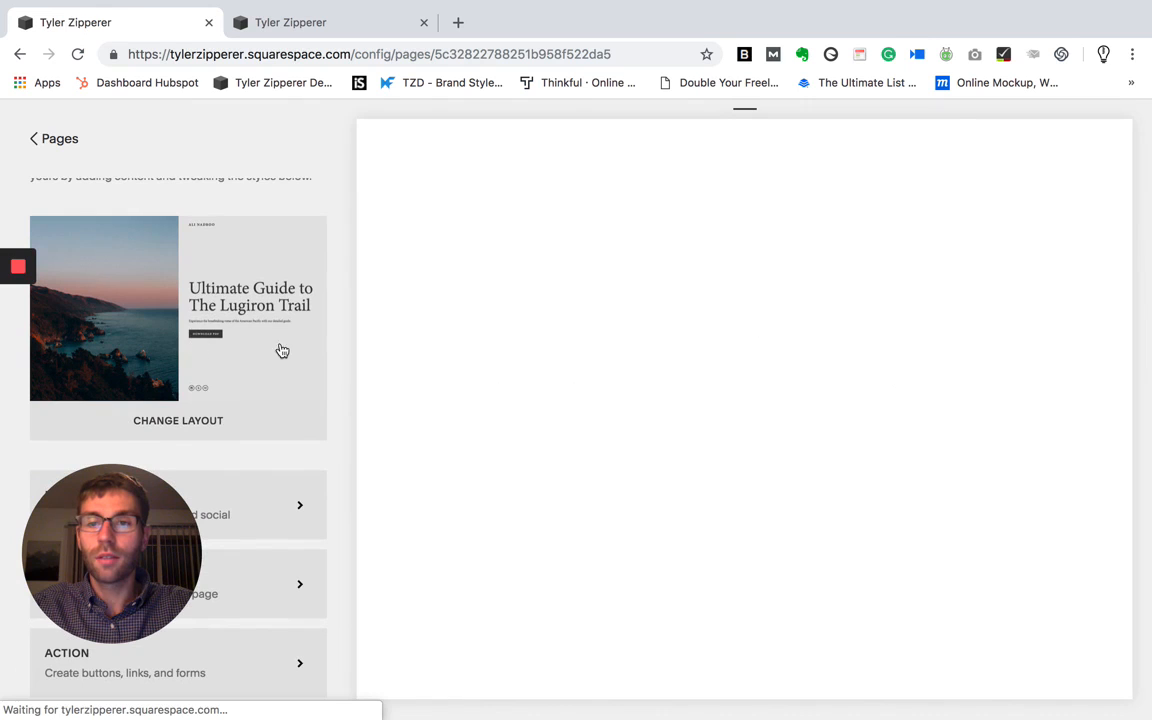
pyautogui.scroll(-1, 246, 327)
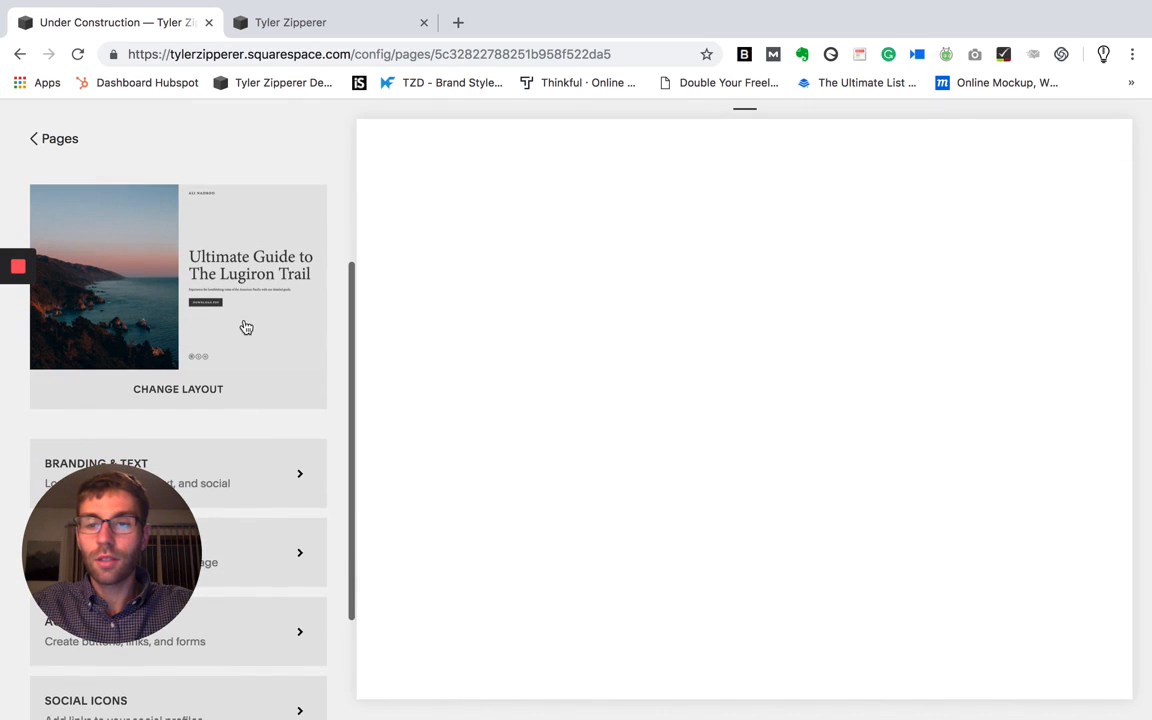
pyautogui.scroll(-1, 246, 327)
pyautogui.scroll(-3, 246, 327)
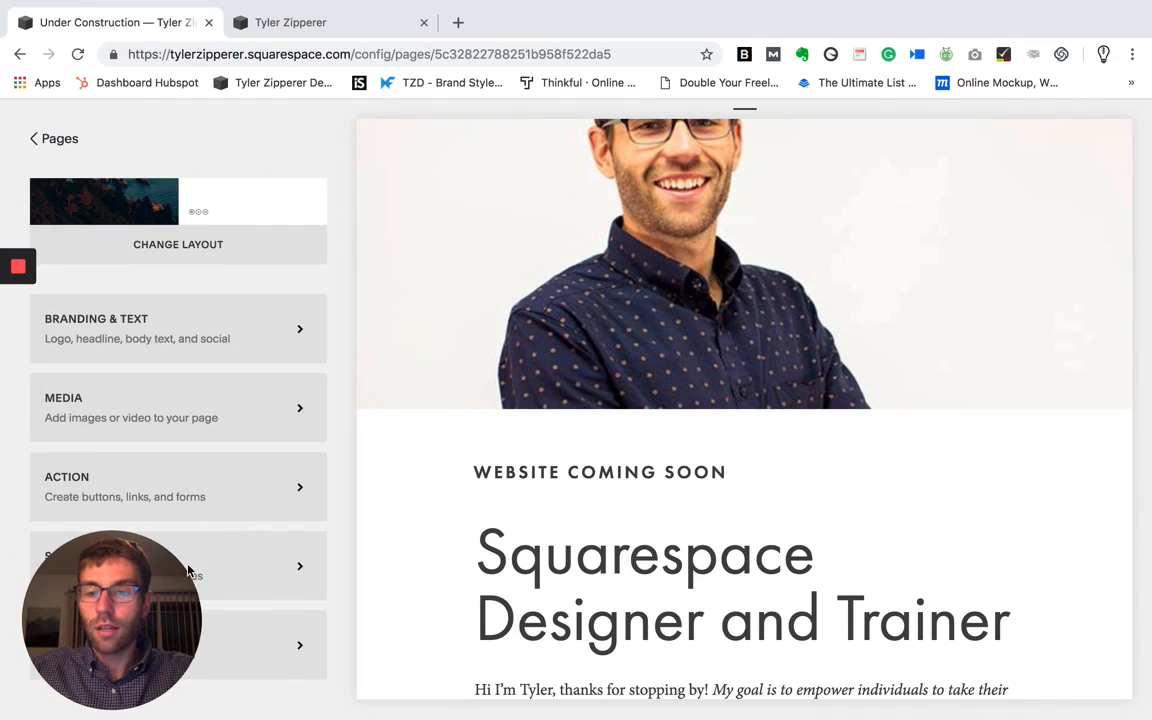
pyautogui.moveTo(168, 590)
pyautogui.mouseDown()
pyautogui.moveTo(494, 597)
pyautogui.moveTo(489, 583)
pyautogui.moveTo(208, 602)
pyautogui.moveTo(166, 566)
pyautogui.mouseUp()
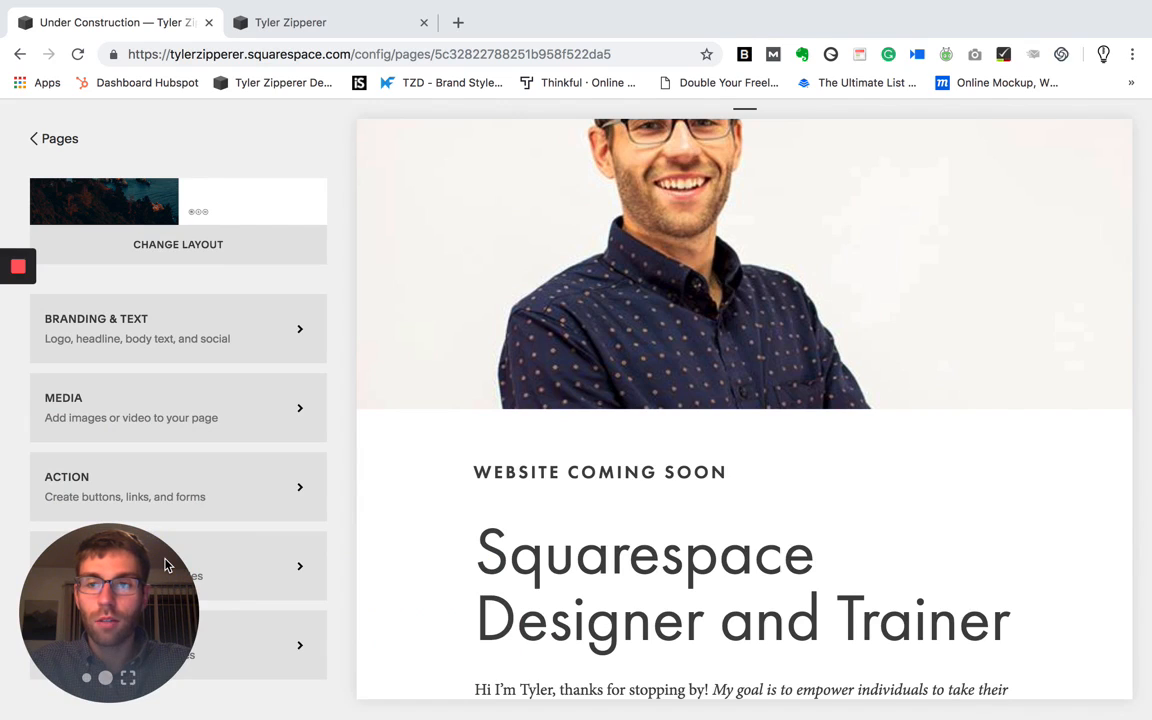
pyautogui.moveTo(160, 575)
pyautogui.mouseDown()
pyautogui.moveTo(476, 578)
pyautogui.moveTo(172, 562)
pyautogui.mouseUp()
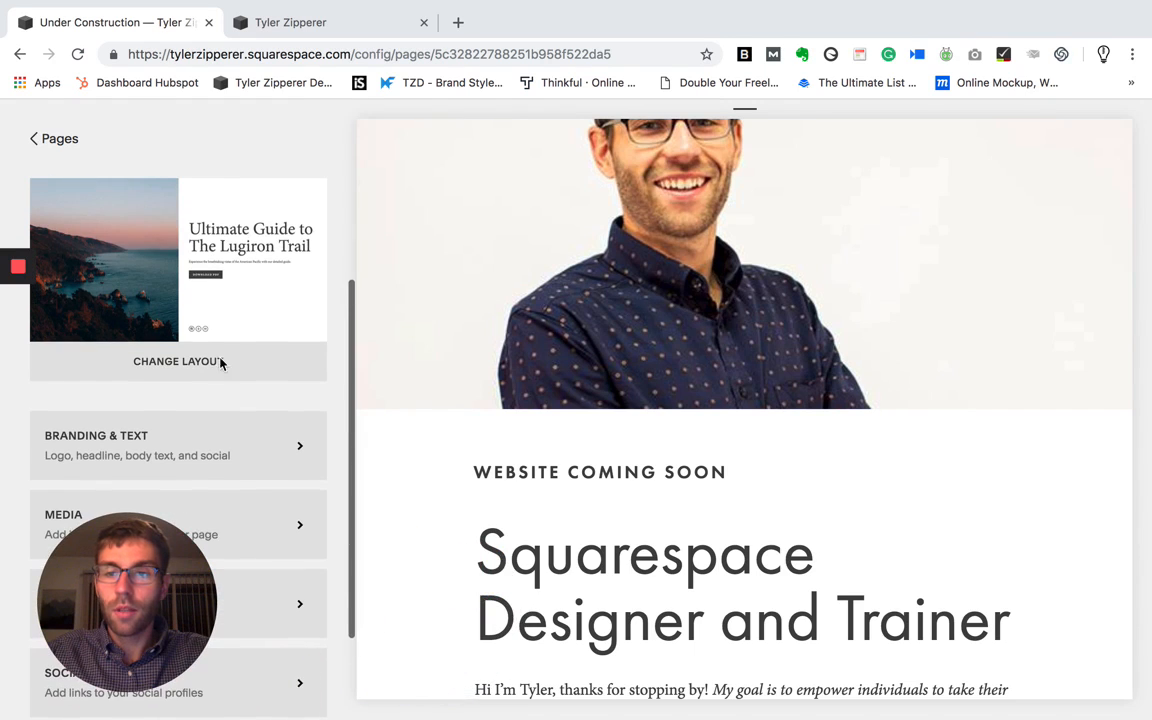
# - Browse the available cover page layouts and return to the Under Construction cover page options without choosing another one
pyautogui.click(213, 383)
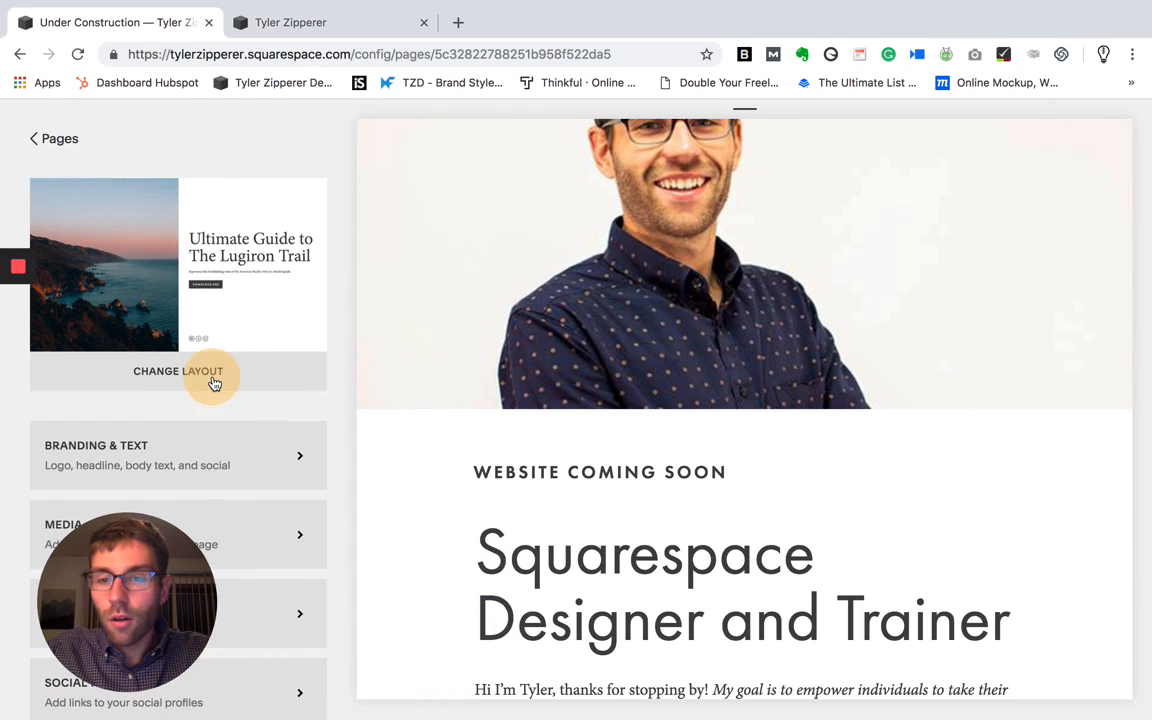
pyautogui.click(205, 380)
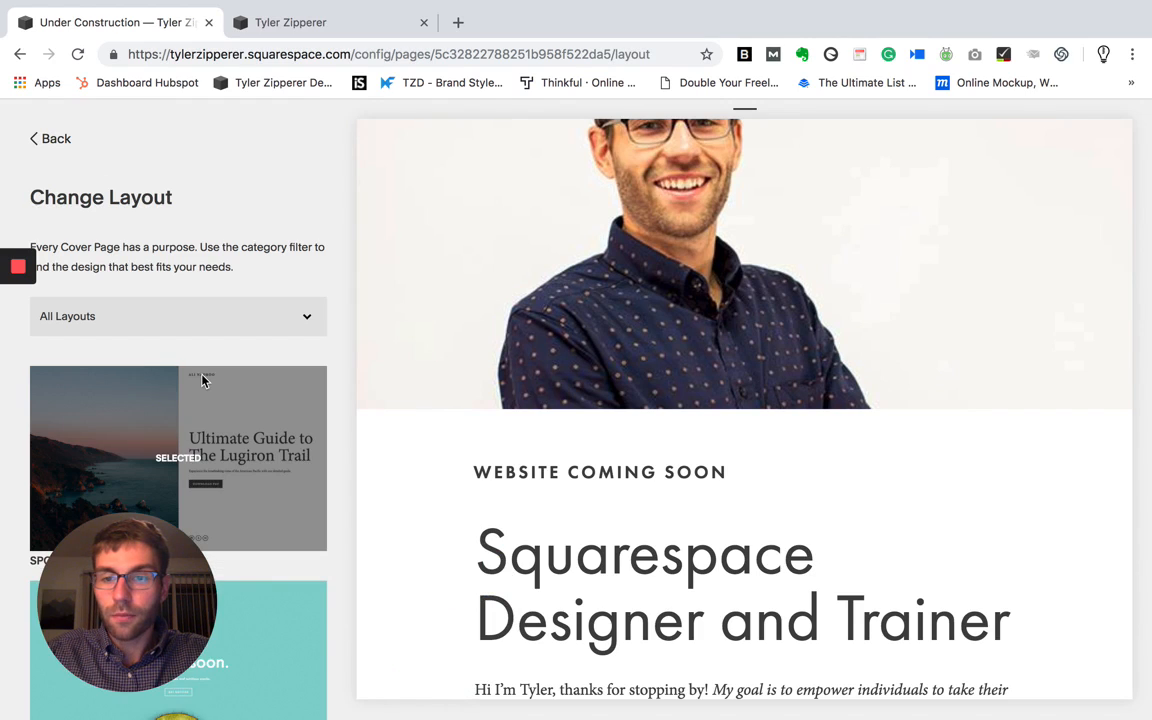
pyautogui.scroll(-7, 235, 455)
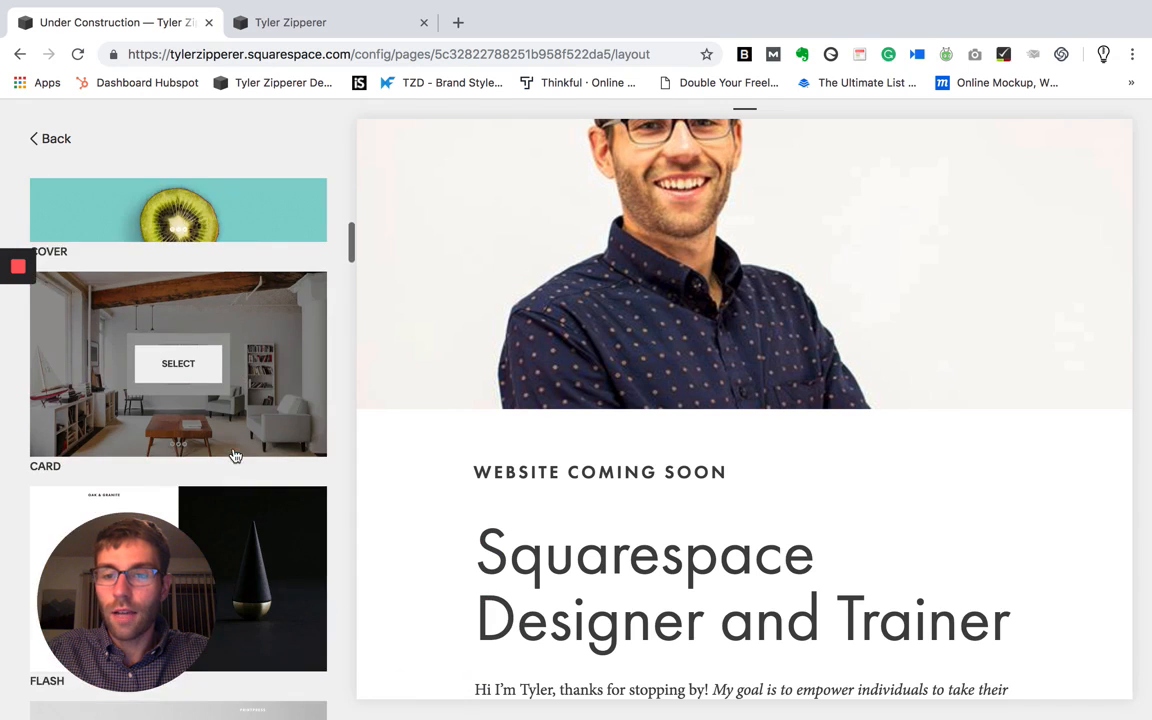
pyautogui.scroll(-9, 235, 455)
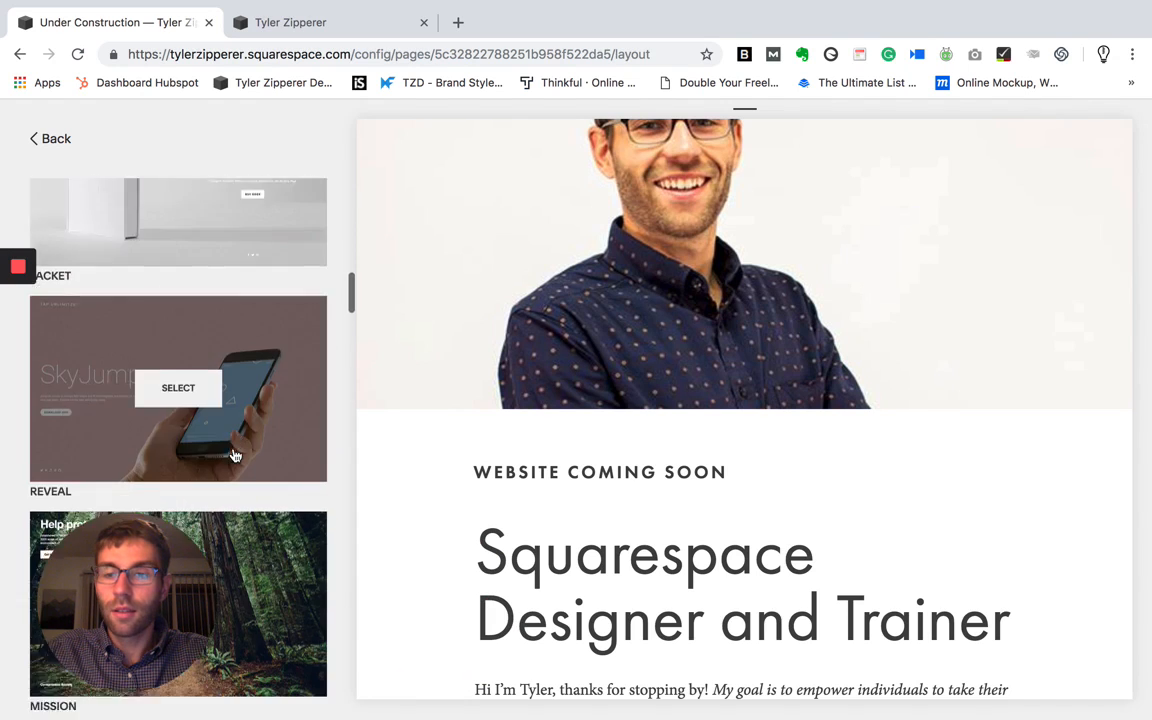
pyautogui.scroll(-2, 235, 455)
pyautogui.scroll(-3, 234, 456)
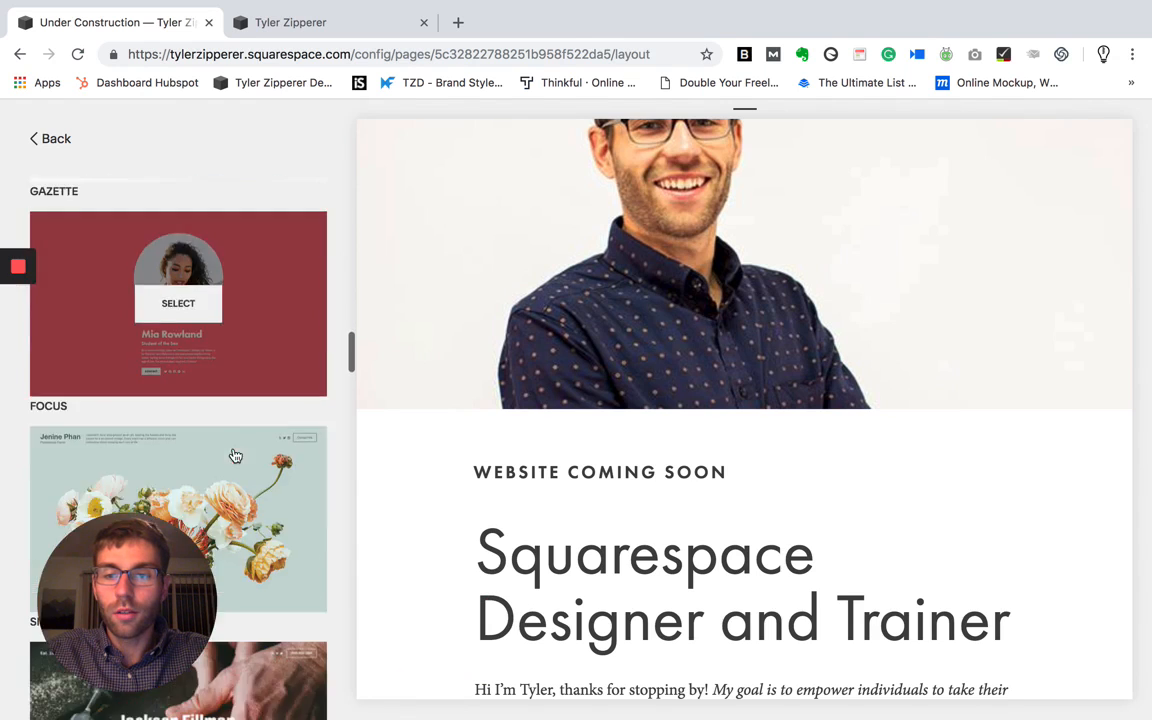
pyautogui.scroll(15, 234, 456)
pyautogui.click(47, 138)
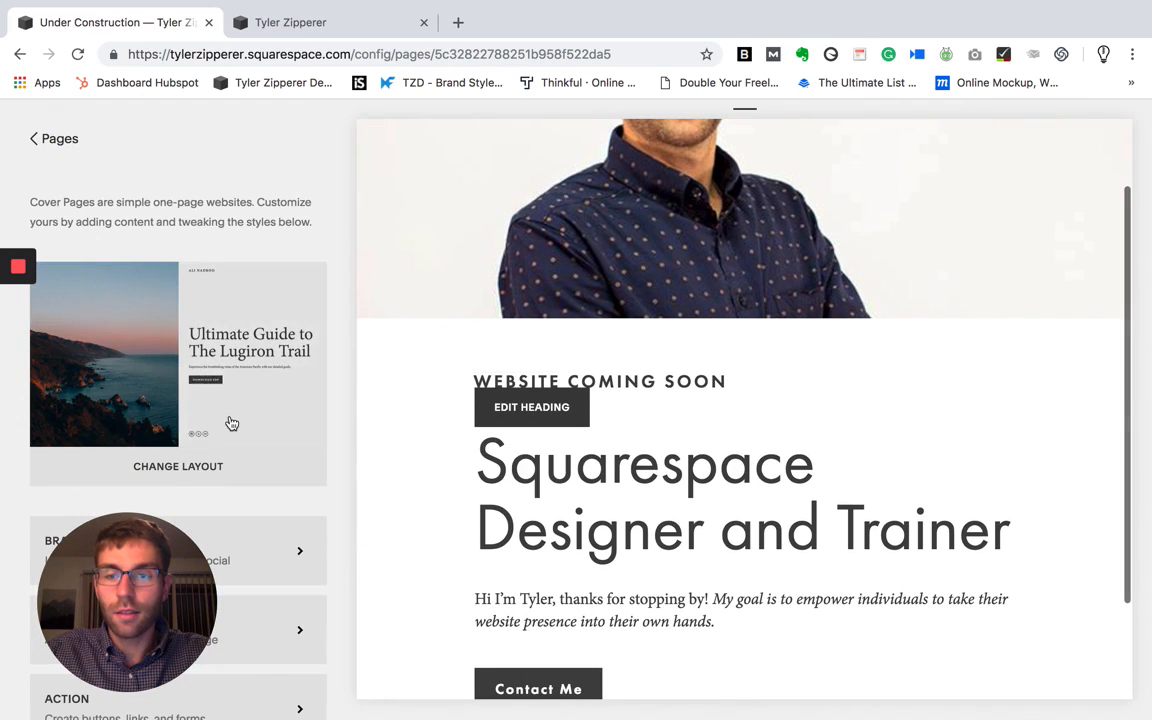
# - Review the cover page's Branding & Text settings, including branding, headline and body, and return to the cover page options
pyautogui.scroll(-4, 228, 422)
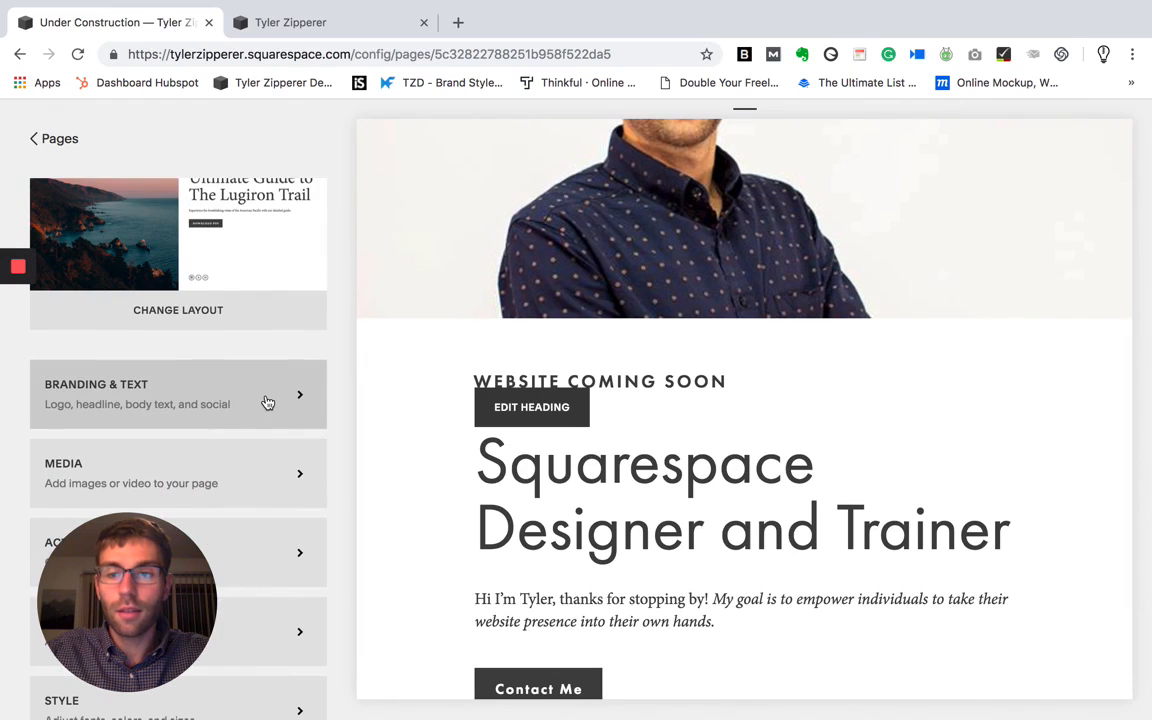
pyautogui.click(267, 402)
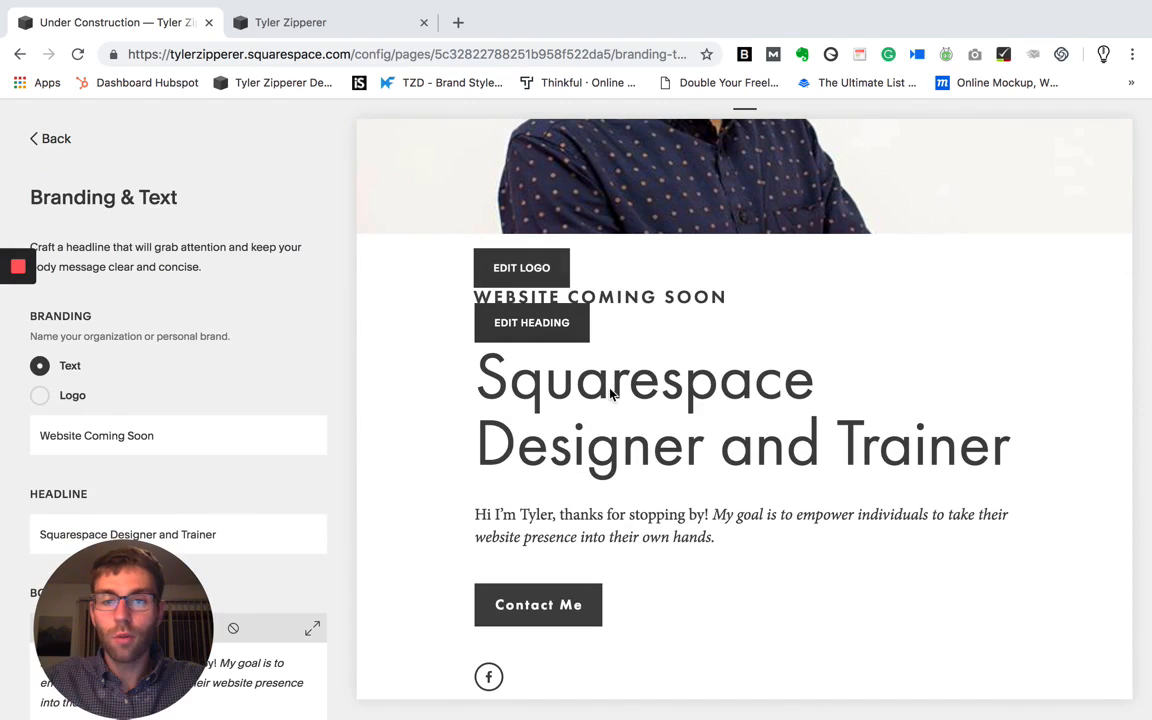
pyautogui.scroll(-2, 250, 510)
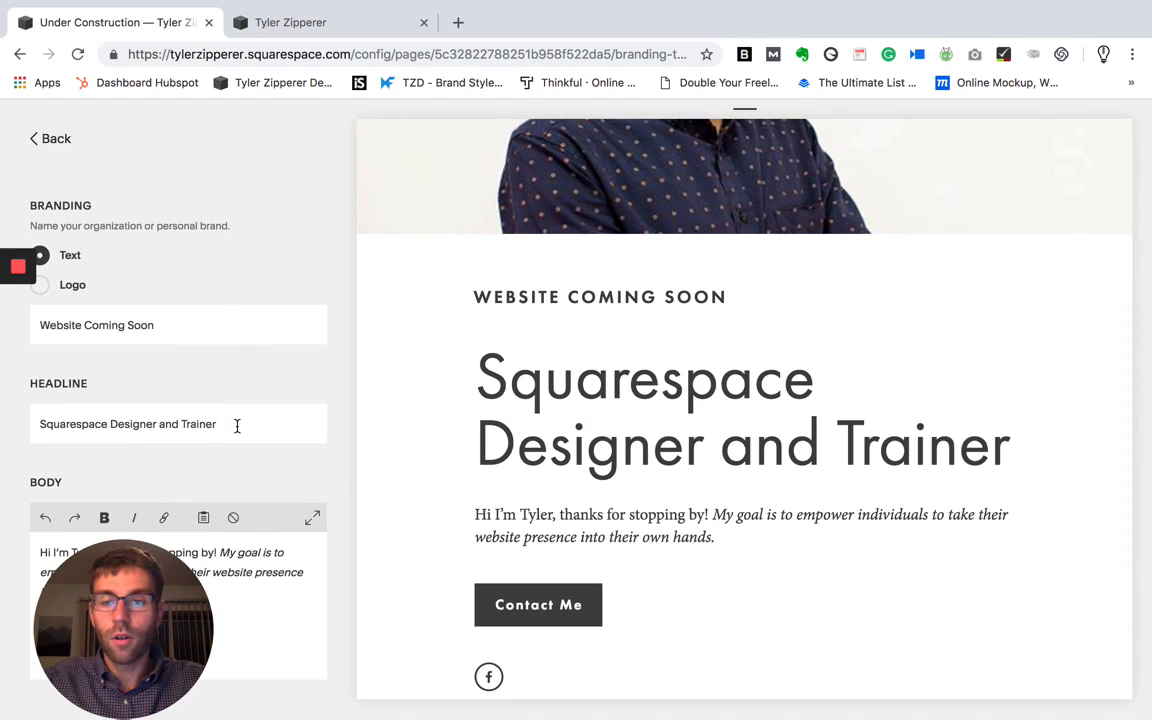
pyautogui.moveTo(146, 568); pyautogui.dragTo(157, 282)
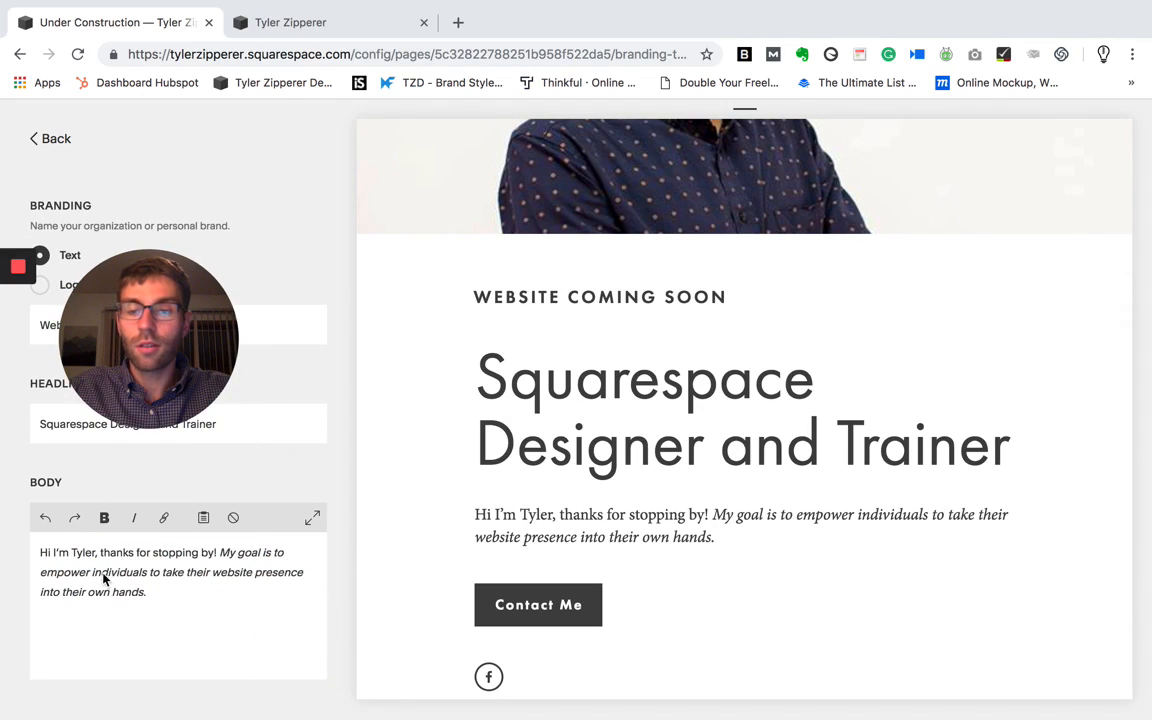
pyautogui.moveTo(202, 358); pyautogui.dragTo(150, 565)
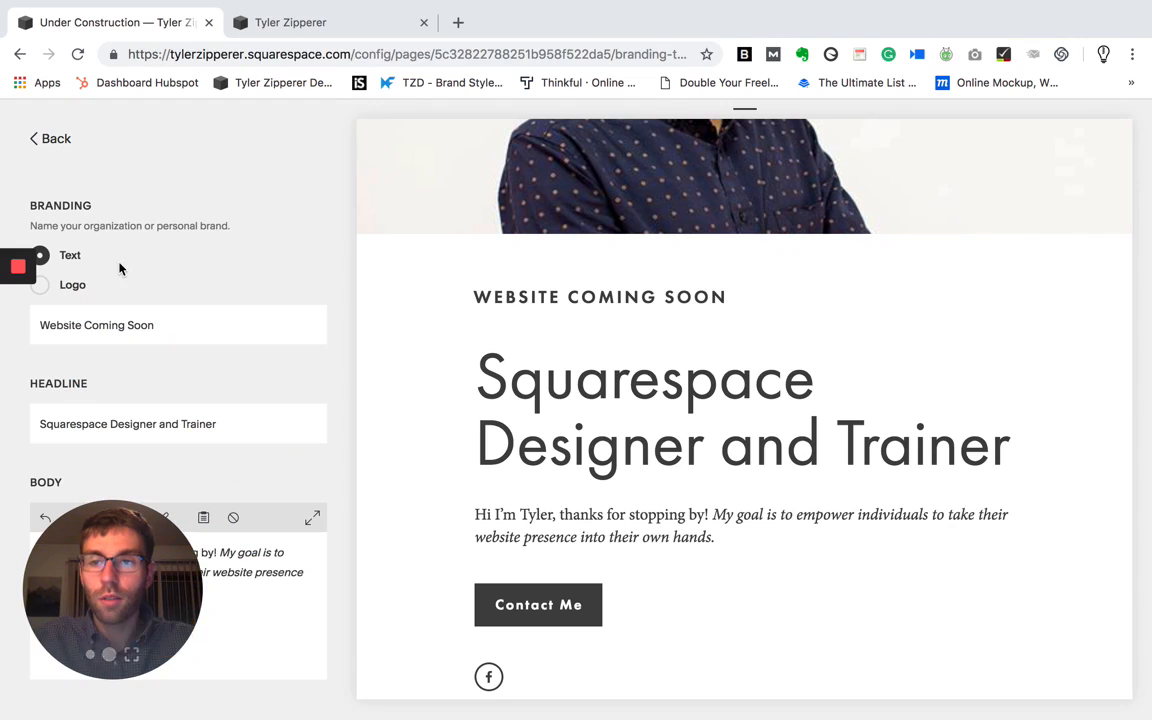
pyautogui.click(40, 144)
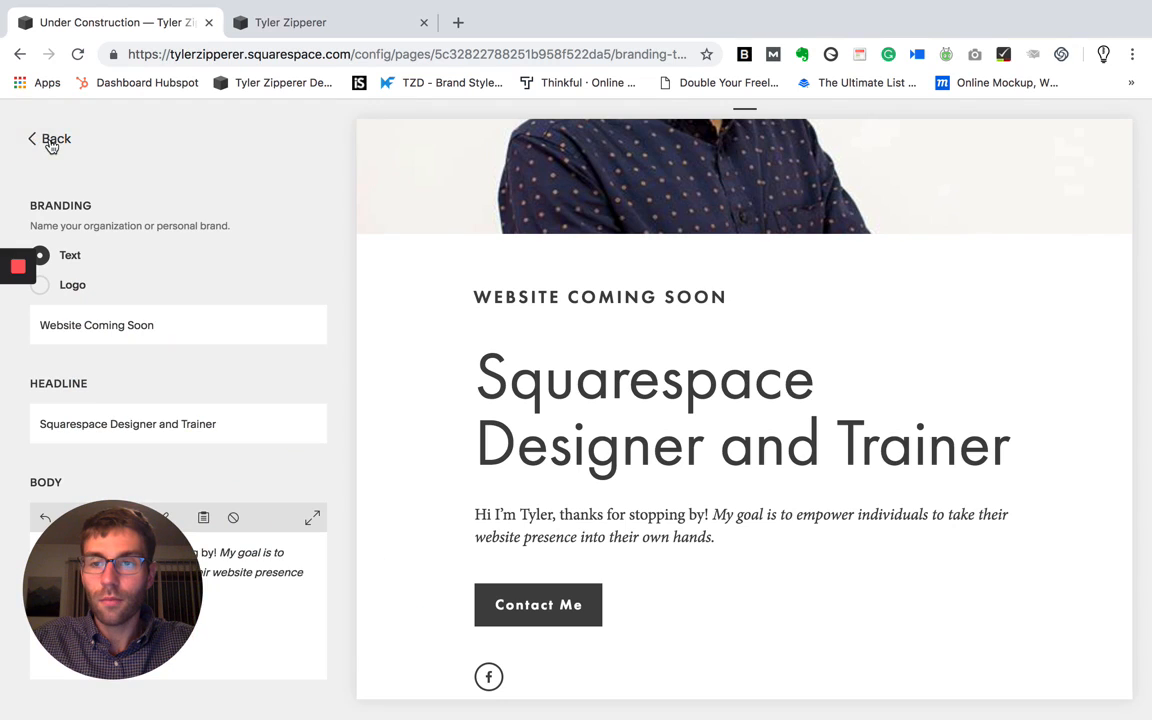
pyautogui.click(50, 144)
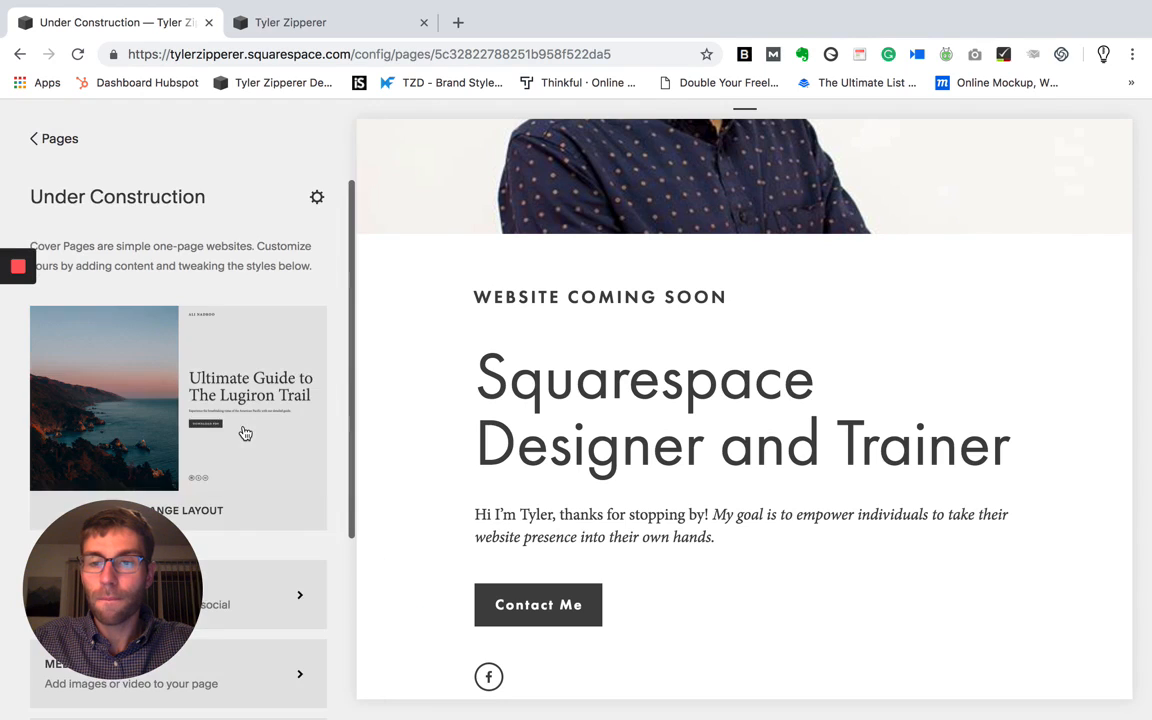
# - Review the cover page's Media settings for images and video, and return to the cover page options
pyautogui.scroll(-5, 245, 433)
pyautogui.click(245, 433)
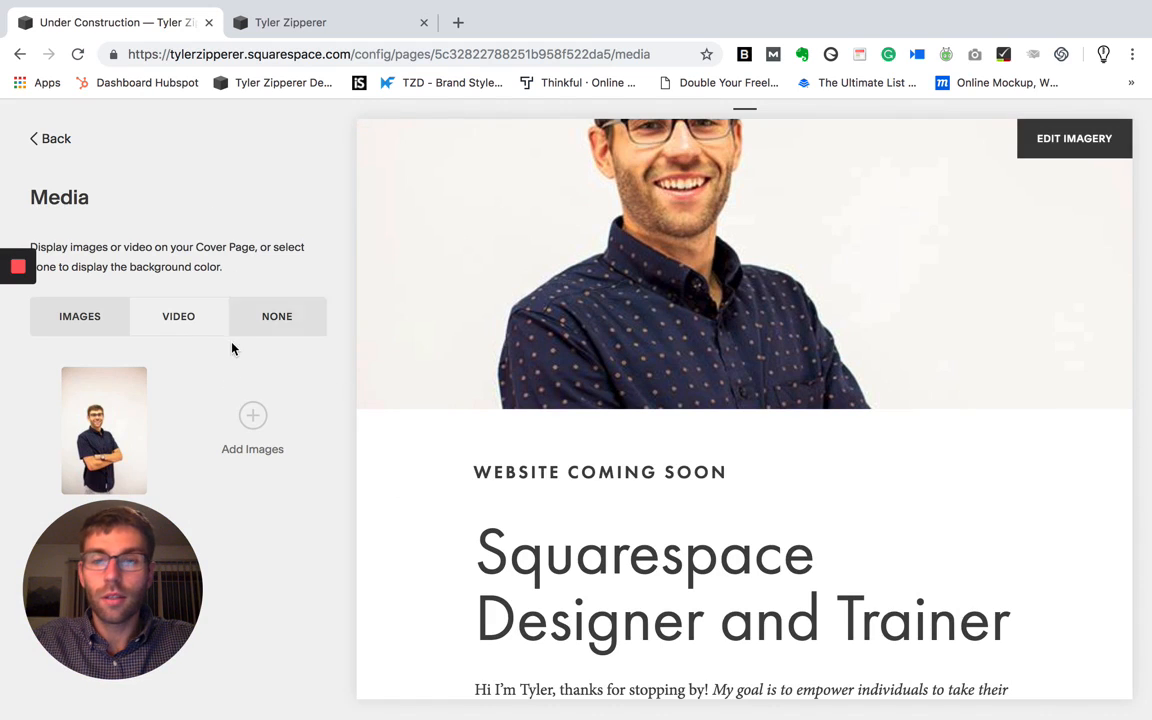
pyautogui.click(57, 141)
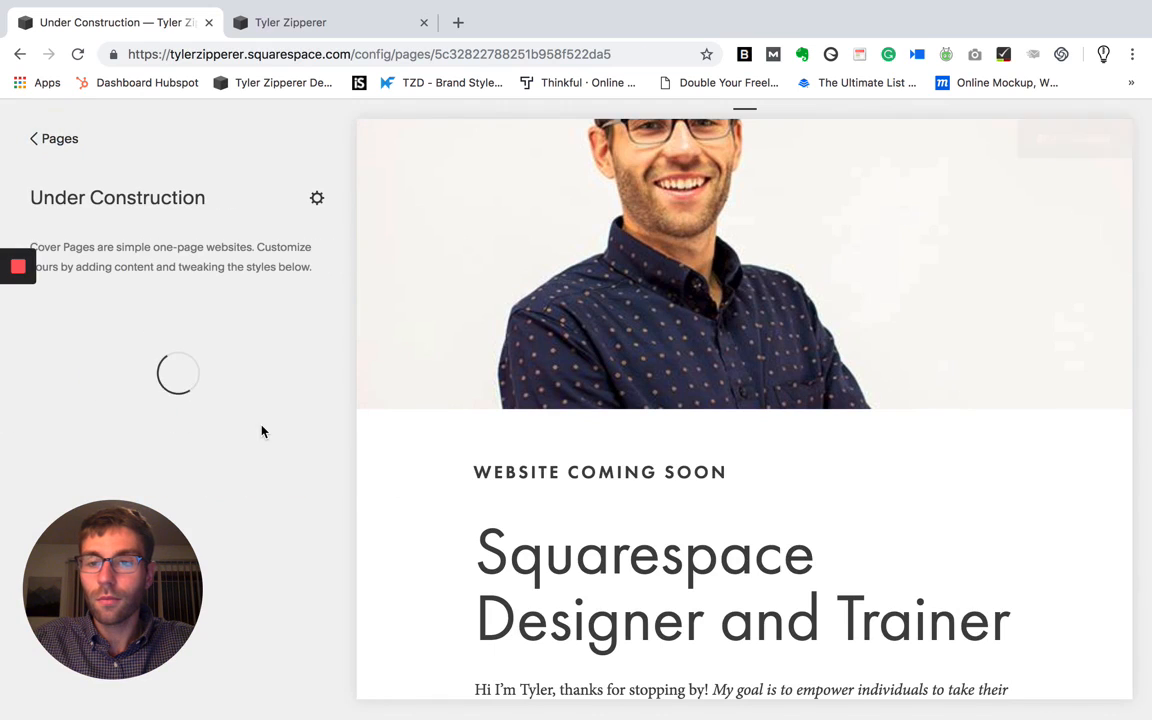
# - Open the cover page's Action settings and look over the button, navigation and form options
pyautogui.scroll(-1, 263, 432)
pyautogui.scroll(-3, 261, 432)
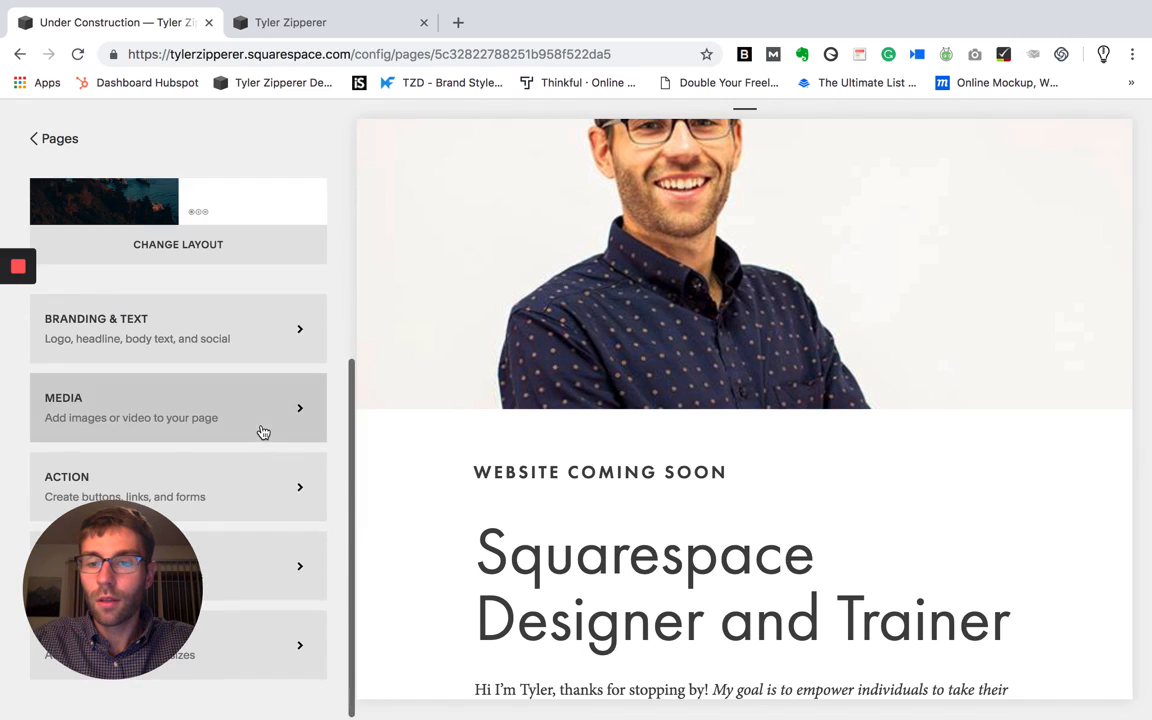
pyautogui.click(252, 505)
pyautogui.scroll(-3, 550, 555)
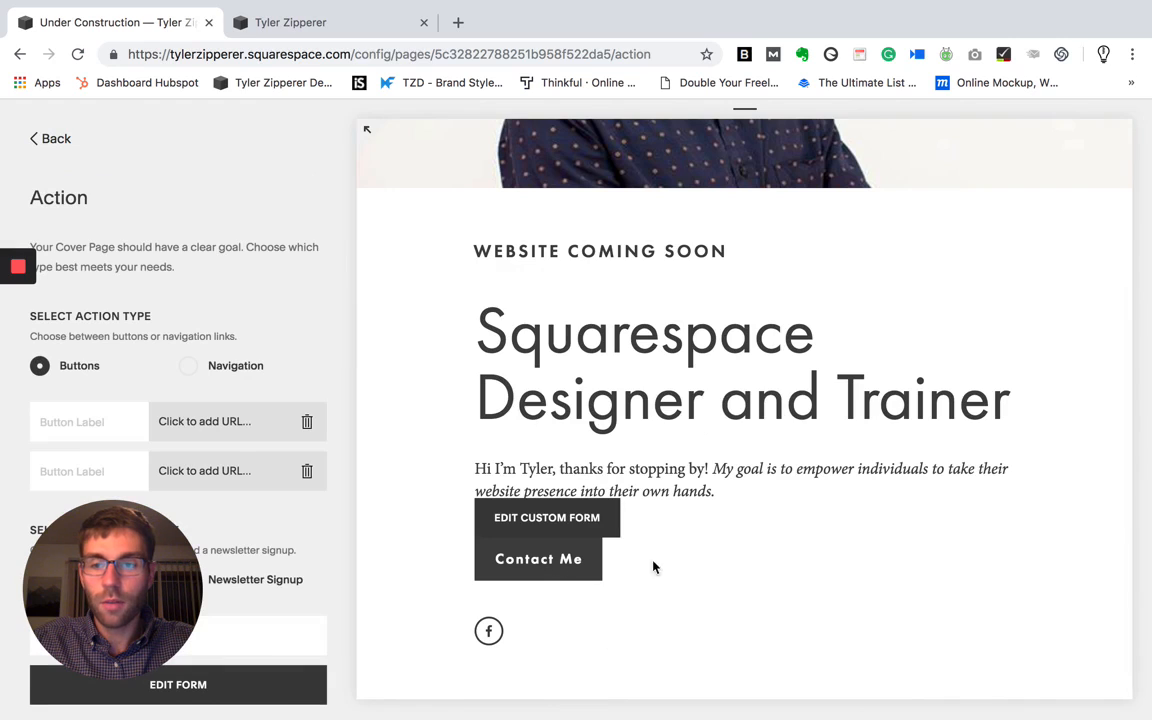
pyautogui.scroll(-1, 274, 396)
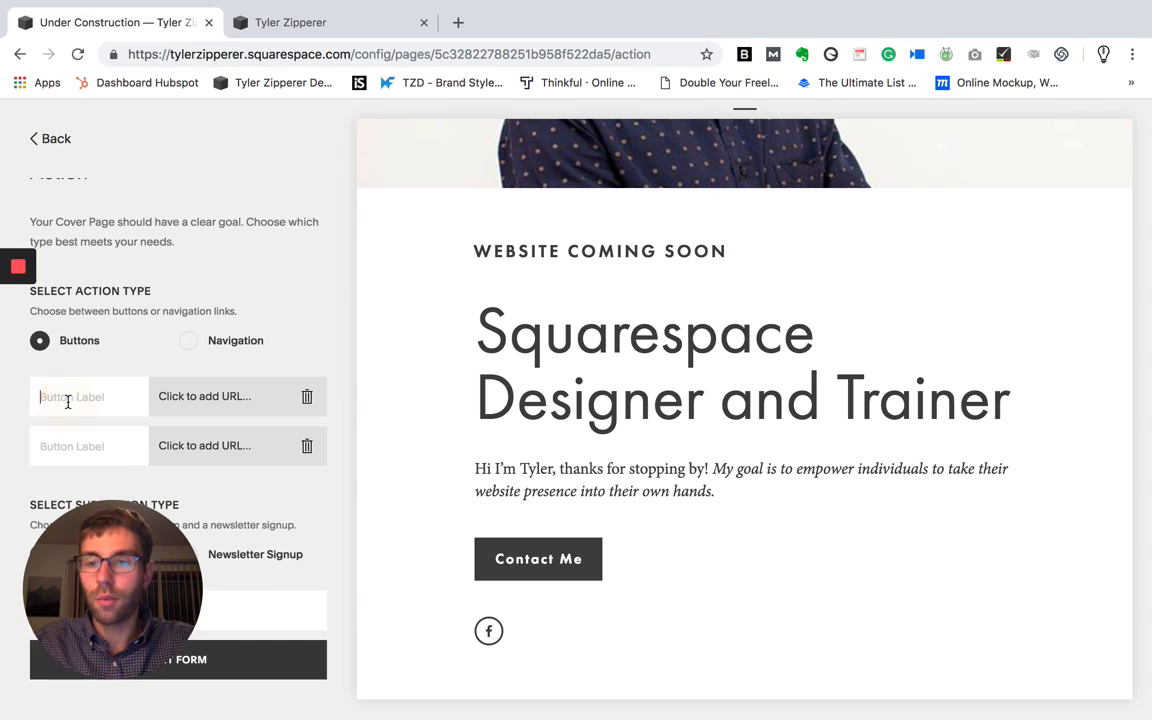
# - Try a first action button labelled "Hello" and clear its label again
pyautogui.write('Hello')
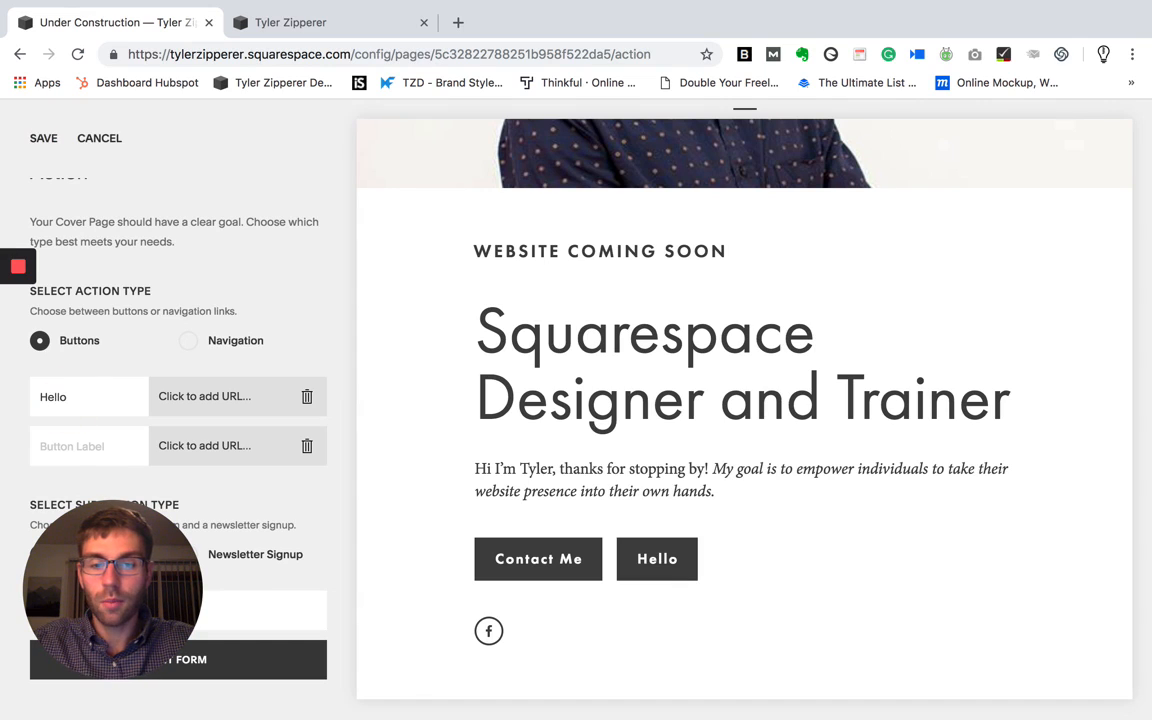
pyautogui.moveTo(95, 396); pyautogui.dragTo(22, 401)
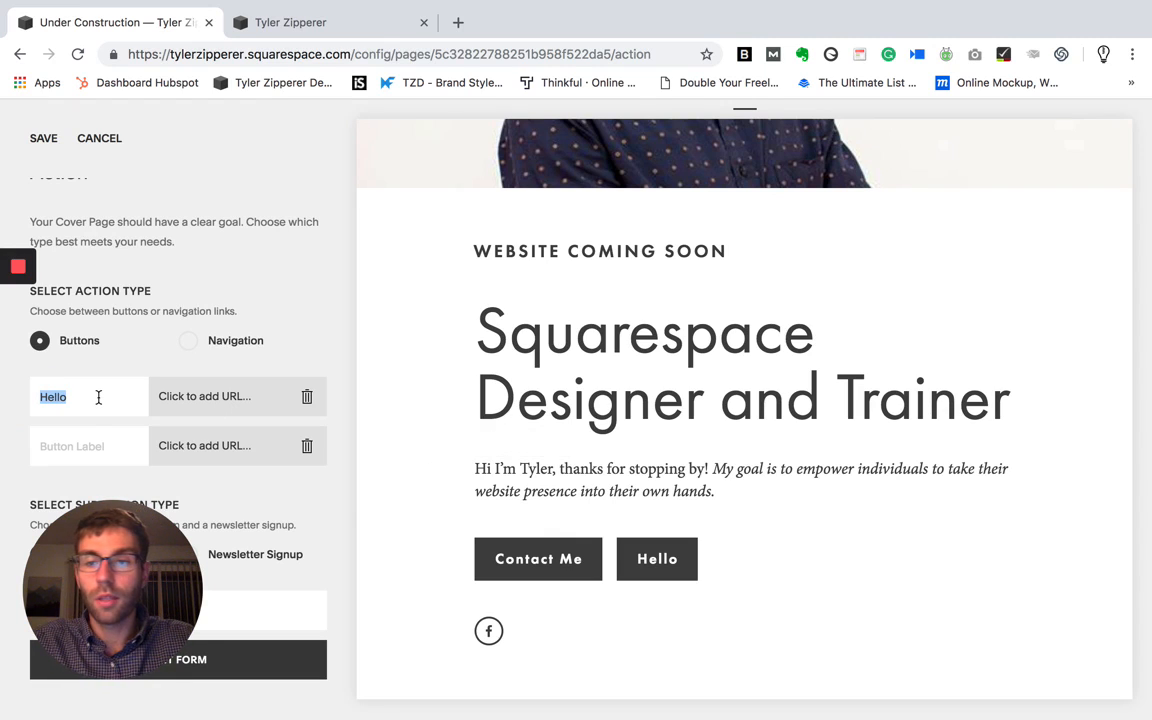
pyautogui.press('BackSpace')
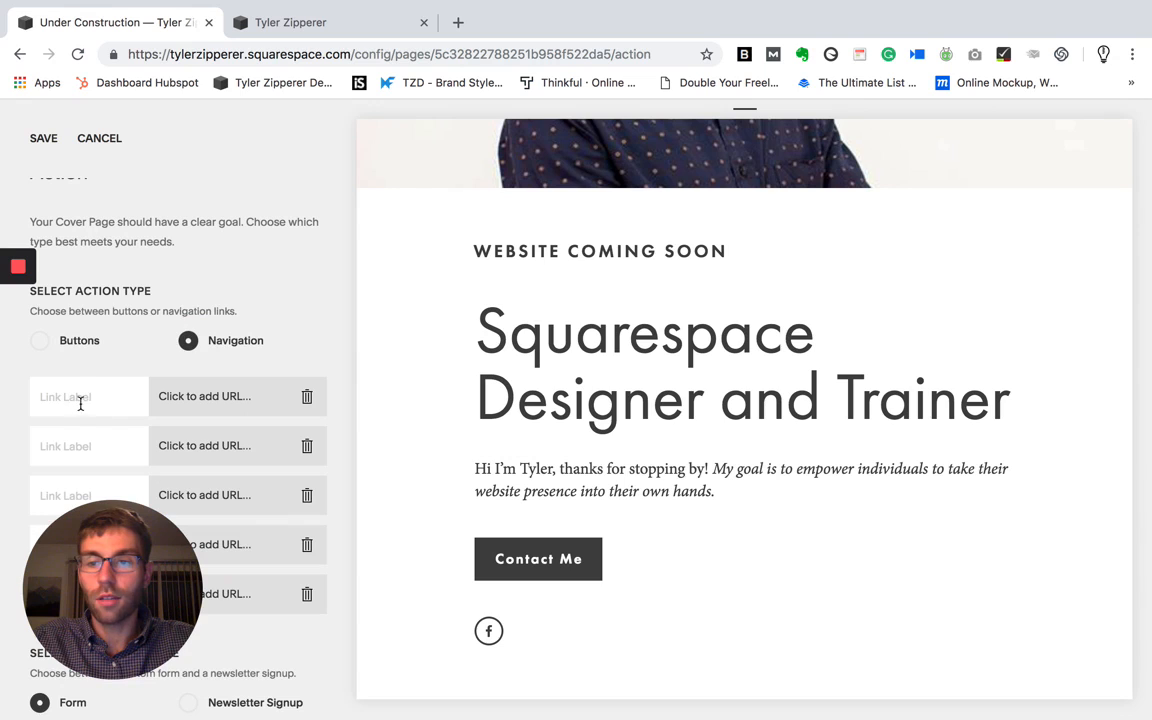
# - Switch the action type to Navigation, try a first link labelled "Hello", and clear that label
pyautogui.click(82, 399)
pyautogui.write('HE')
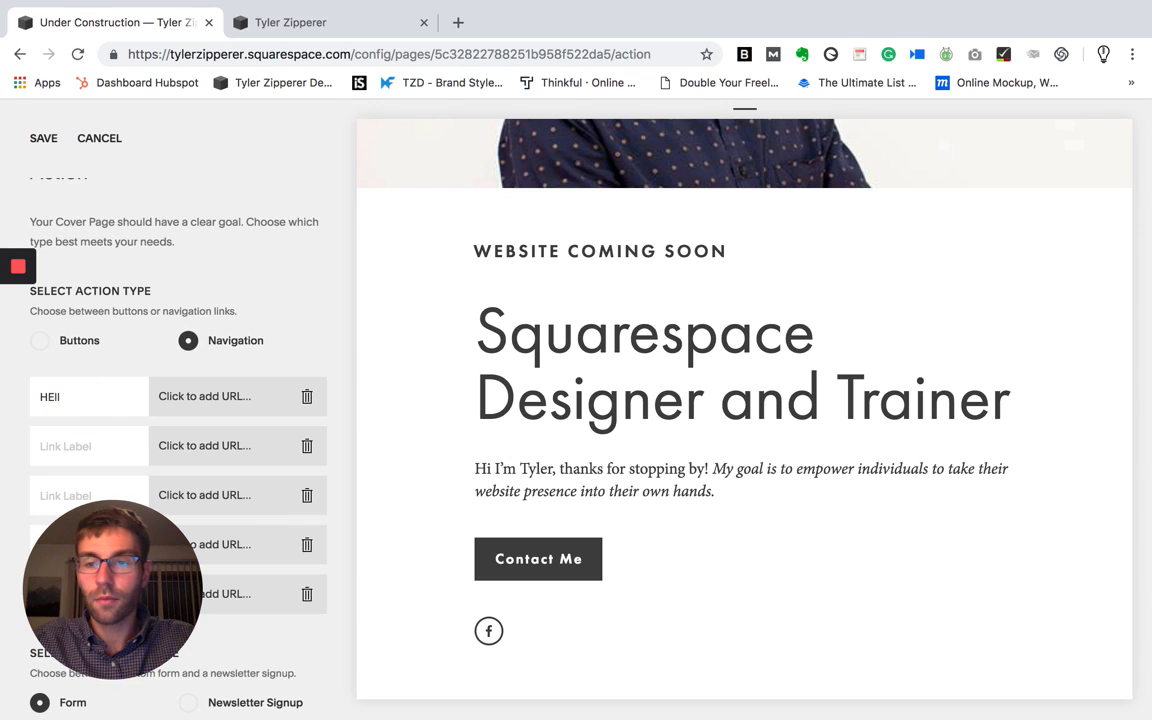
pyautogui.write('LLo')
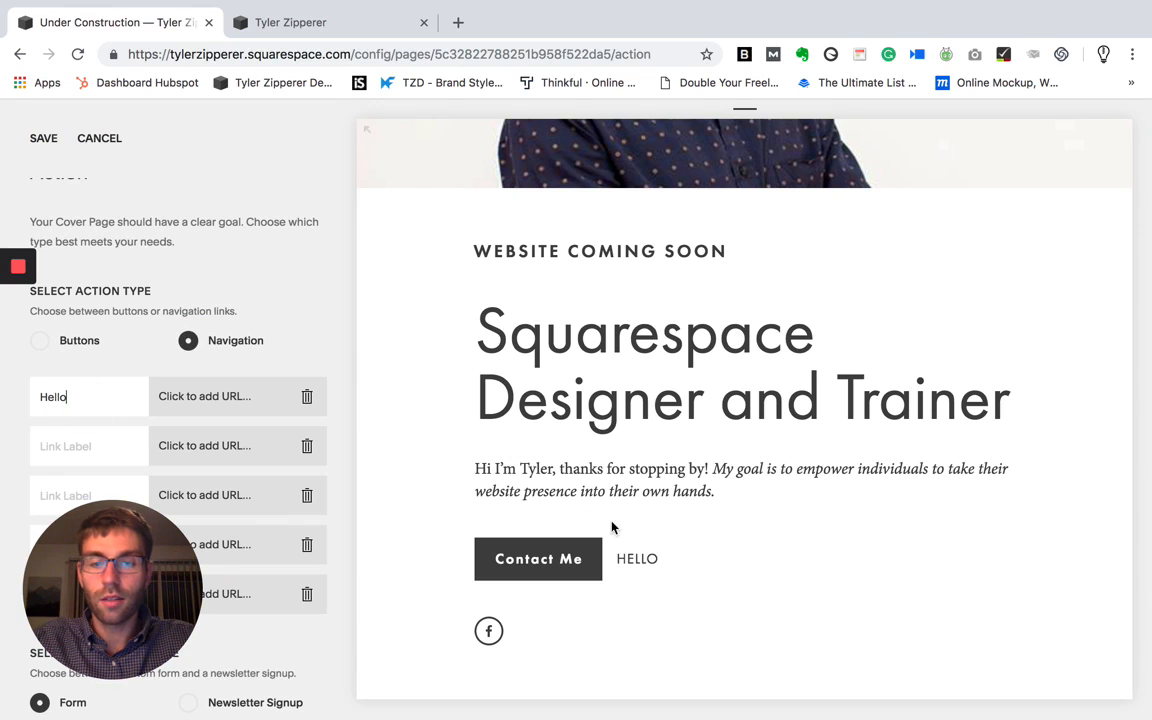
pyautogui.click(82, 401)
pyautogui.moveTo(29, 403); pyautogui.dragTo(18, 406)
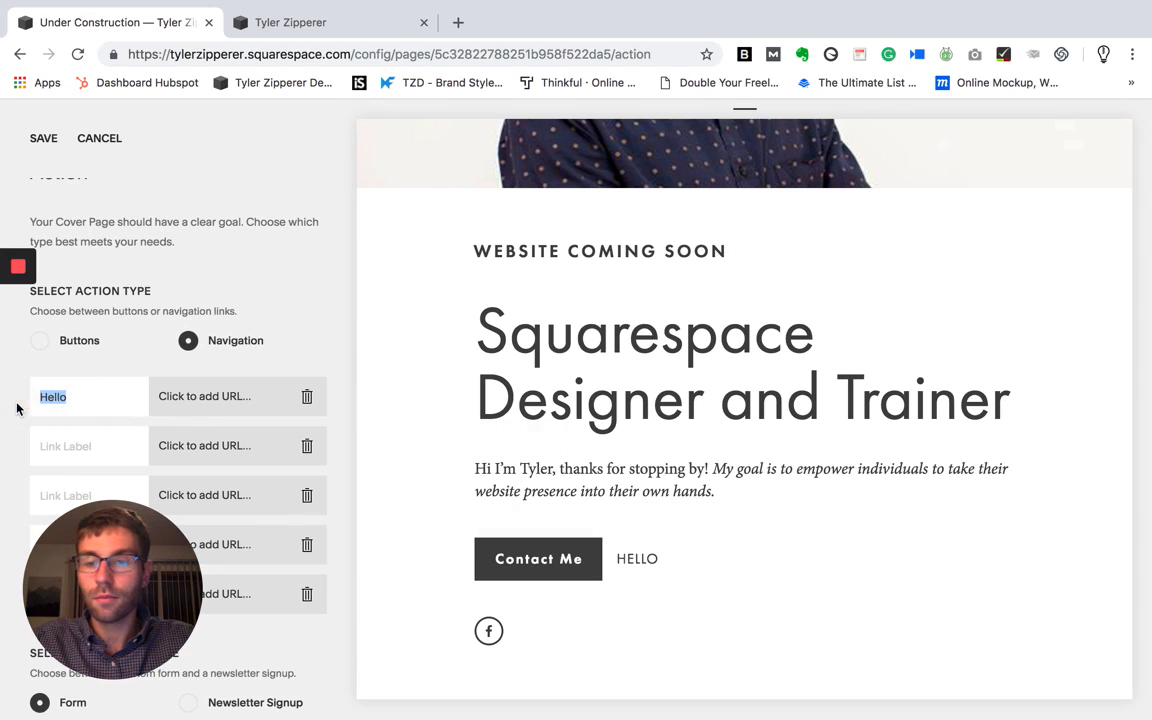
pyautogui.press('BackSpace')
# - Open the Contact Me form for editing and review its form fields and storage options
pyautogui.scroll(-3, 334, 478)
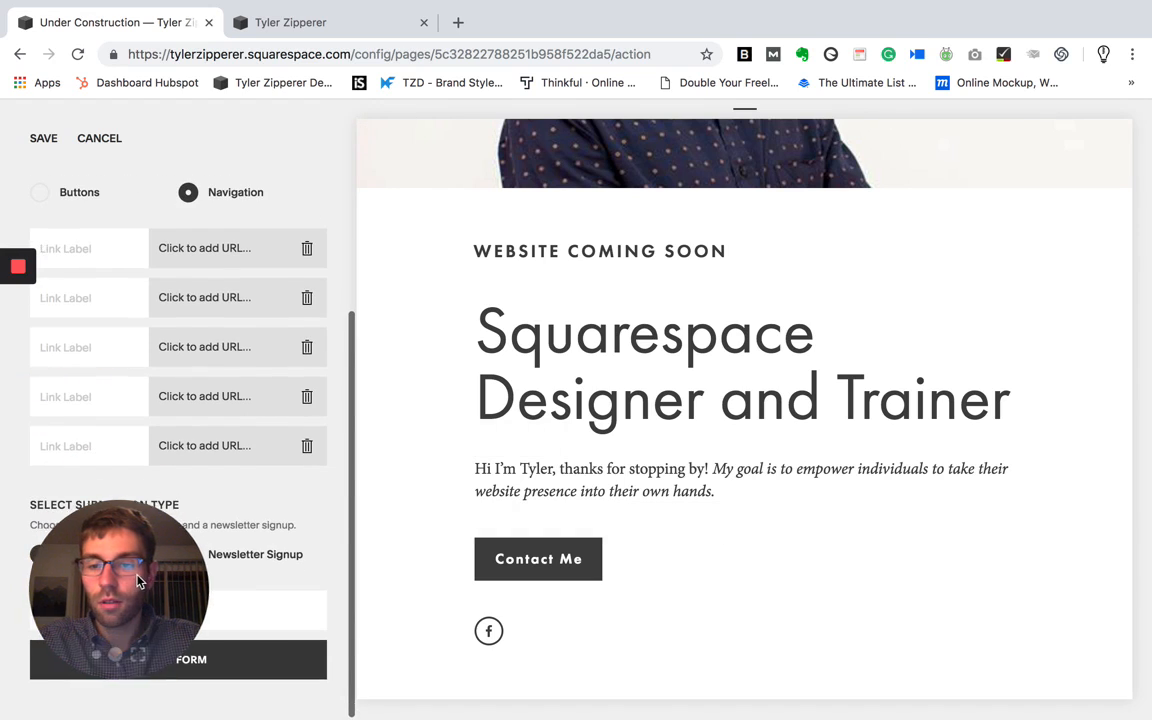
pyautogui.moveTo(130, 610); pyautogui.dragTo(722, 610)
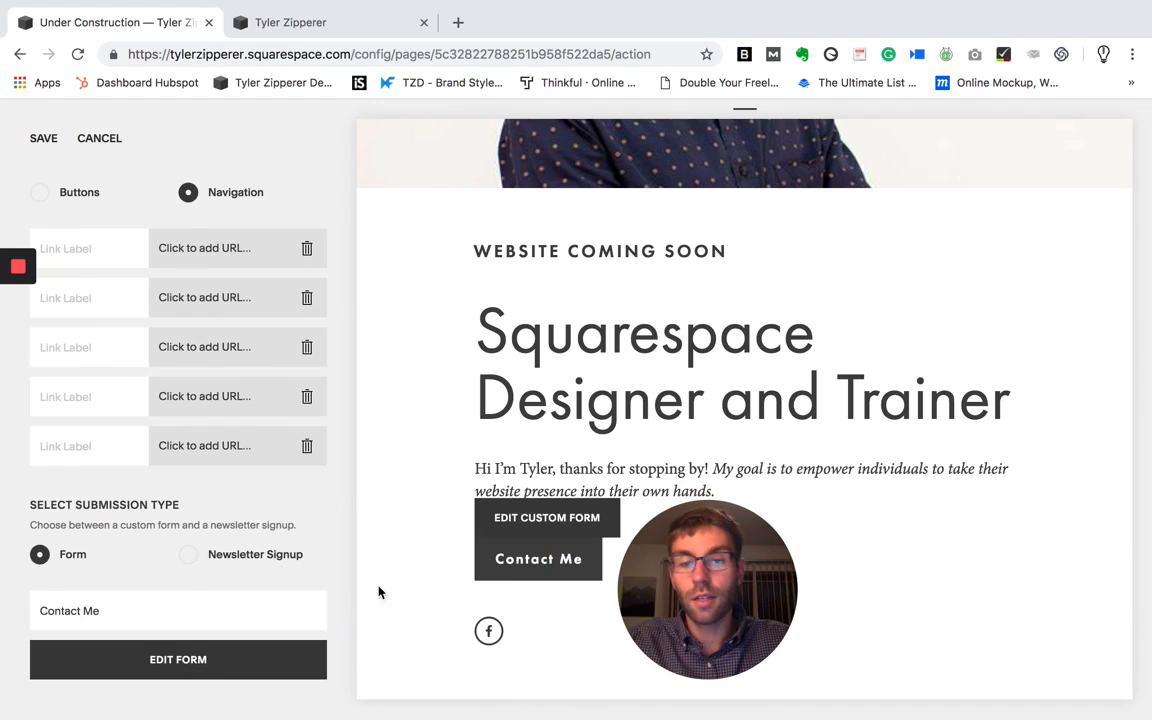
pyautogui.click(165, 665)
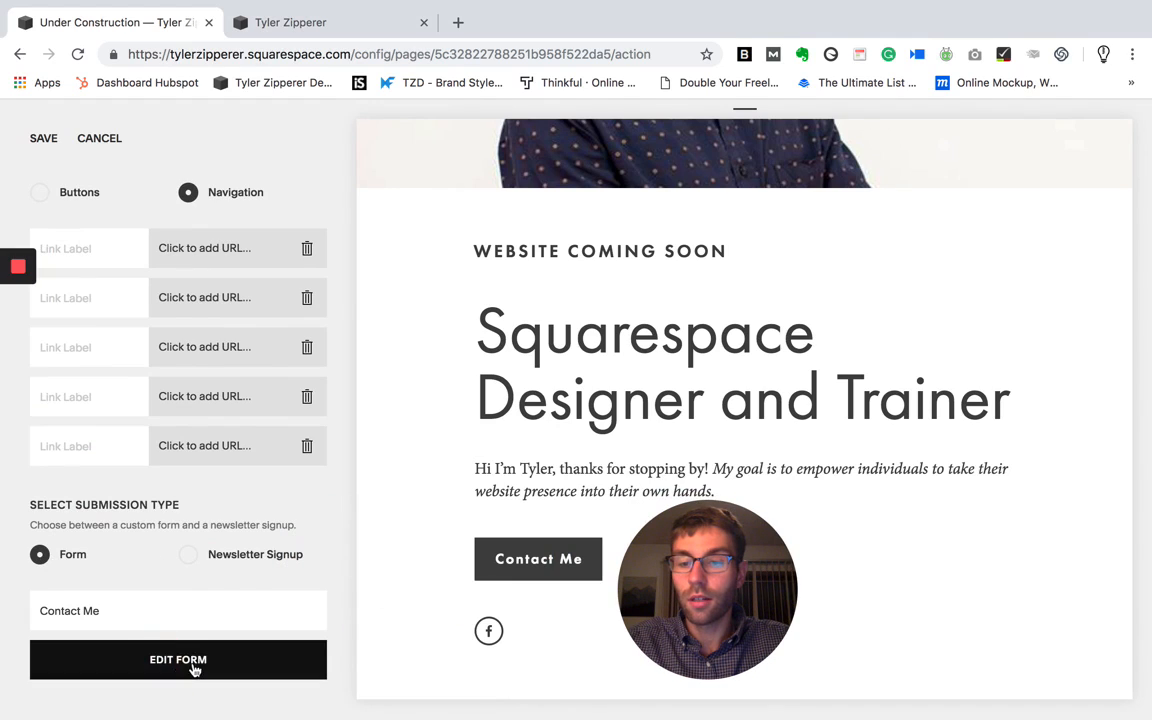
pyautogui.click(196, 665)
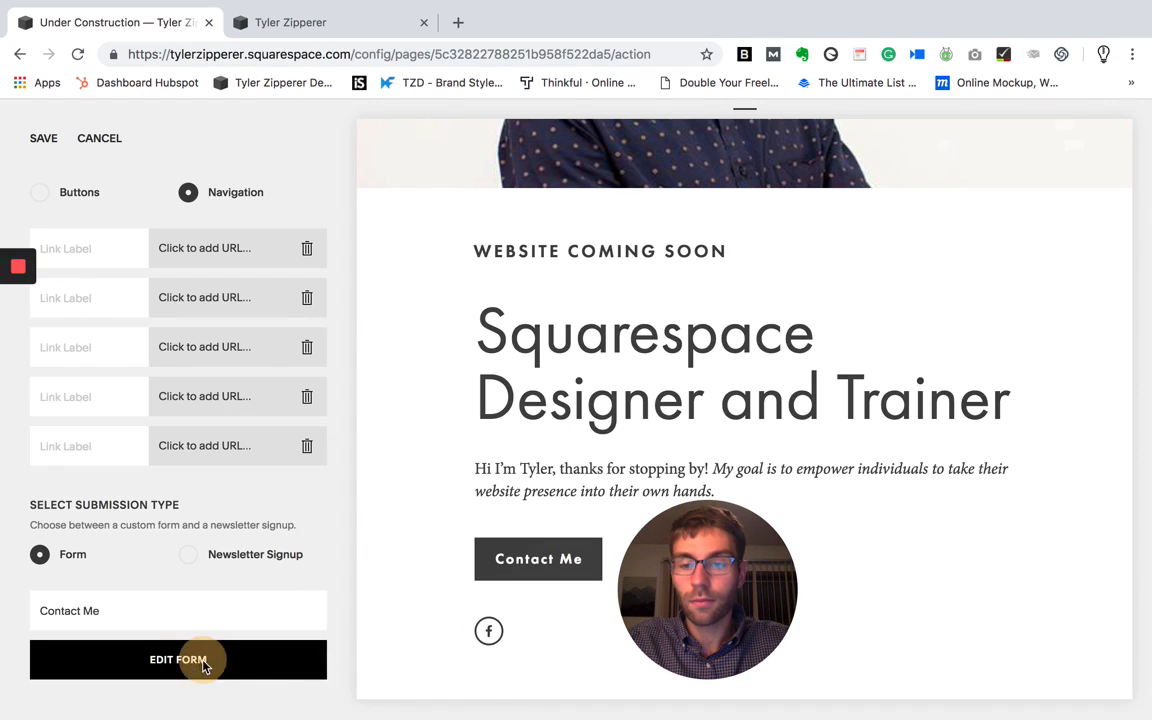
pyautogui.click(203, 664)
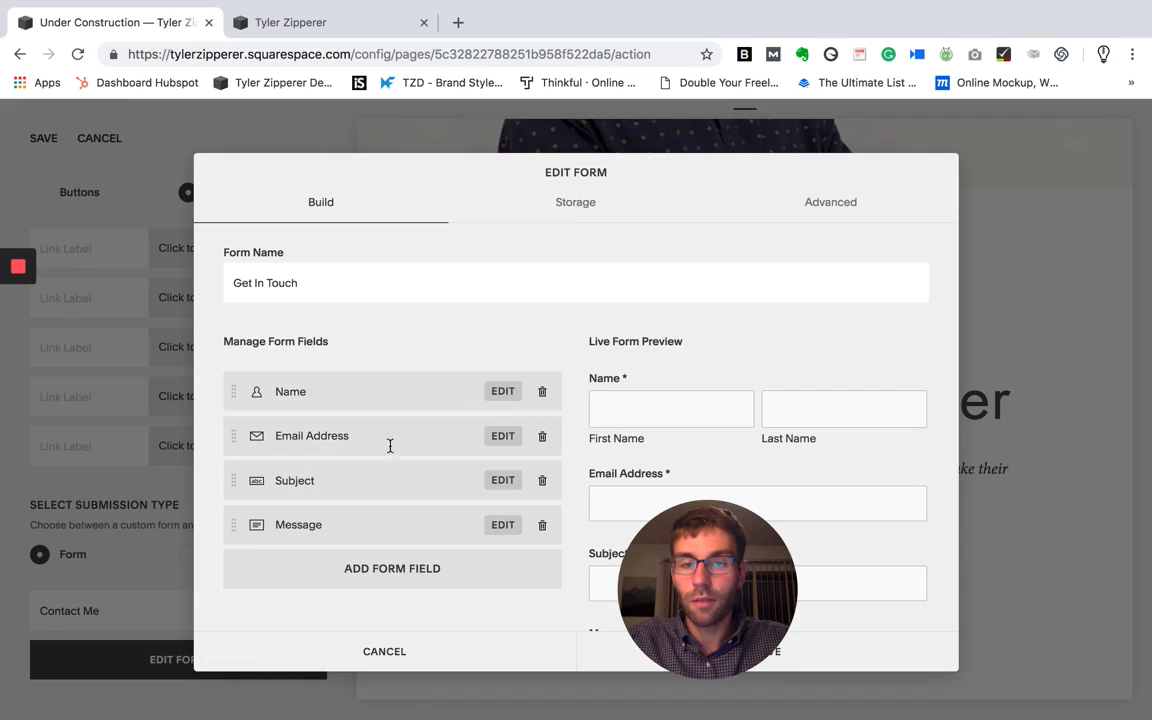
pyautogui.click(569, 205)
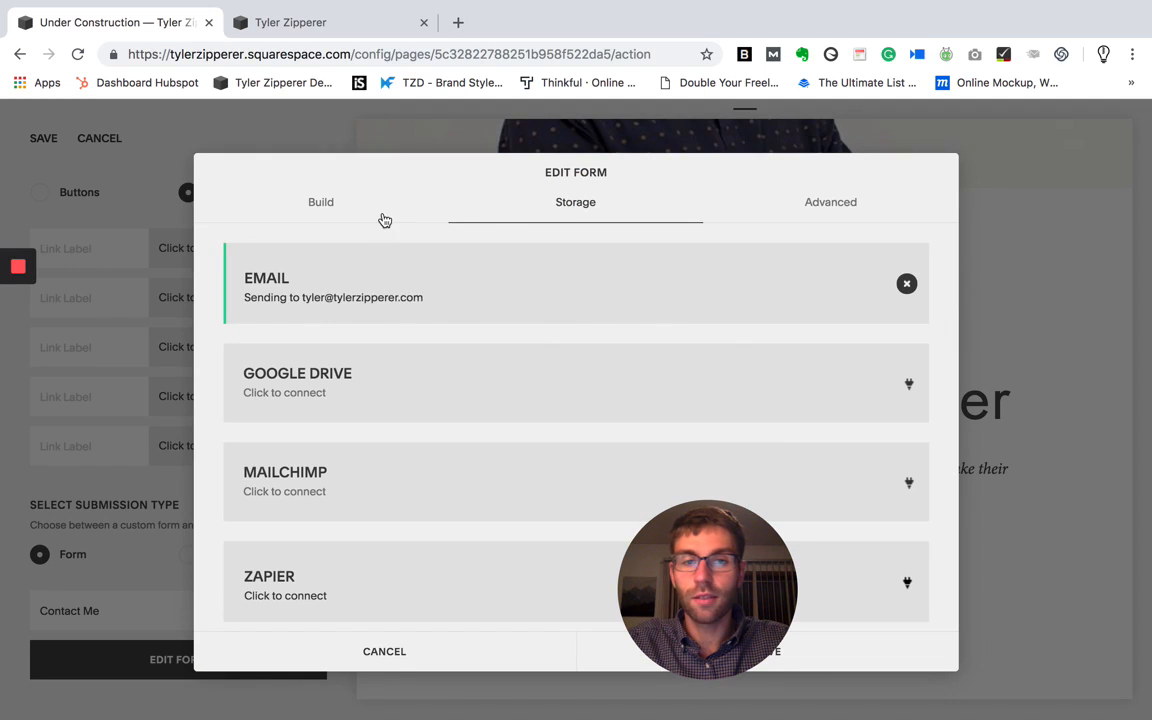
# - Close the form editor without saving changes to the form, and save the cover page's Action settings
pyautogui.click(406, 651)
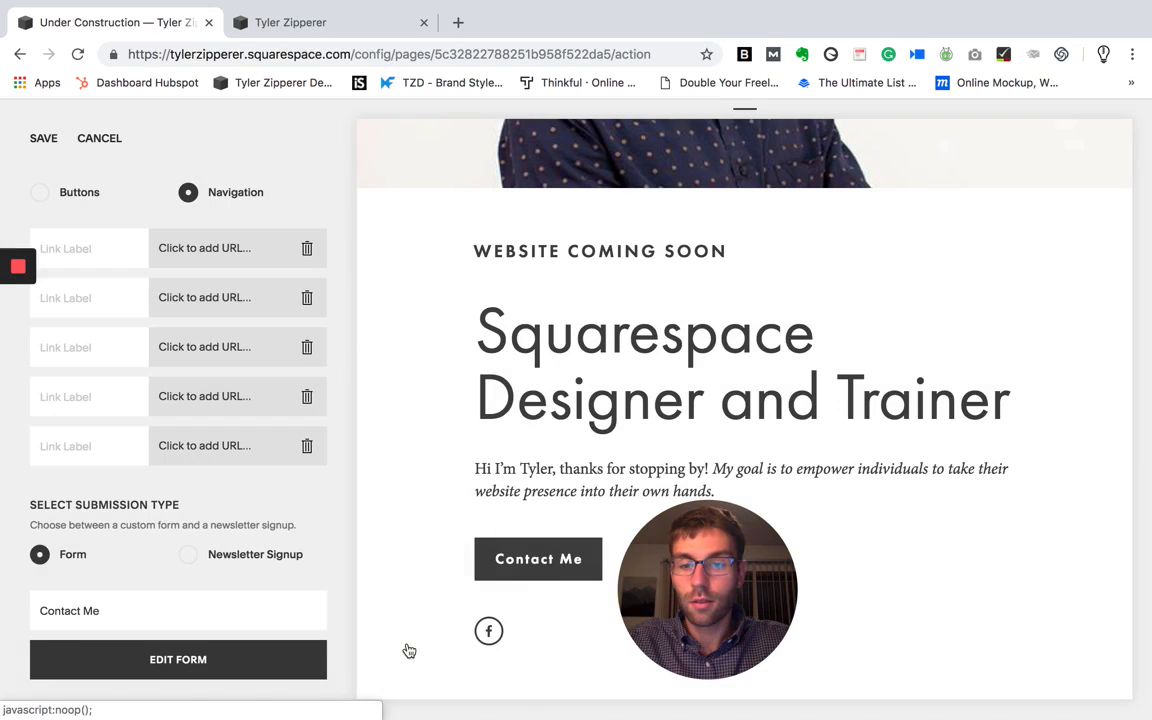
pyautogui.click(52, 140)
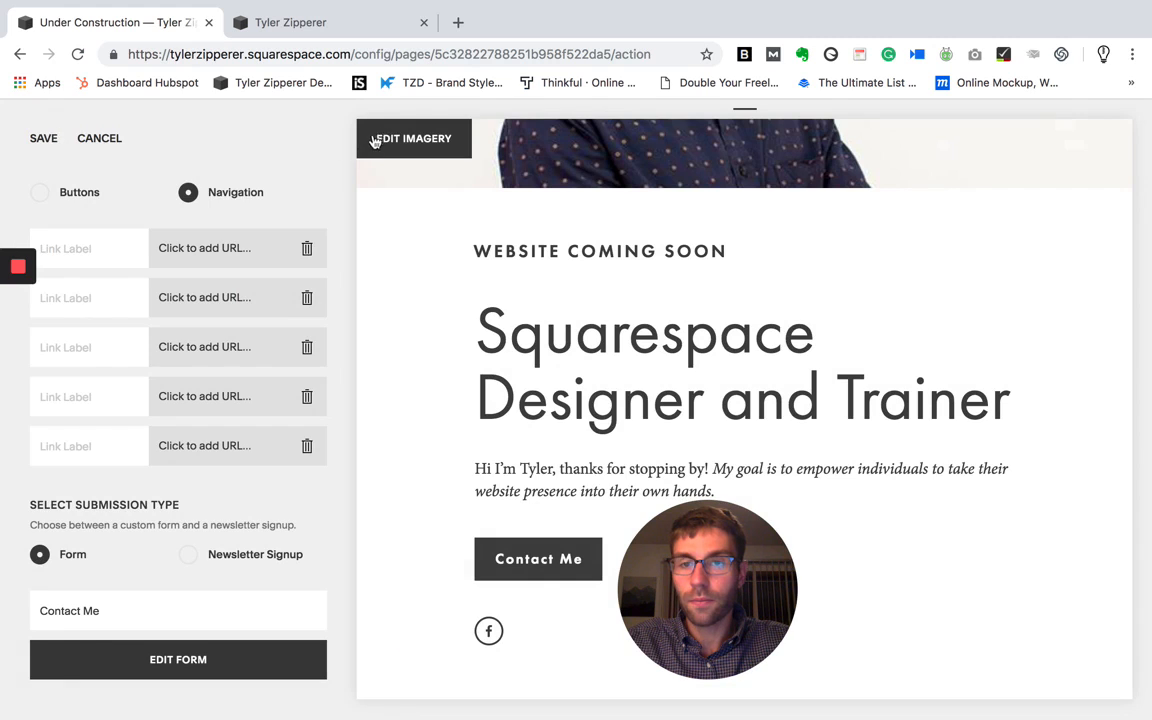
pyautogui.click(52, 141)
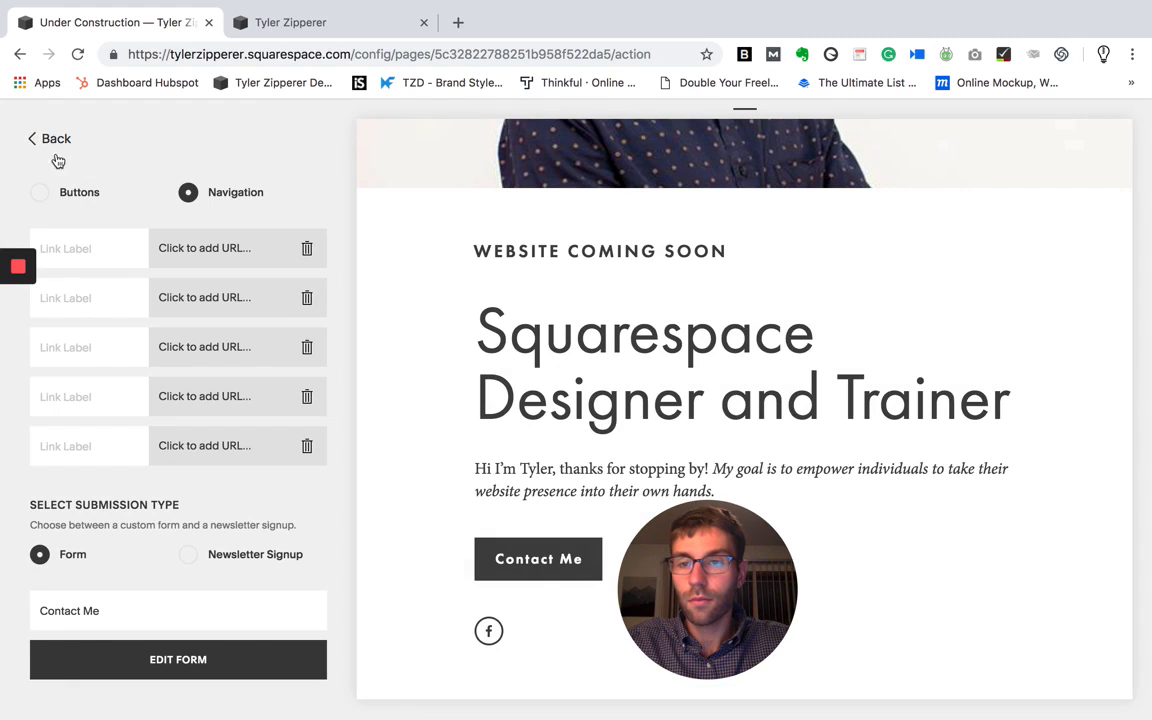
# - Return to the cover page's overview and review its remaining customization sections
pyautogui.click(50, 140)
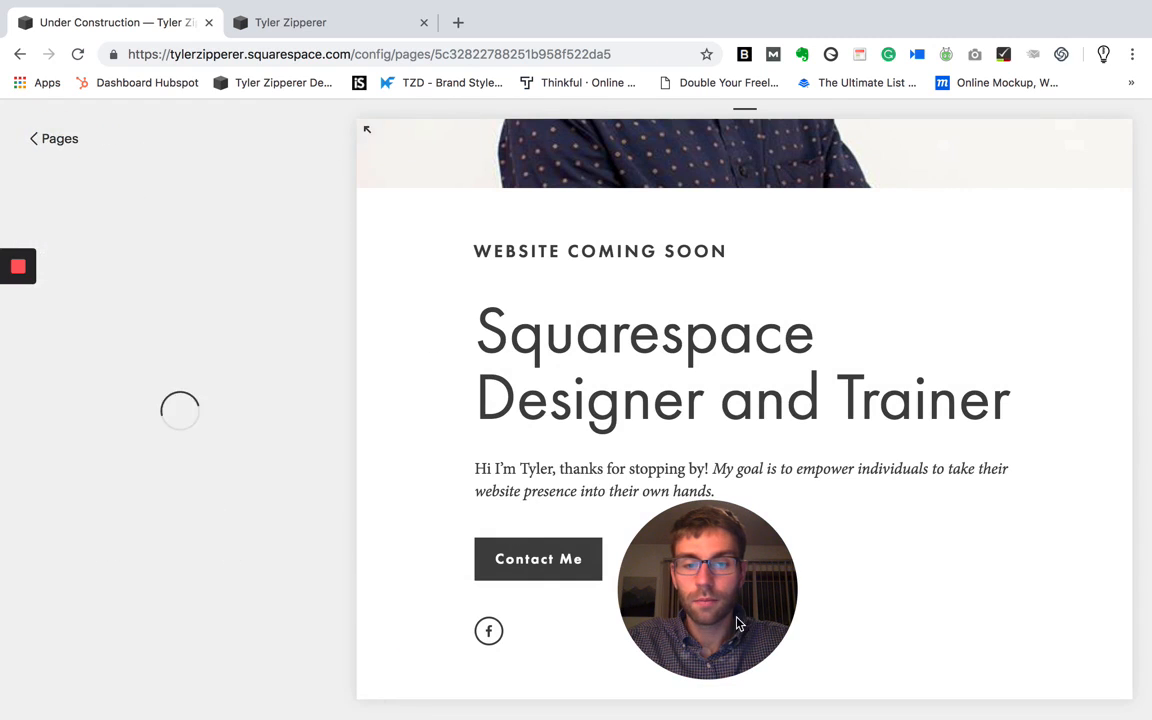
pyautogui.moveTo(728, 620); pyautogui.dragTo(149, 640)
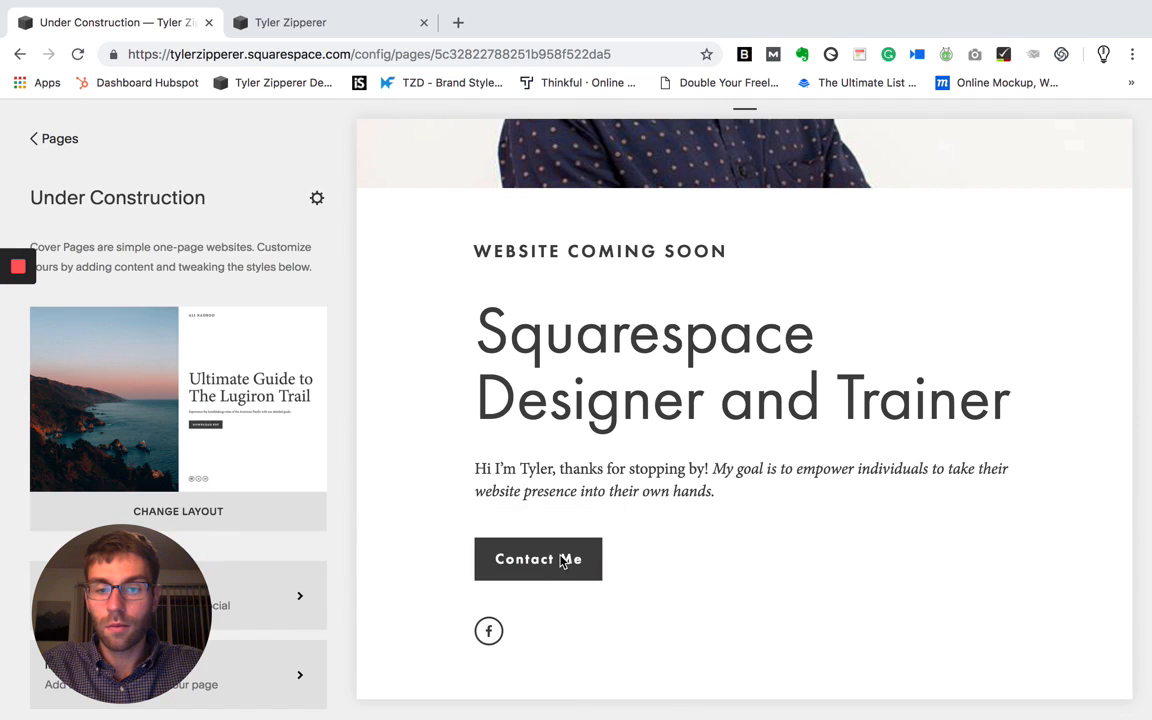
pyautogui.scroll(-3, 283, 474)
pyautogui.moveTo(105, 534); pyautogui.dragTo(286, 534)
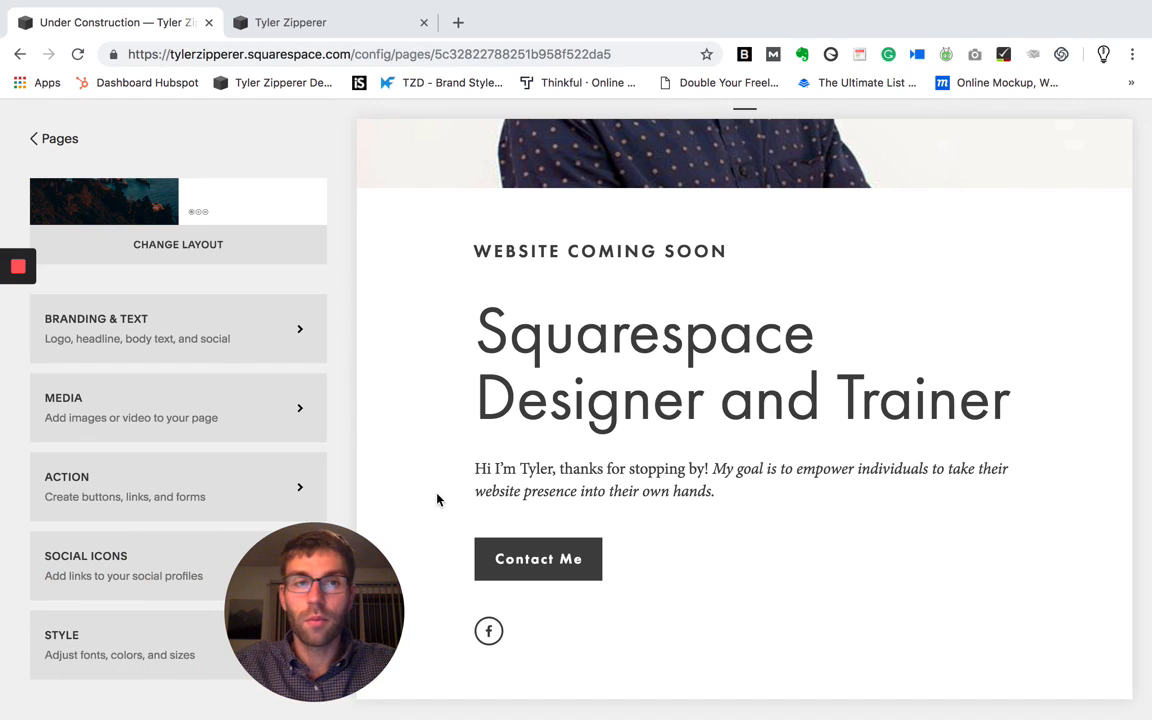
pyautogui.moveTo(375, 638); pyautogui.dragTo(275, 630)
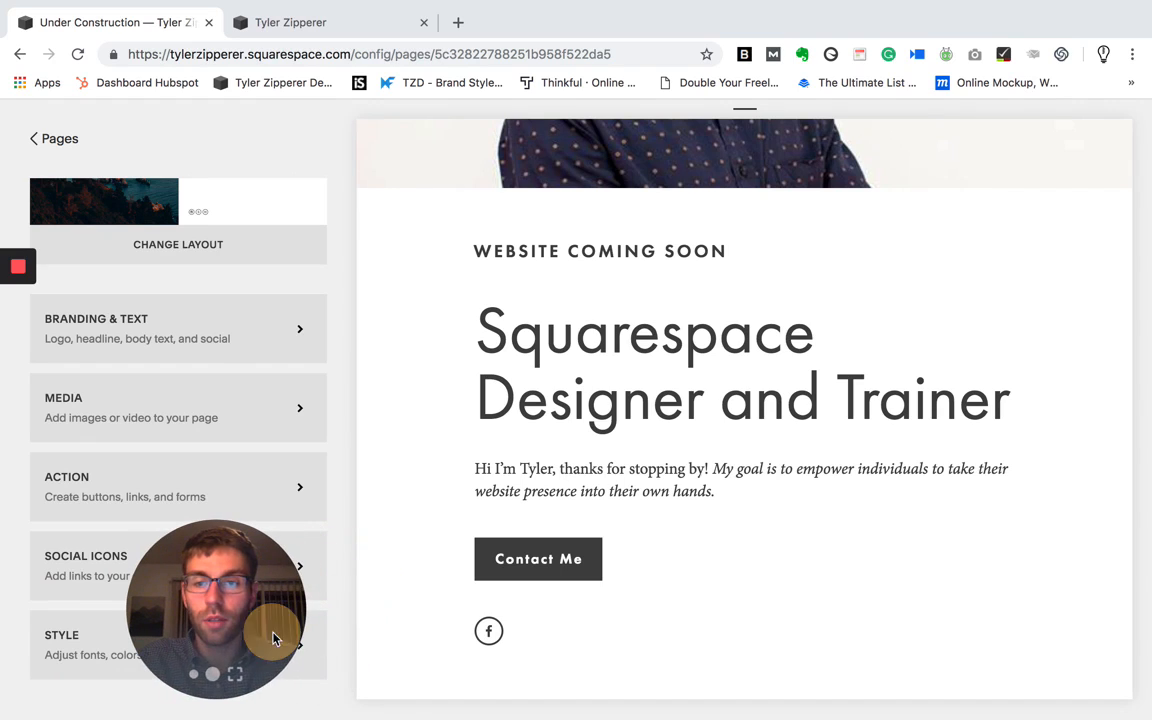
# - Return to the site's page list and open the Under Construction cover page's basic settings
pyautogui.click(47, 145)
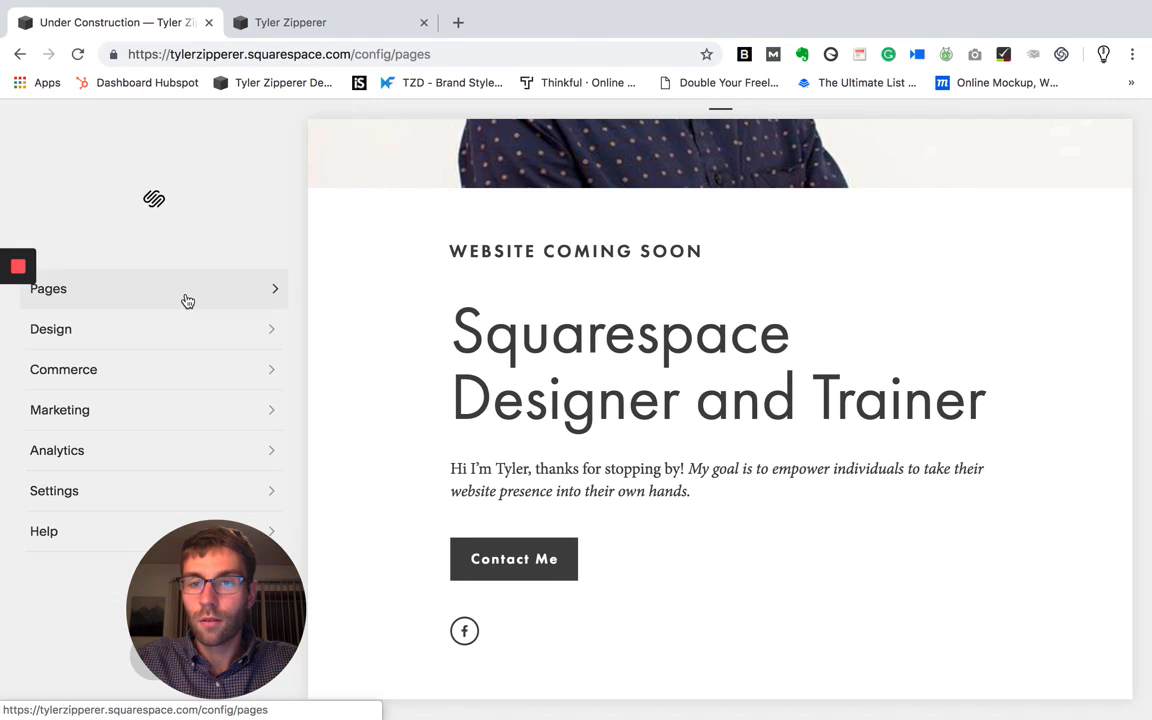
pyautogui.click(187, 299)
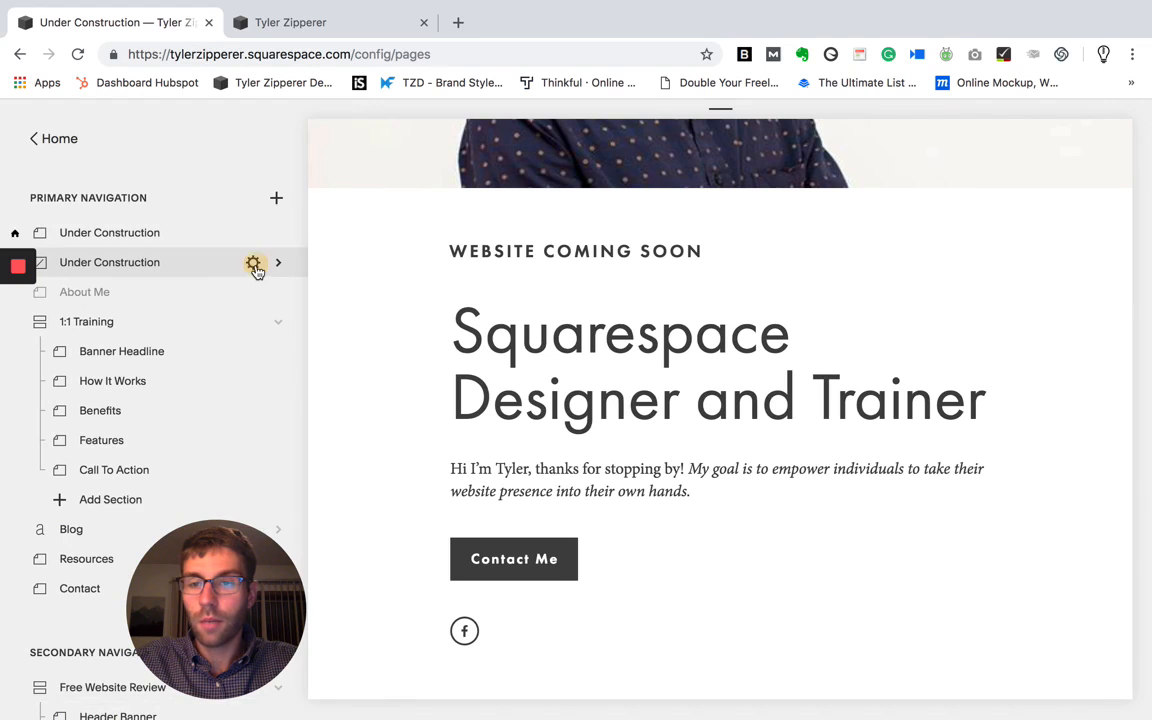
pyautogui.click(254, 264)
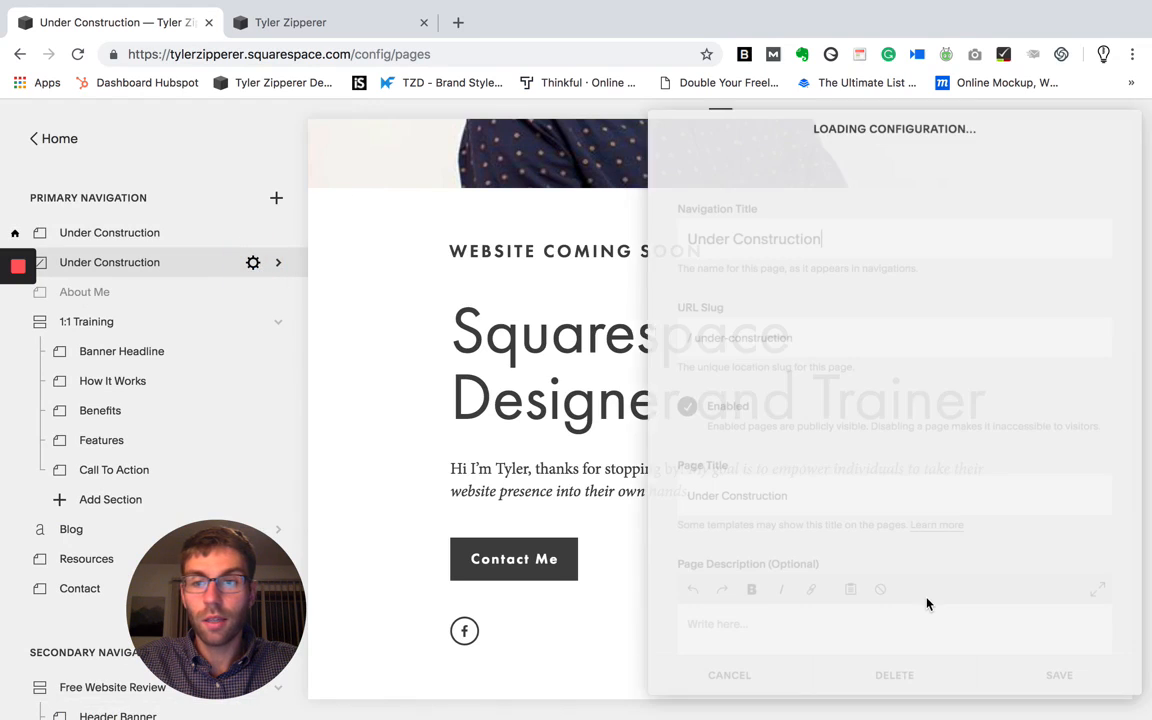
pyautogui.scroll(-2, 885, 505)
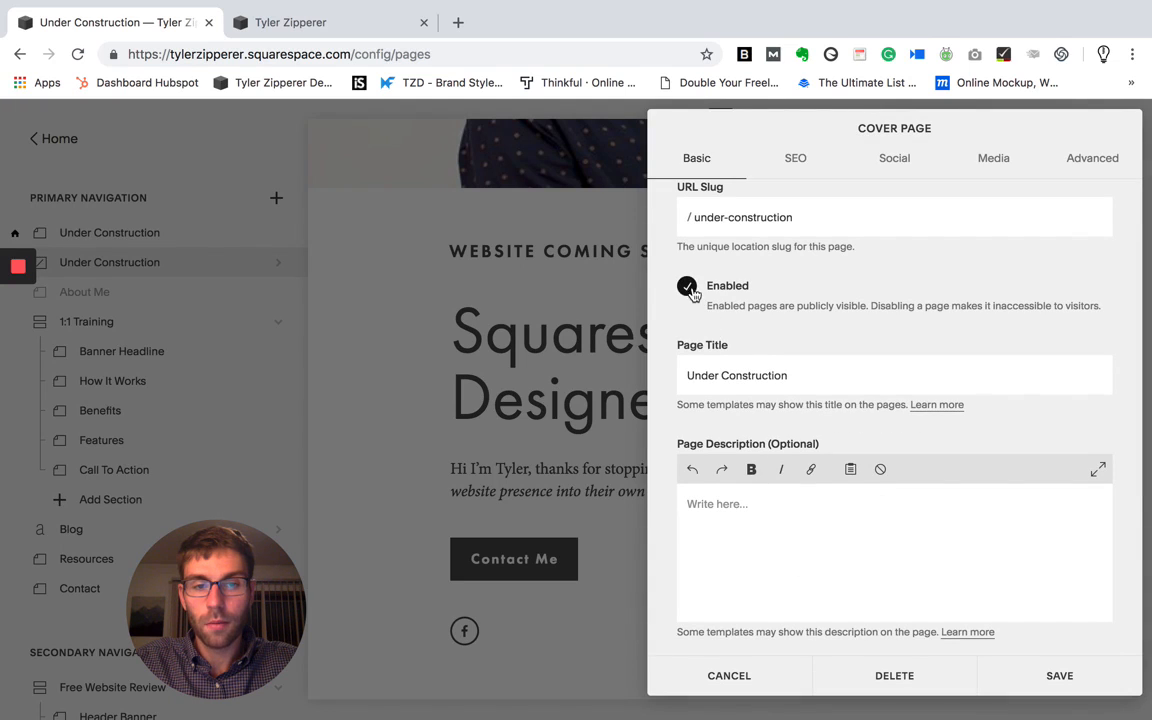
pyautogui.scroll(2, 833, 395)
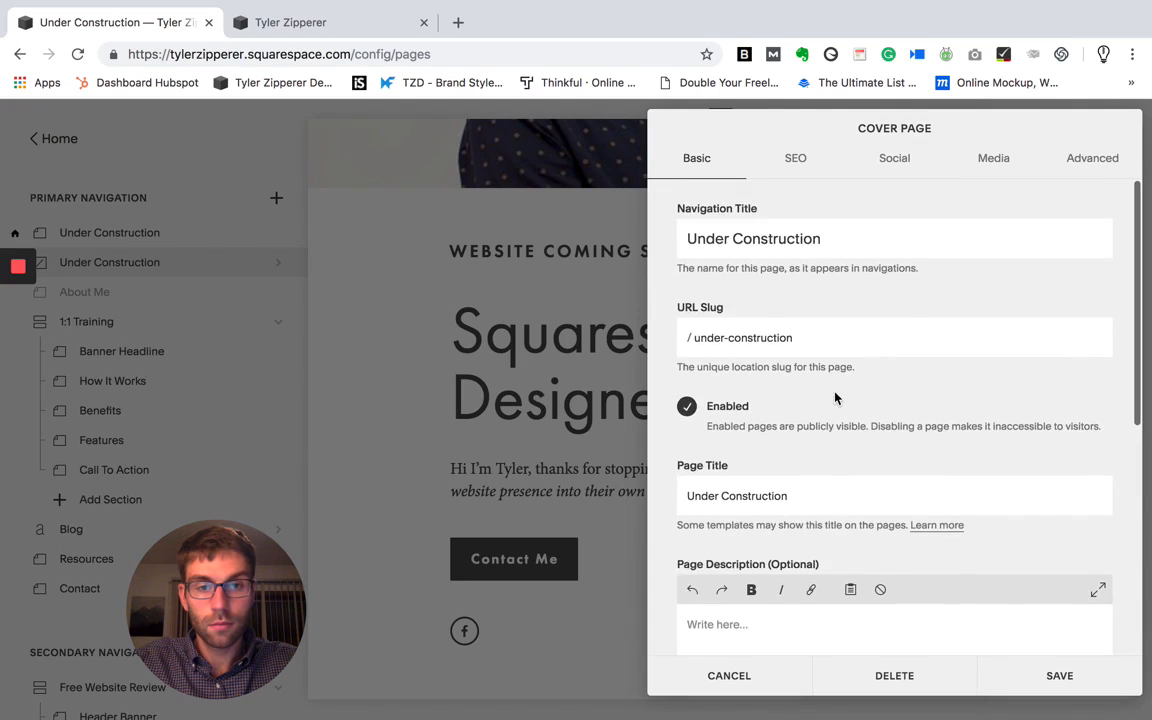
# - Set the Under Construction cover page as the site's homepage and save its settings
pyautogui.scroll(-5, 835, 398)
pyautogui.click(800, 552)
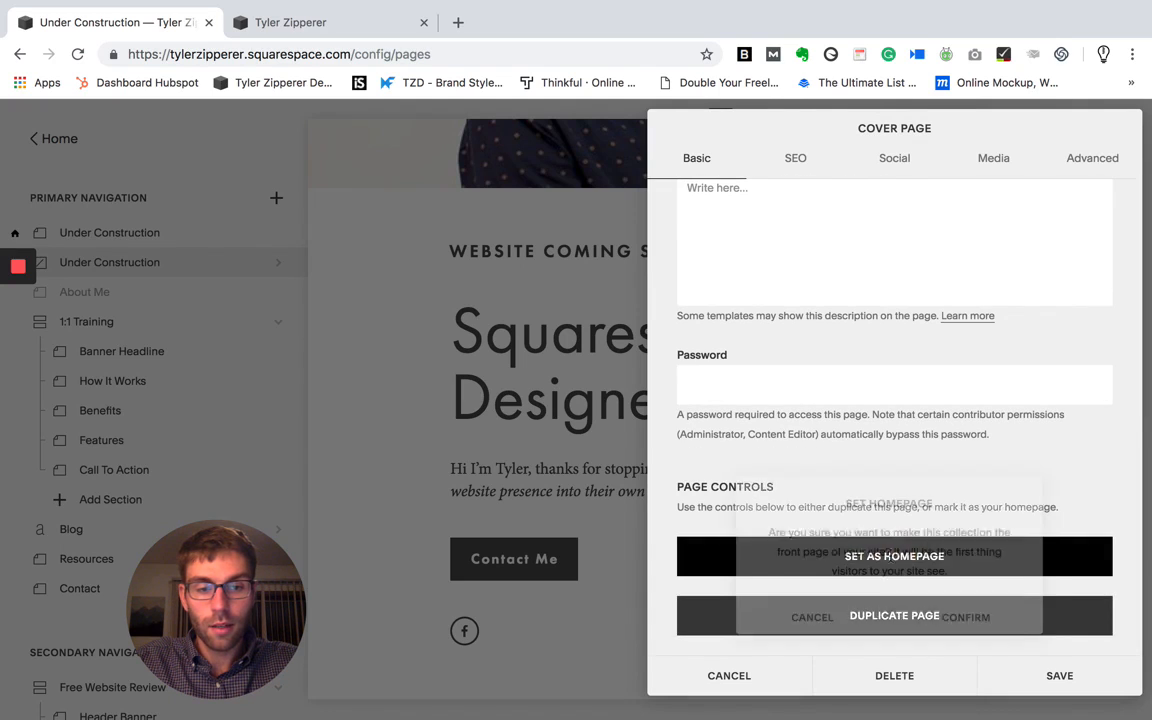
pyautogui.click(1013, 631)
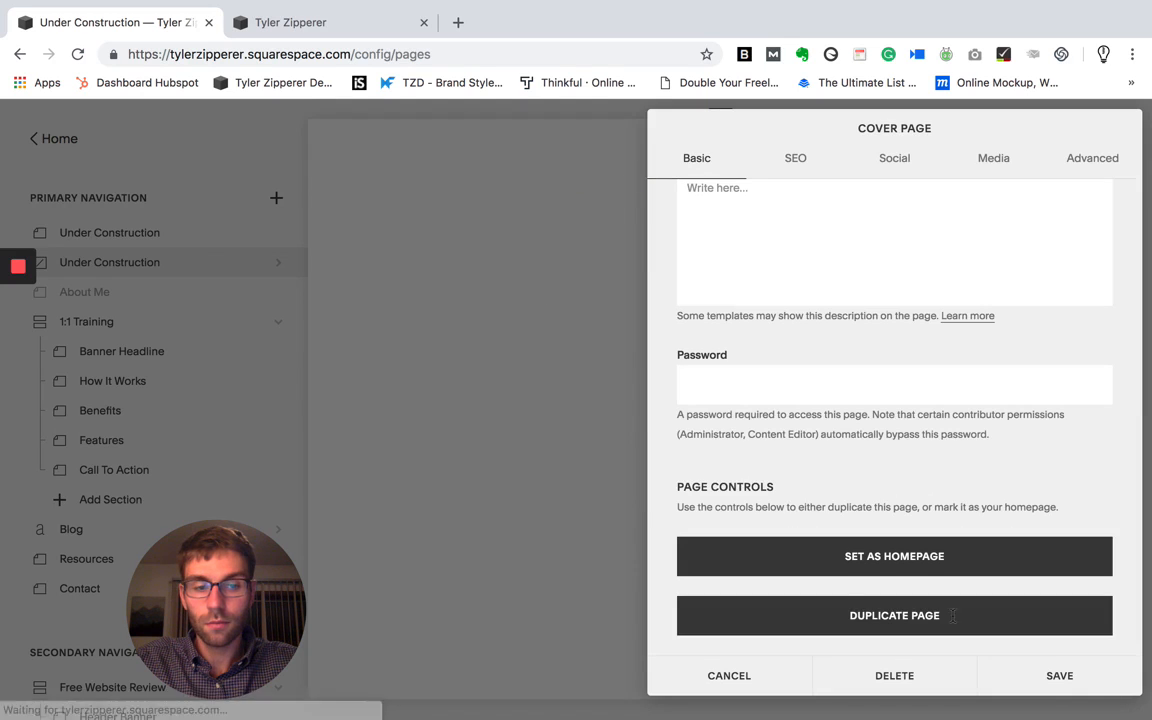
pyautogui.click(1050, 675)
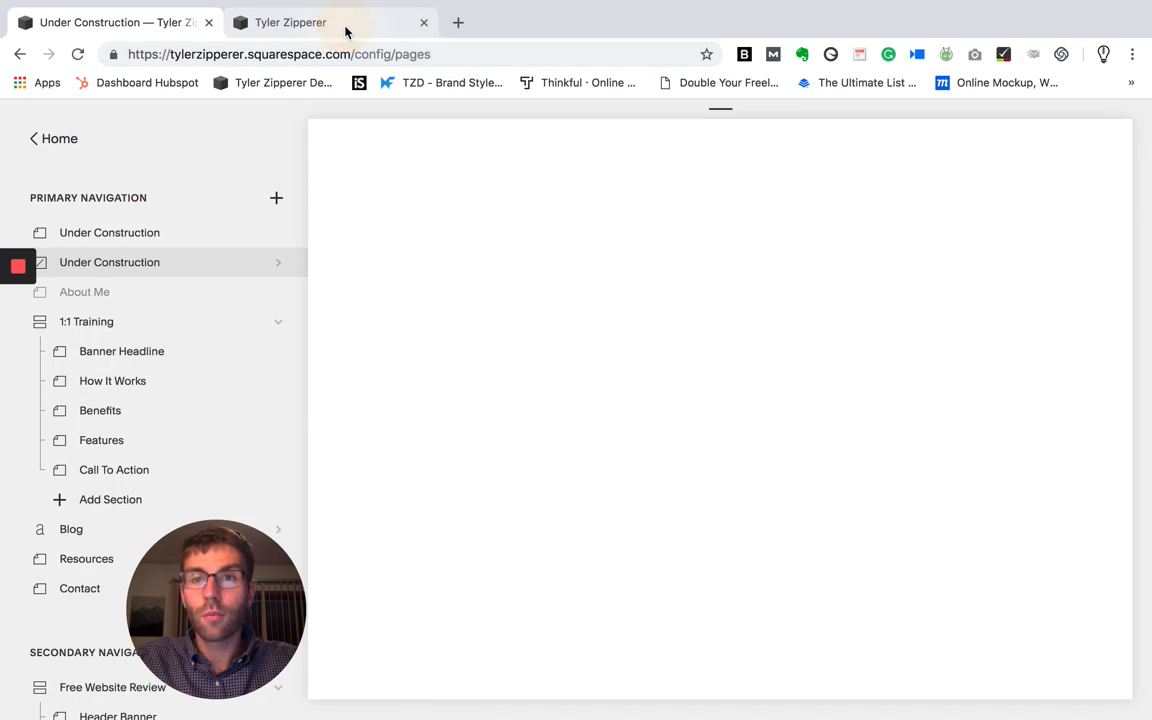
# - Switch to the live site and reload it to check which homepage visitors see
pyautogui.click(345, 31)
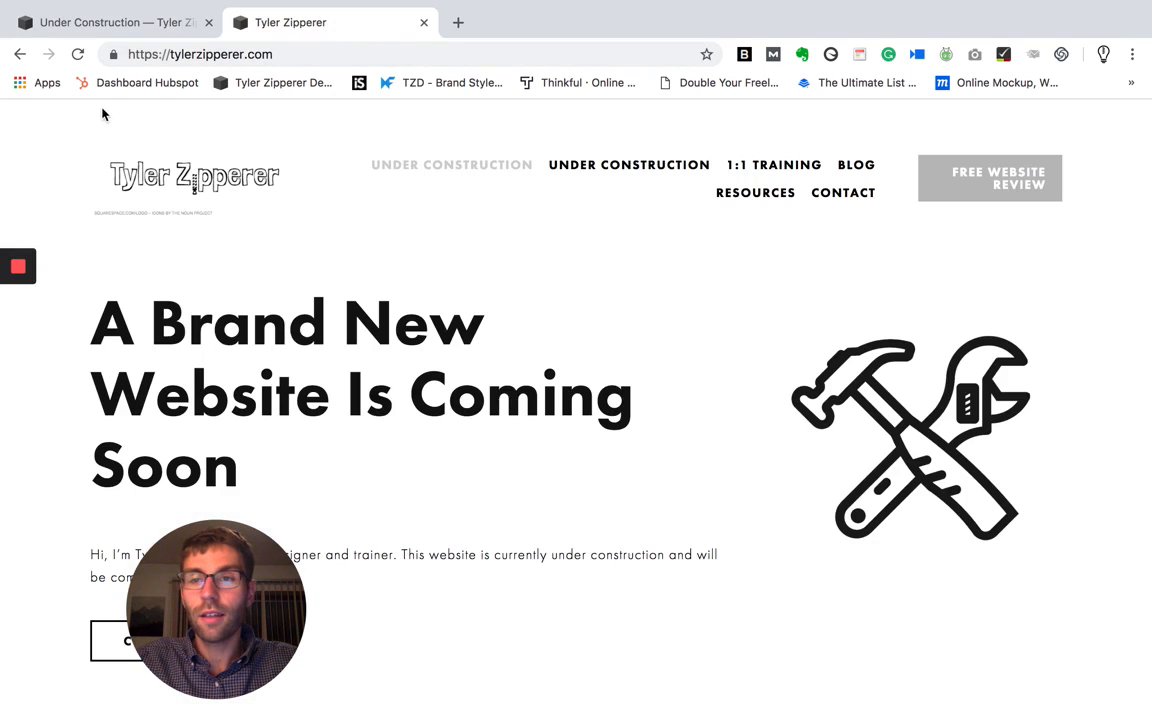
pyautogui.click(80, 55)
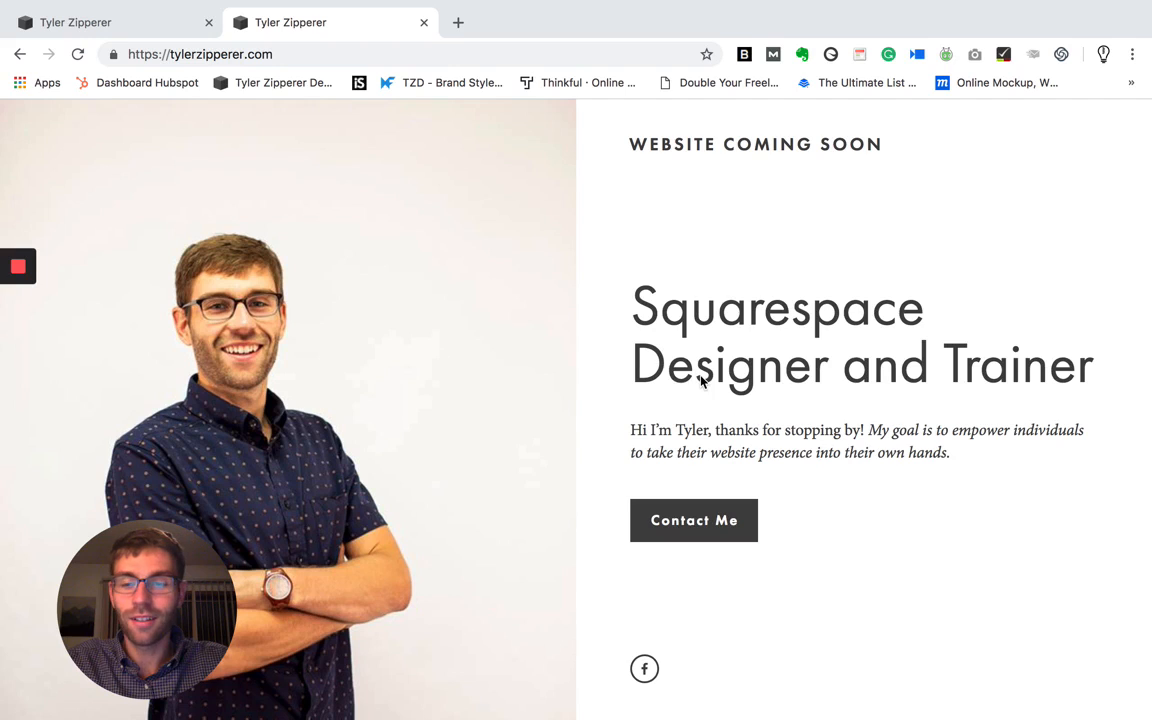
pyautogui.moveTo(200, 585); pyautogui.dragTo(186, 584)
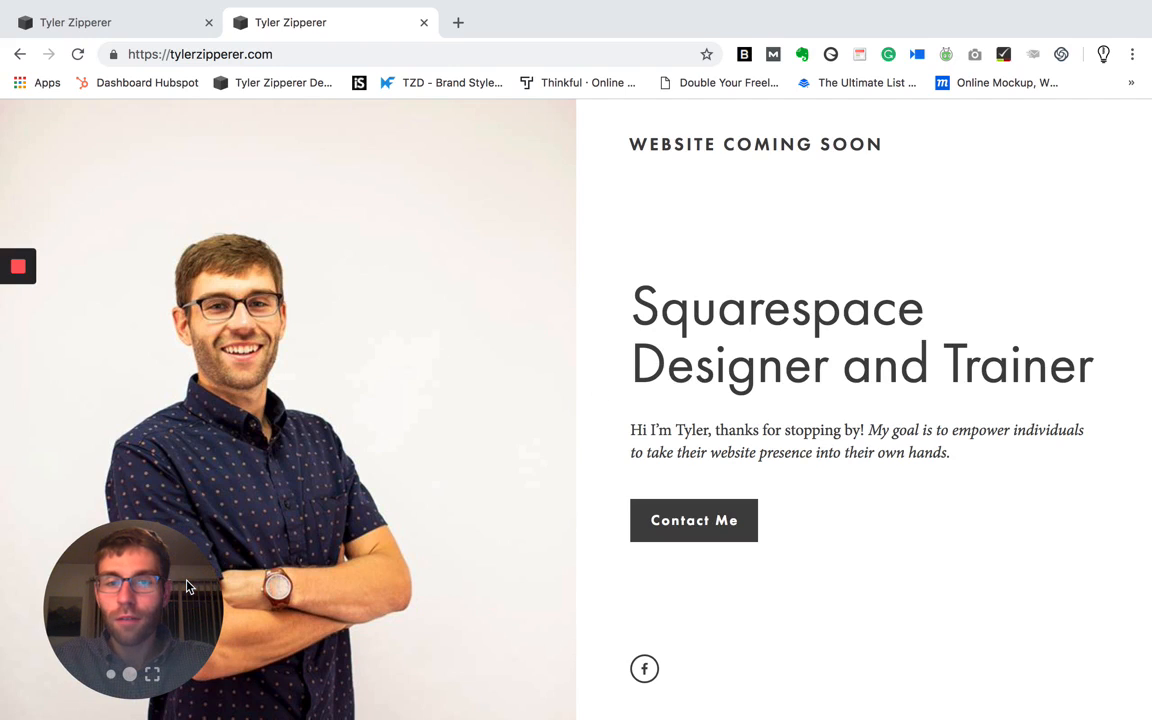